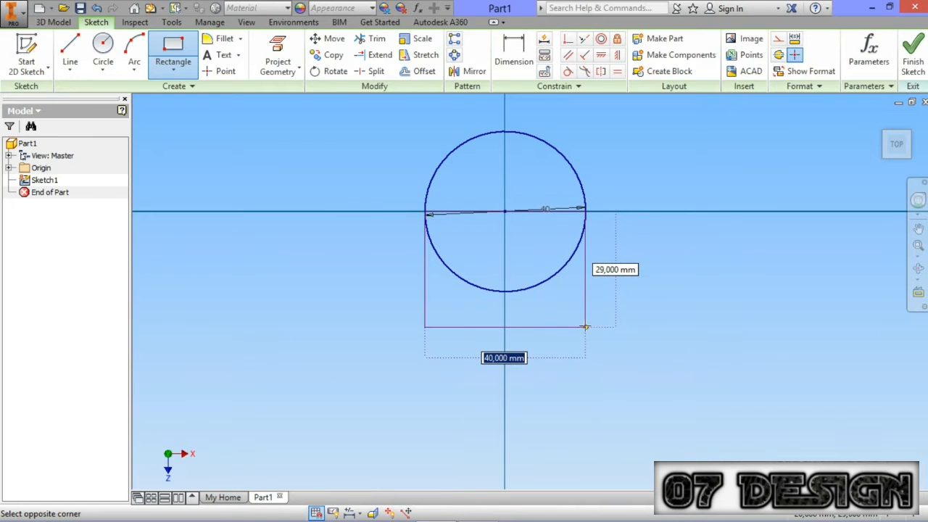
Step: Complete the rectangle below the circle's horizontal diameter, 40 mm wide and 50 mm high
key(Tab)
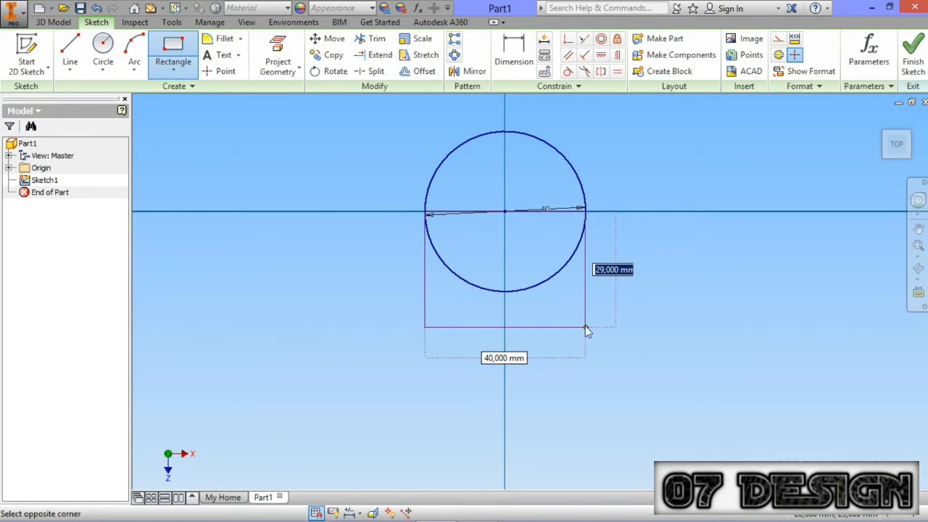
text(50)
key(Tab)
key(Return)
key(Escape)
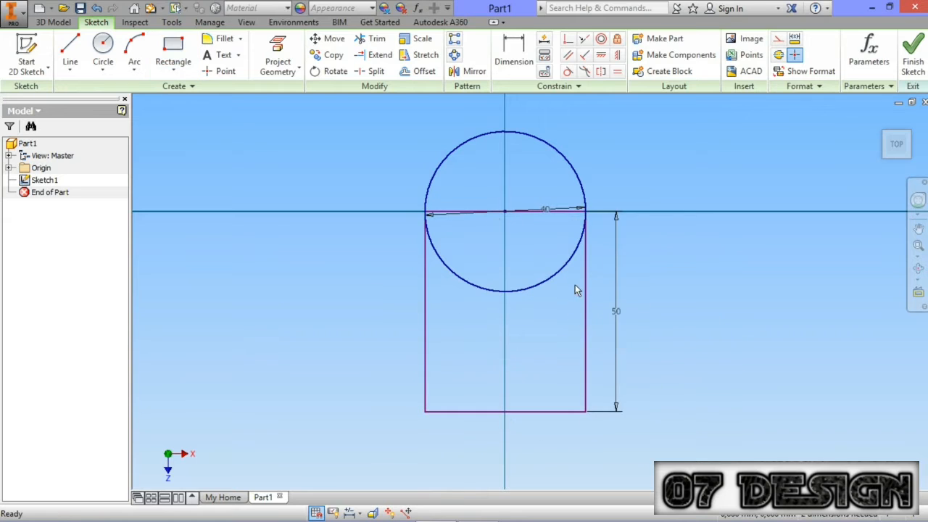
Step: Trim away the circle's upper half outside the rectangle and finish the sketch
scroll(575, 290, down, 3)
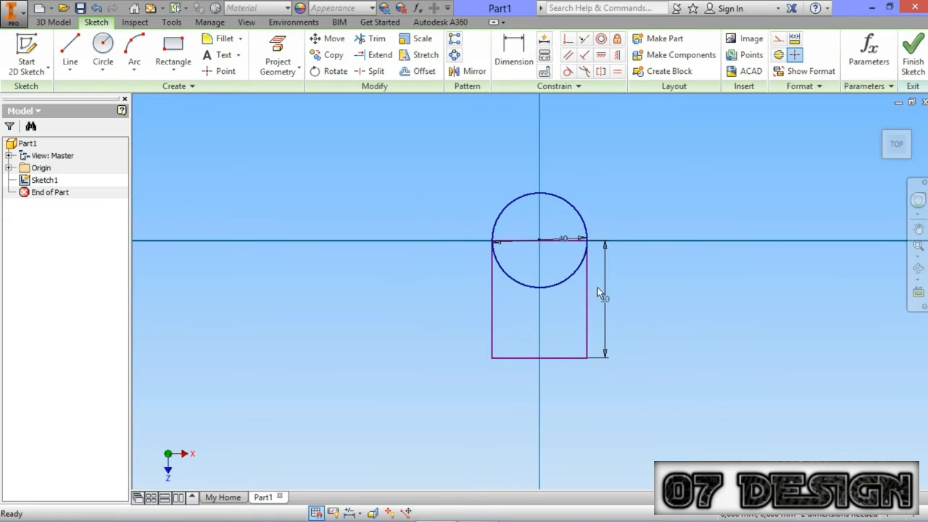
click(372, 39)
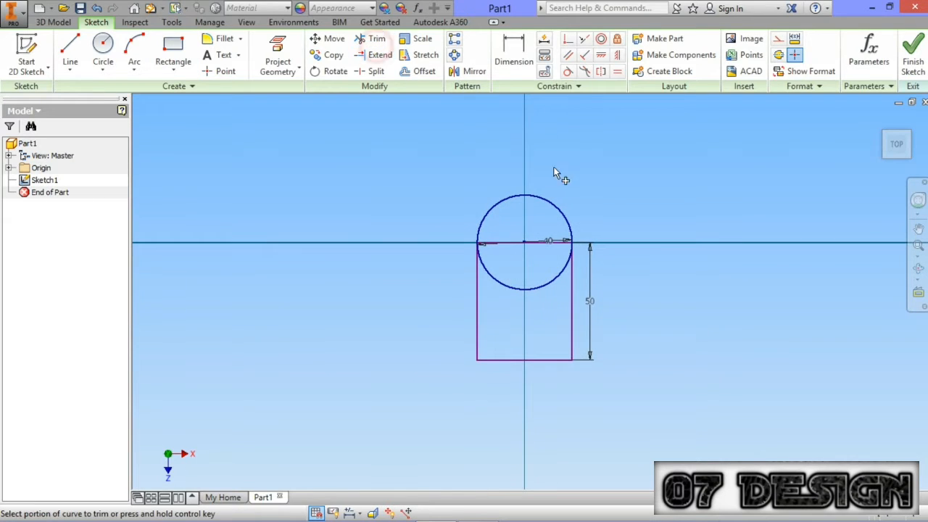
click(498, 201)
key(Escape)
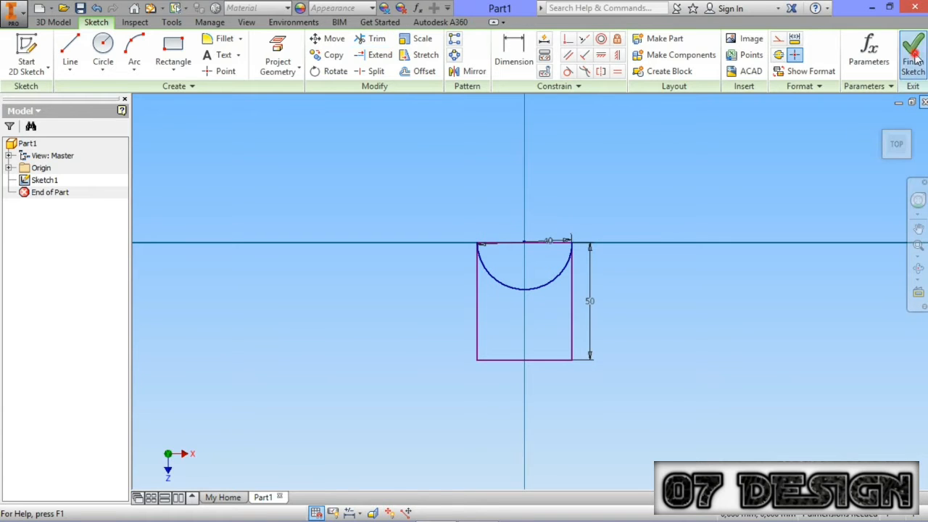
click(915, 58)
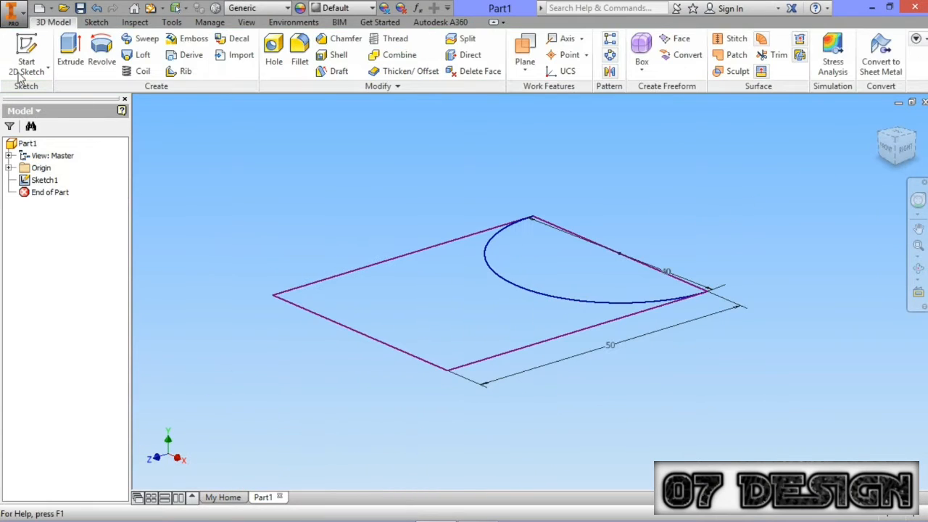
Step: Extrude the rectangular profile outside the semicircle by 5 mm
click(70, 49)
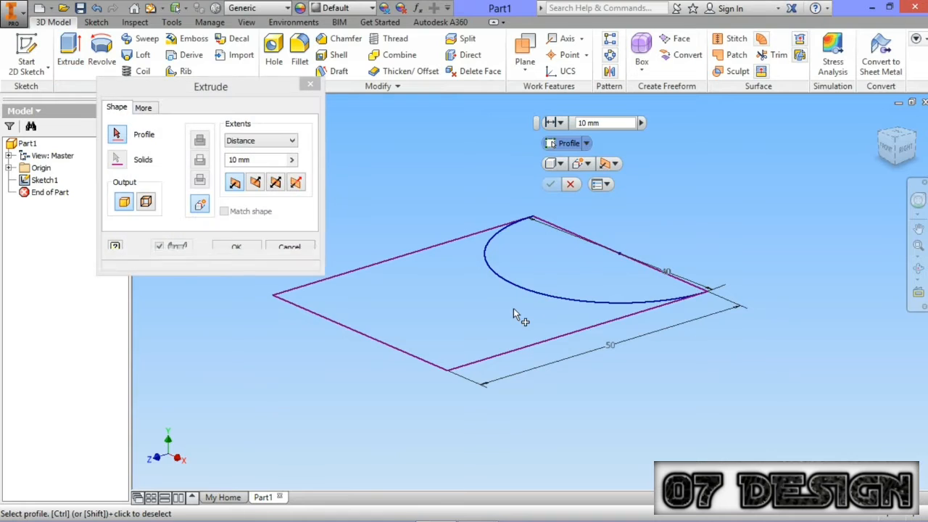
click(504, 306)
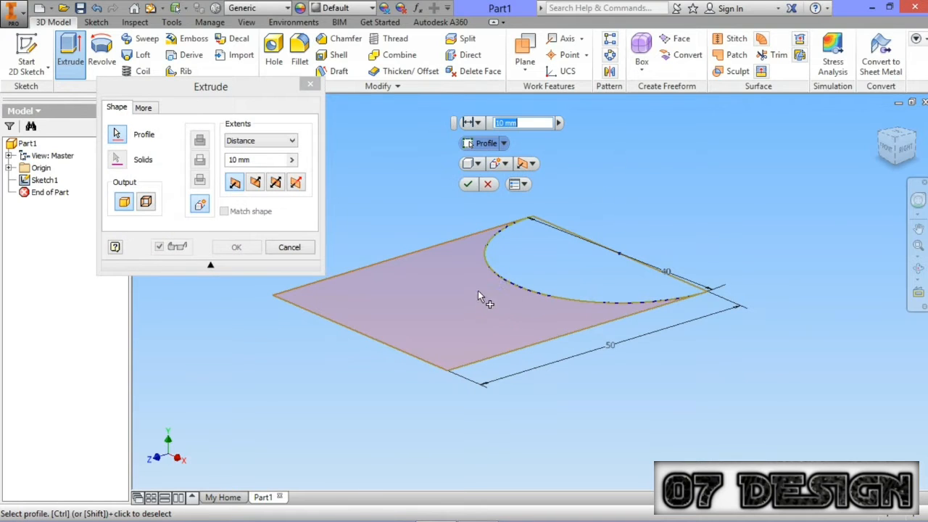
double_click(264, 161)
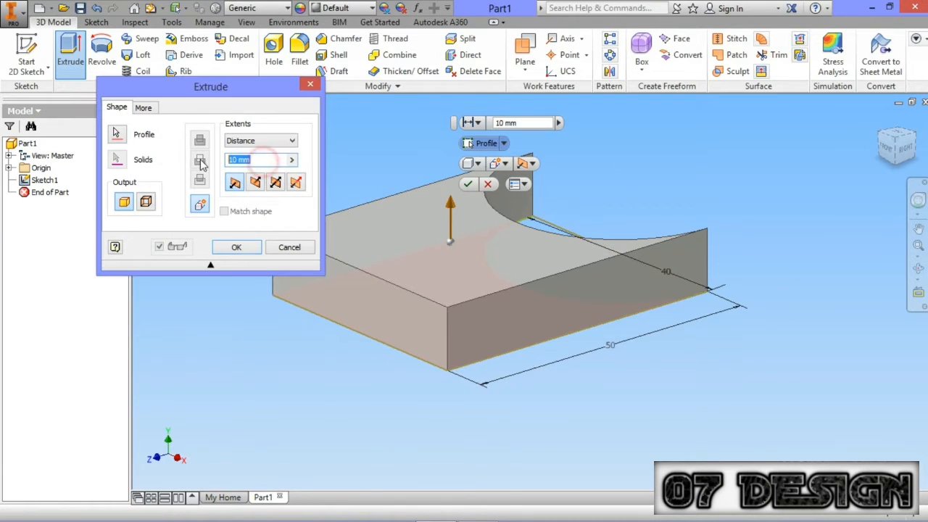
text(5)
click(236, 247)
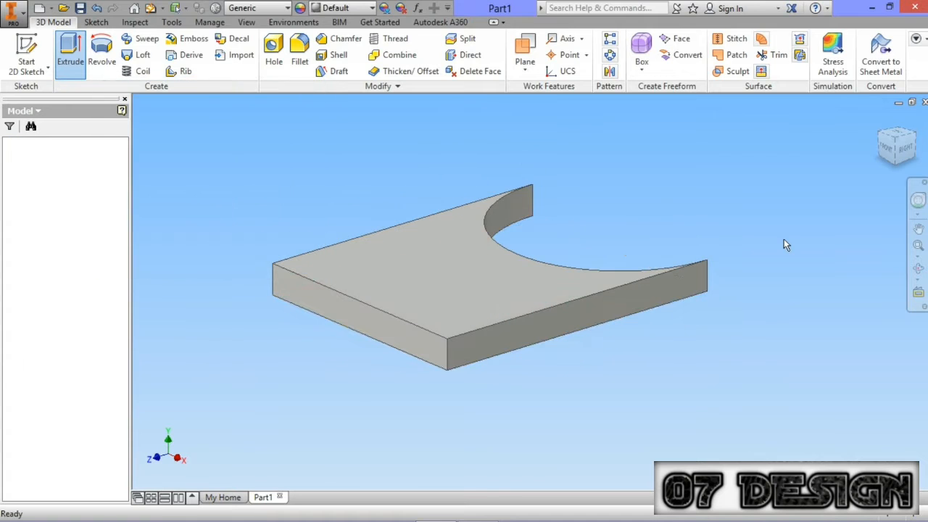
Step: Start a new sketch on the long straight side face of the plate
scroll(784, 238, up, 3)
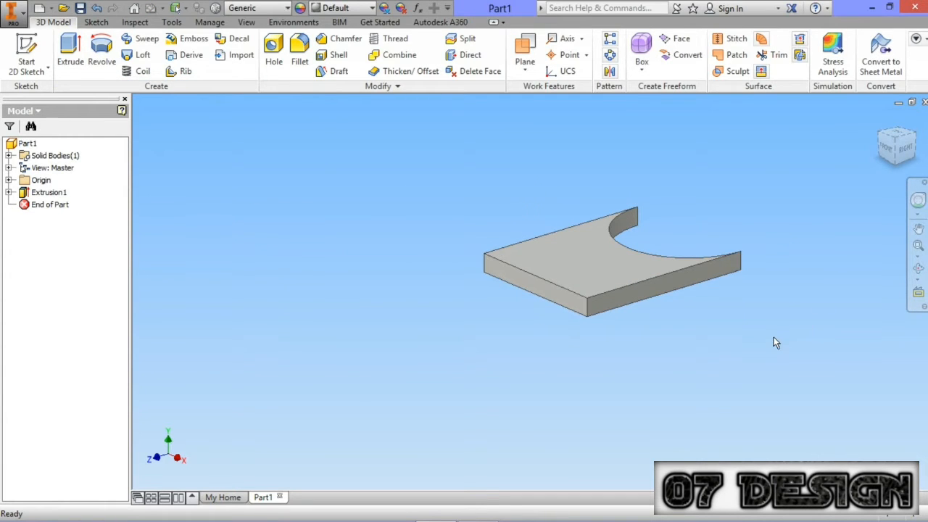
middle_drag(773, 338, 770, 320)
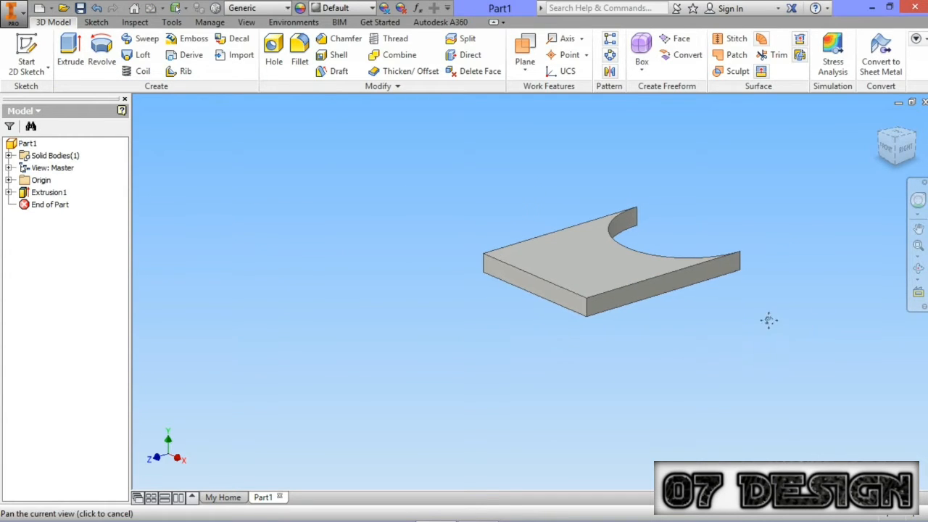
click(602, 288)
click(667, 276)
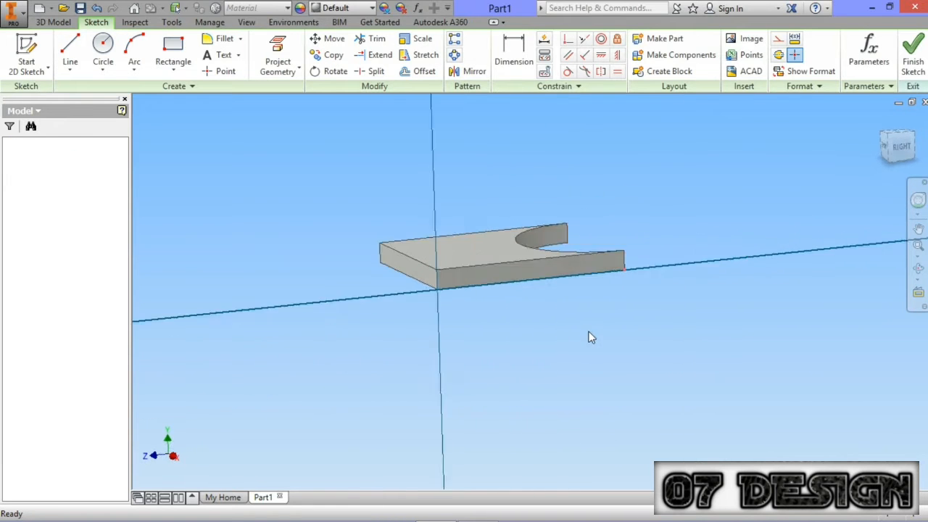
Step: Draw a 25 mm horizontal line outward from the plate's upper straight-end corner, followed by a 75 mm vertical line downward
scroll(616, 297, down, 3)
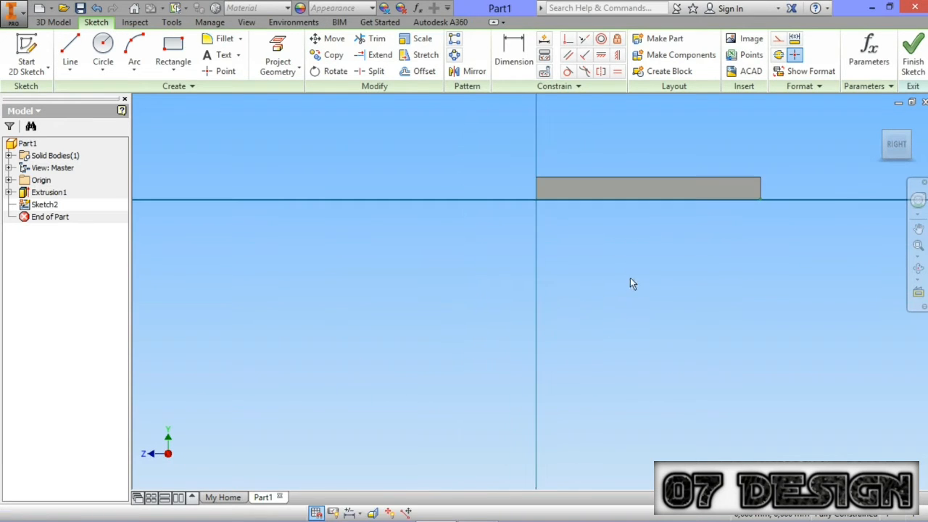
middle_drag(630, 278, 598, 271)
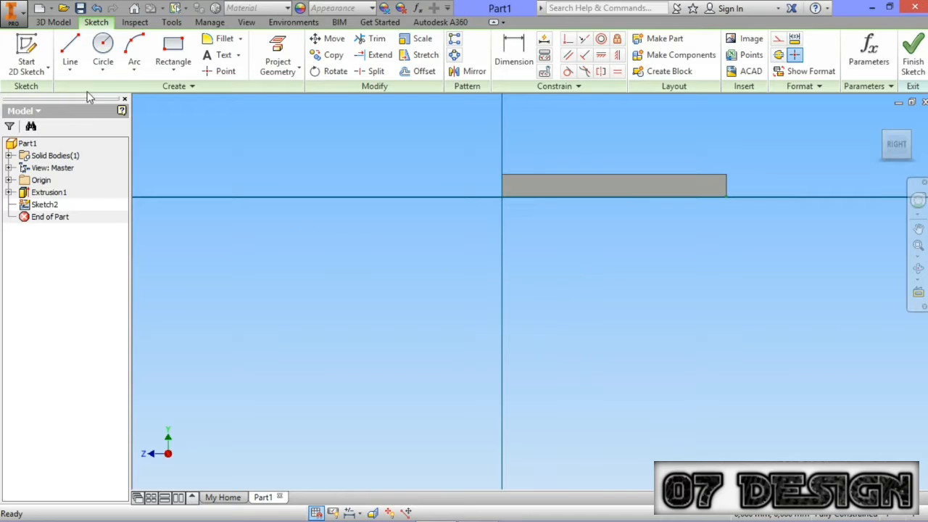
click(70, 49)
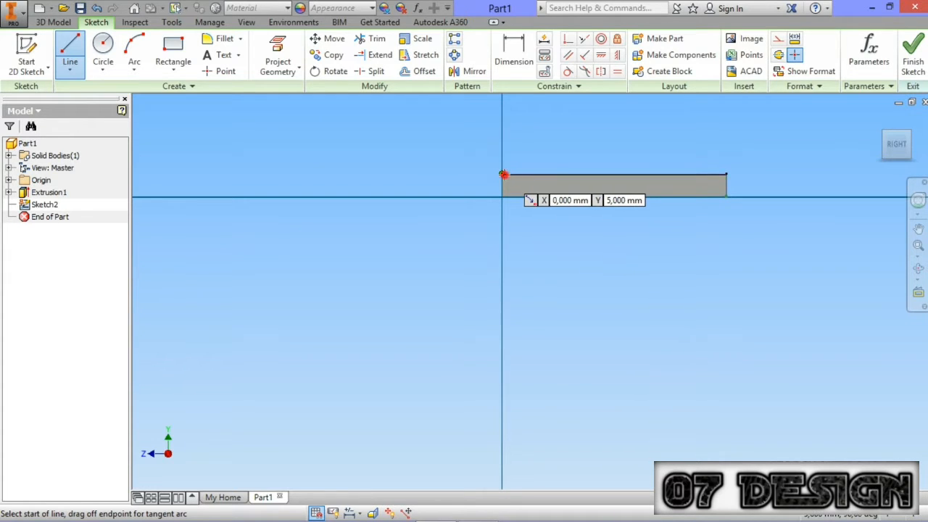
click(502, 174)
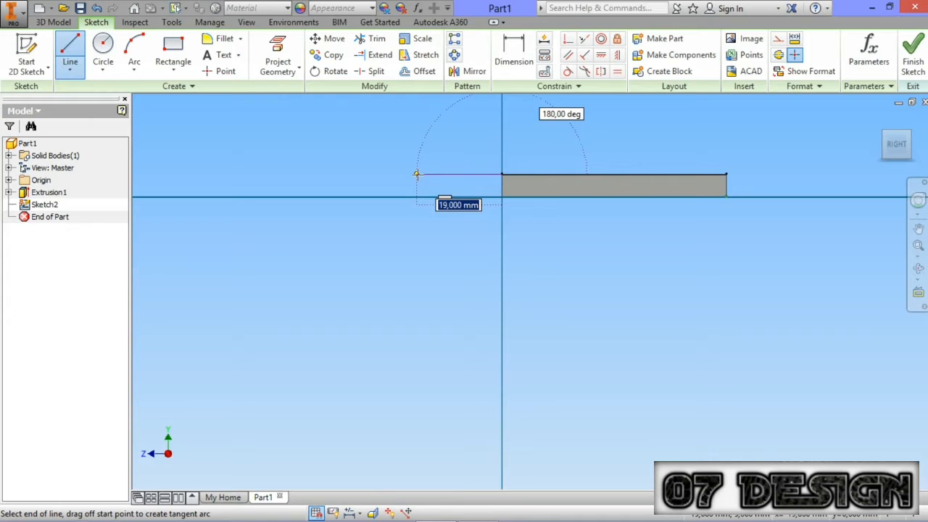
text(25)
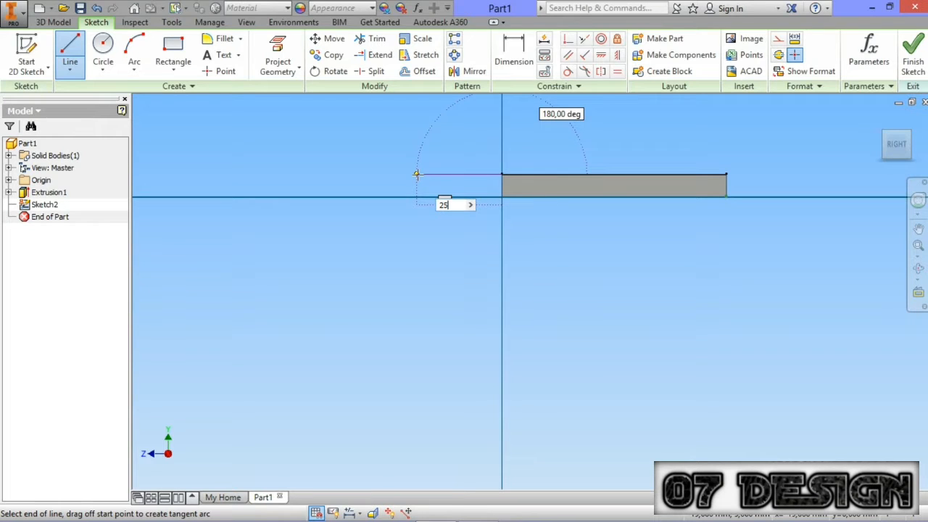
key(Return)
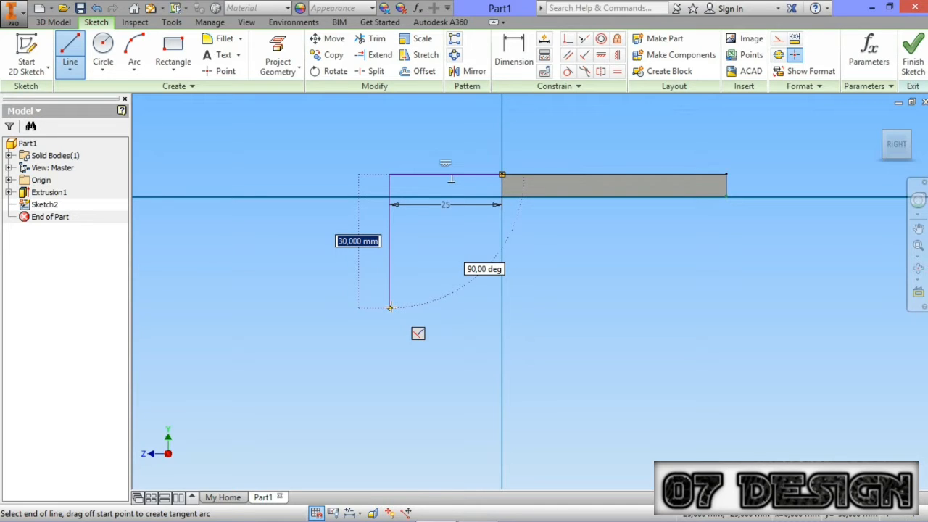
text(75)
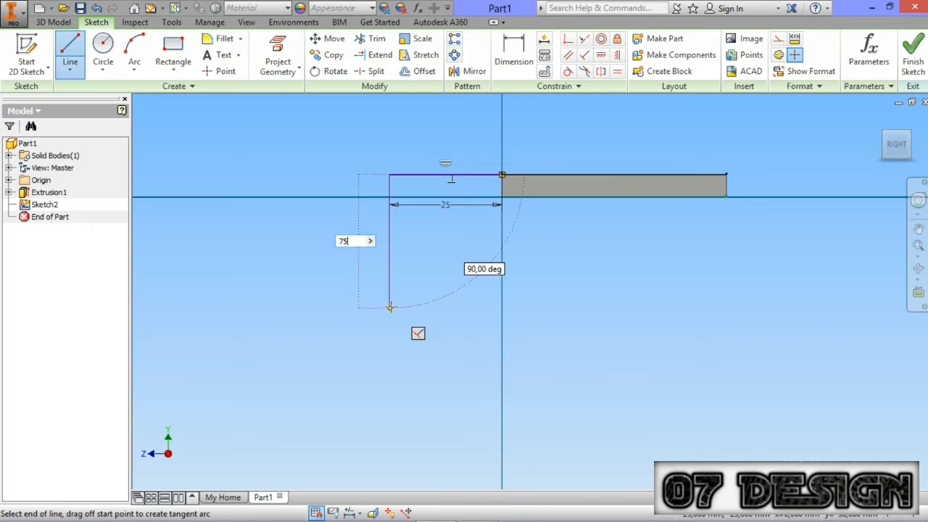
key(Return)
Step: Continue the path with a 40 mm horizontal line outward from the vertical line's lower end and end the Line command
scroll(392, 304, down, 3)
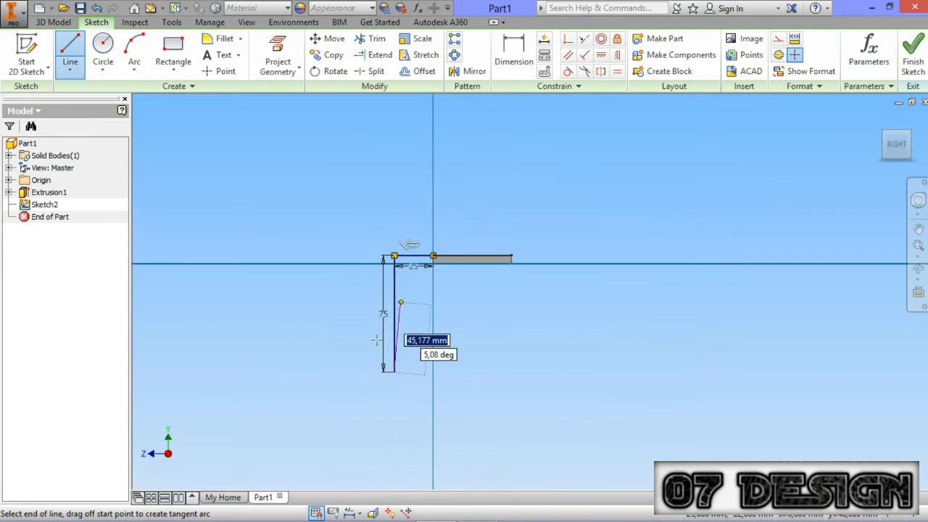
scroll(341, 368, up, 2)
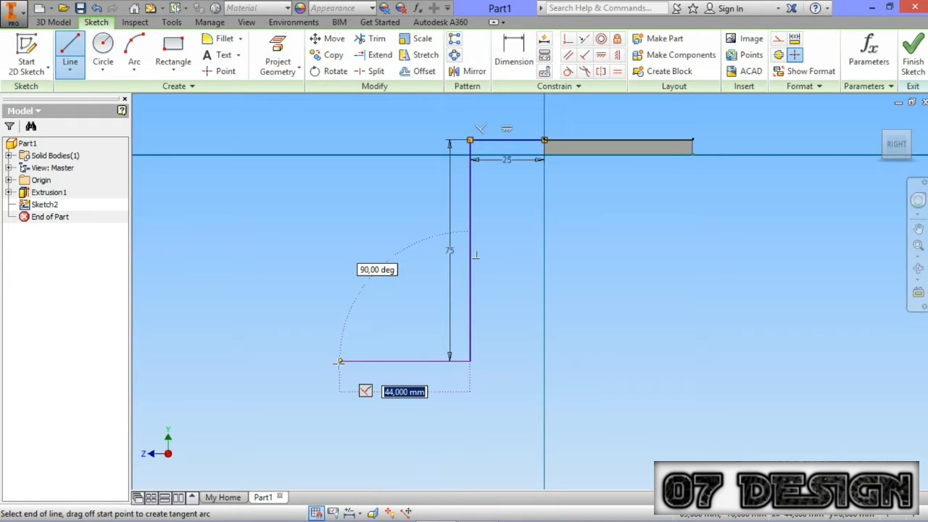
text(40)
key(Return)
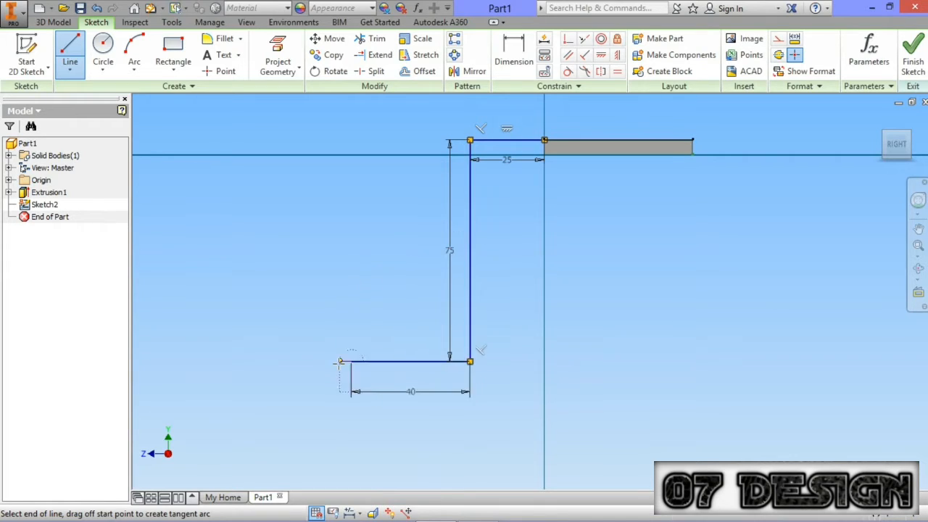
key(Escape)
middle_drag(515, 312, 498, 315)
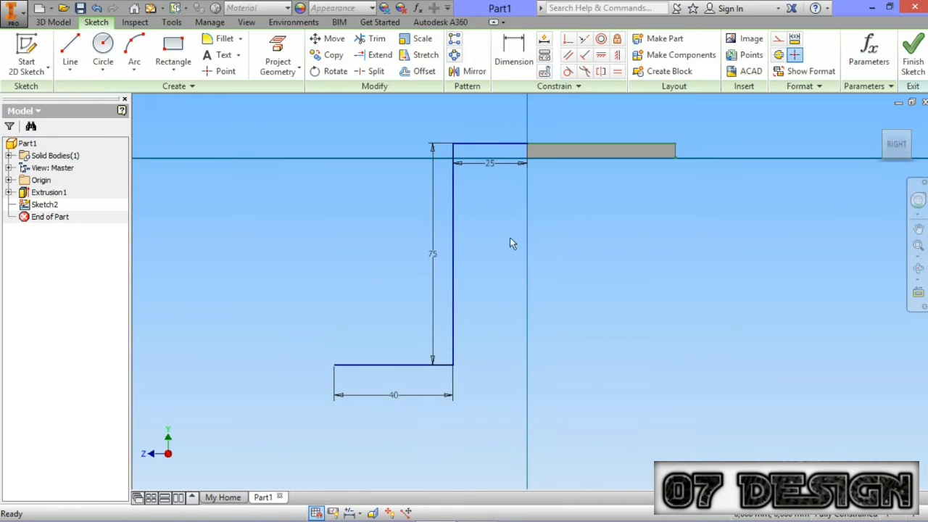
scroll(478, 112, up, 3)
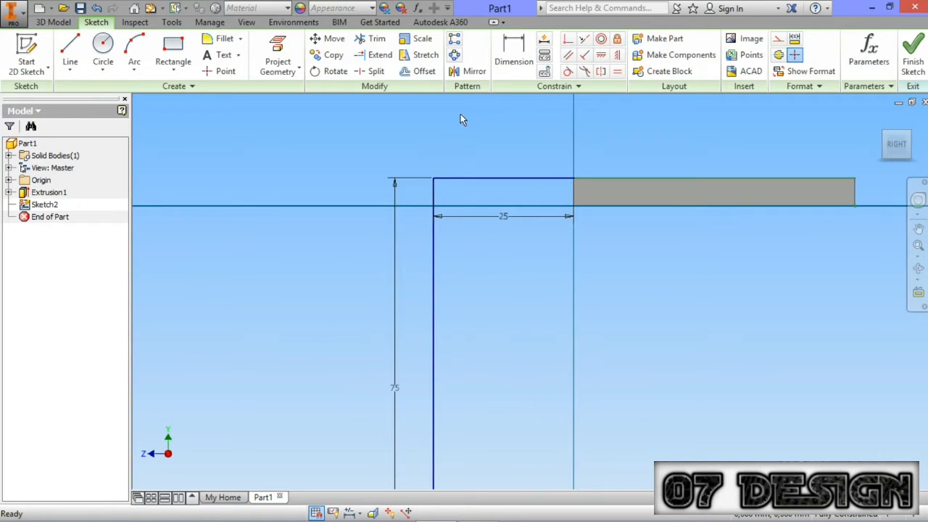
click(371, 39)
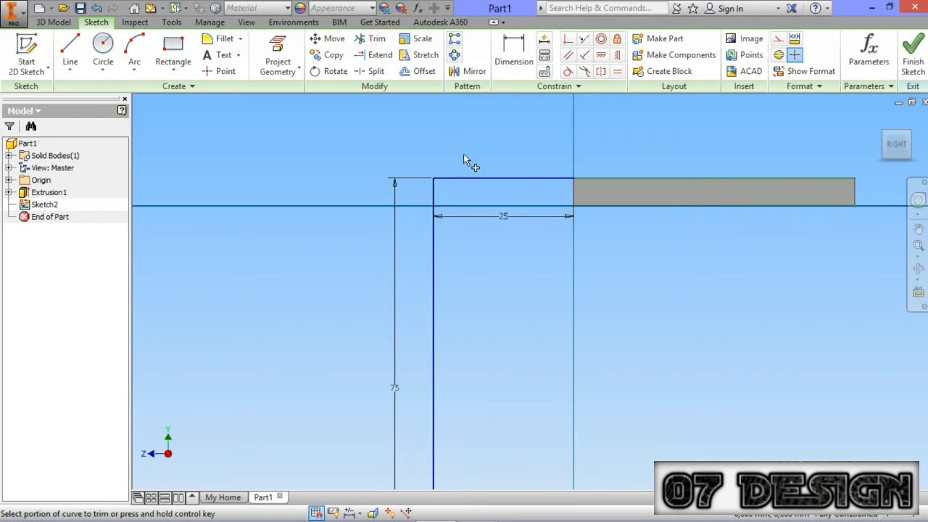
click(224, 38)
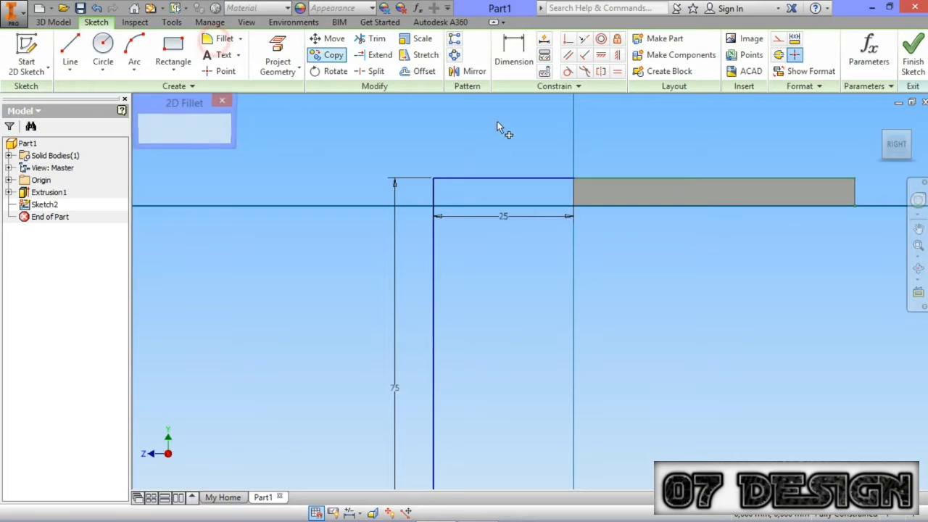
click(433, 194)
key(Escape)
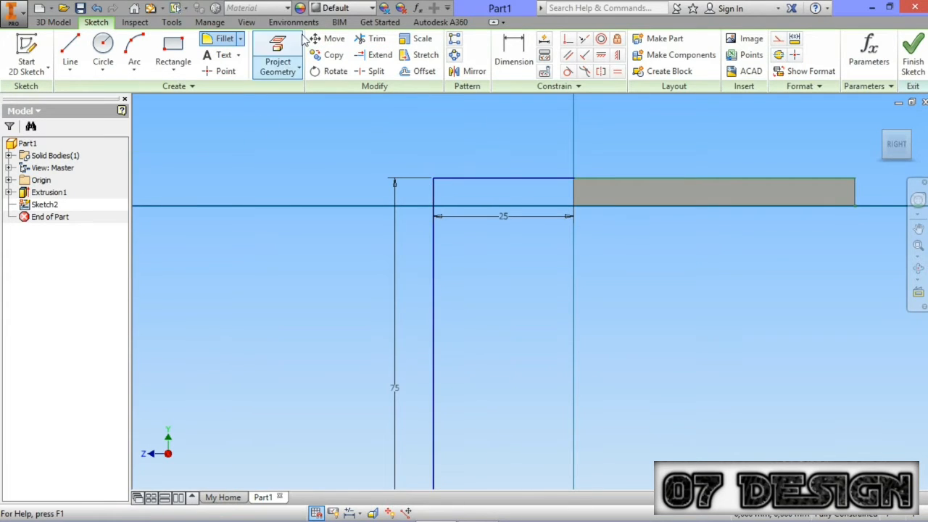
Step: Fillet the upper corner between the 25 mm horizontal line and the 75 mm vertical line with a 10 mm radius
click(224, 39)
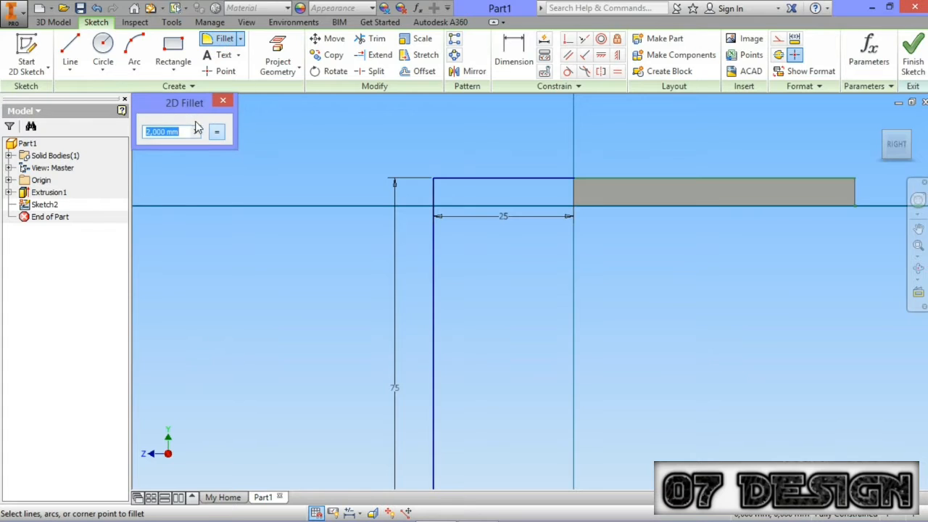
click(219, 134)
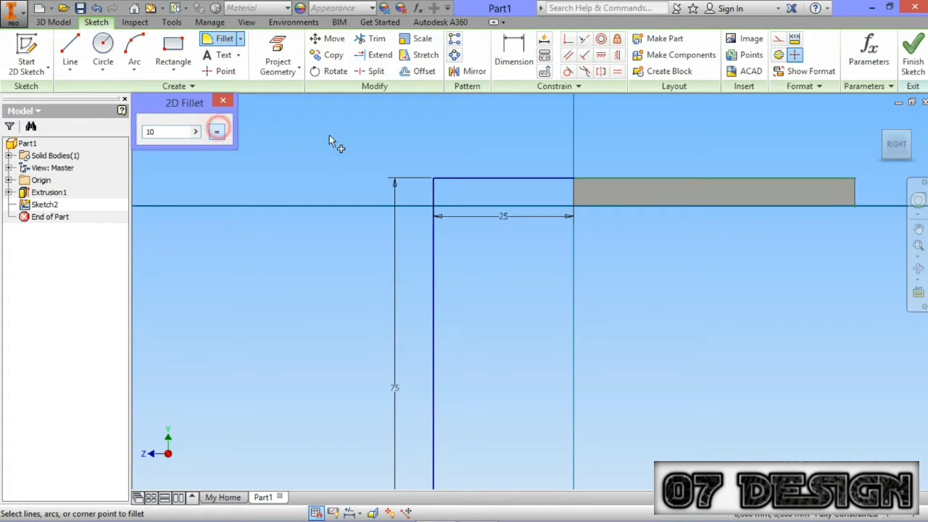
click(449, 179)
click(433, 191)
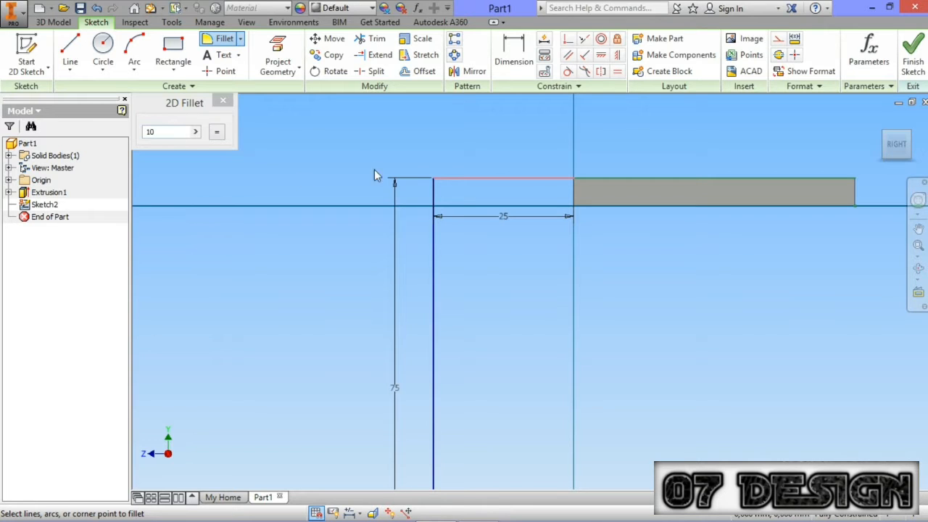
click(433, 193)
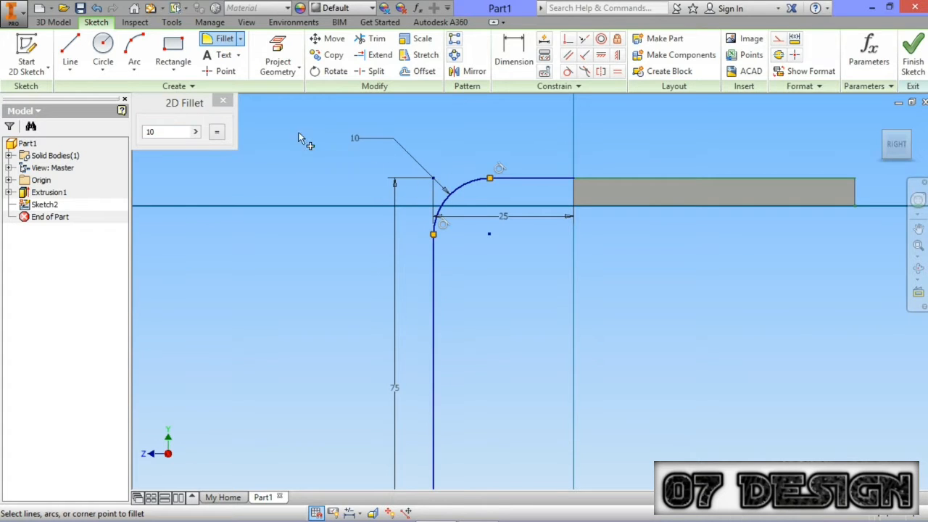
key(Escape)
Step: Set the radius of the path's upper corner fillet to 25 mm
double_click(356, 138)
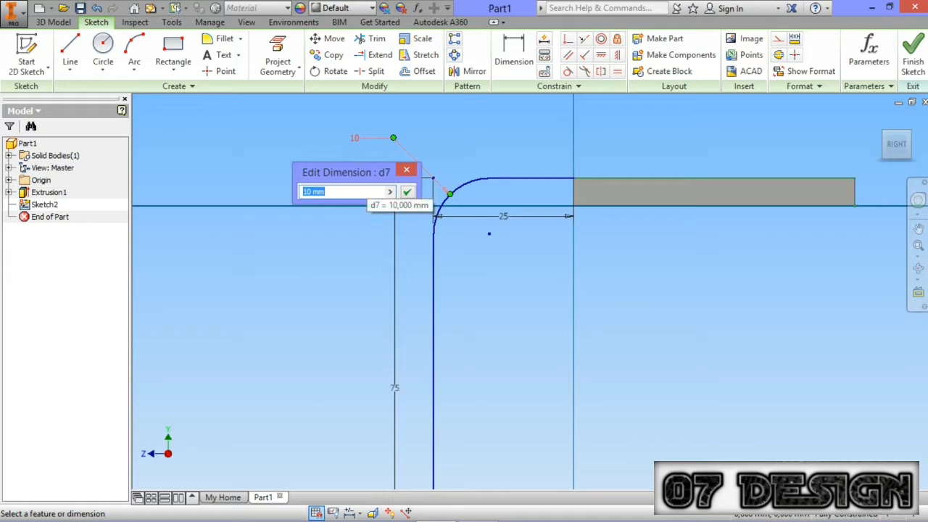
text(25)
click(406, 192)
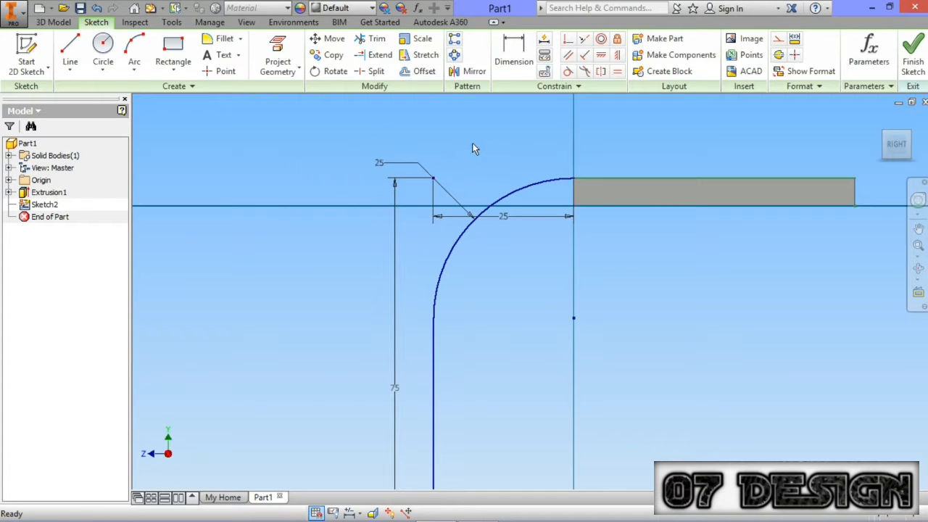
scroll(465, 135, down, 2)
middle_drag(512, 254, 508, 246)
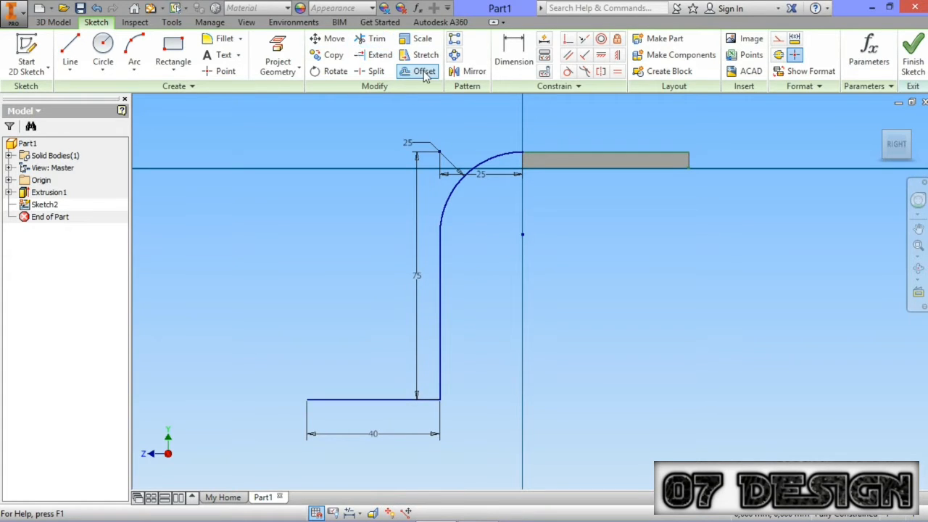
Step: From the free end of the lower 40 mm line, draw a 5 mm vertical line downward and a 45 mm horizontal line back under the path
click(71, 51)
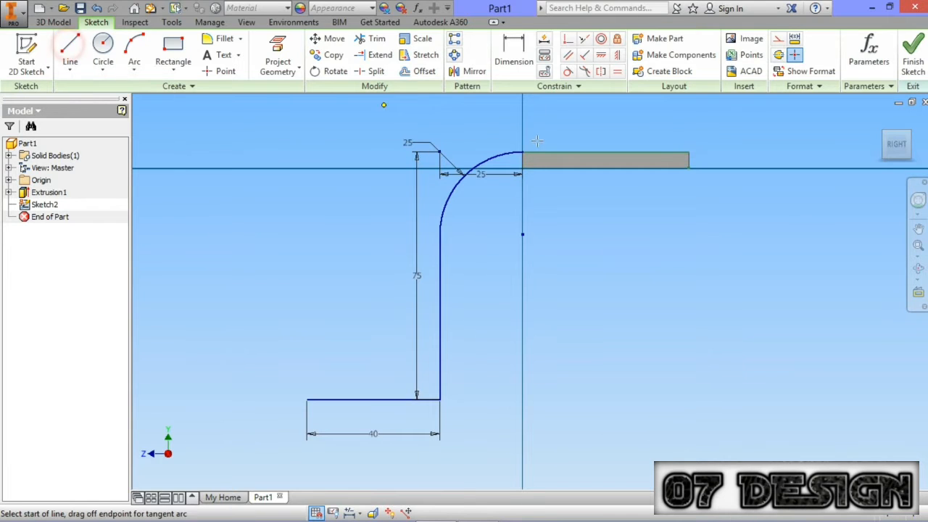
scroll(519, 167, up, 3)
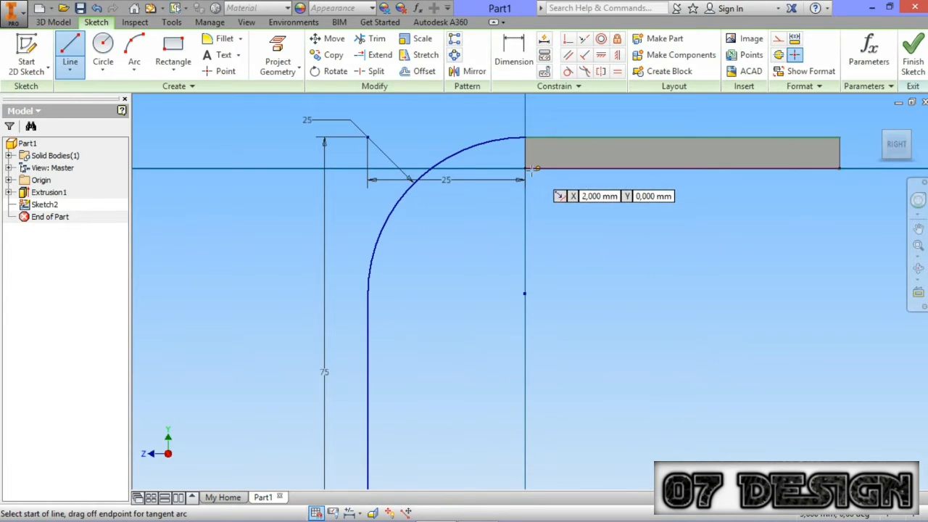
scroll(508, 199, down, 4)
scroll(428, 282, down, 2)
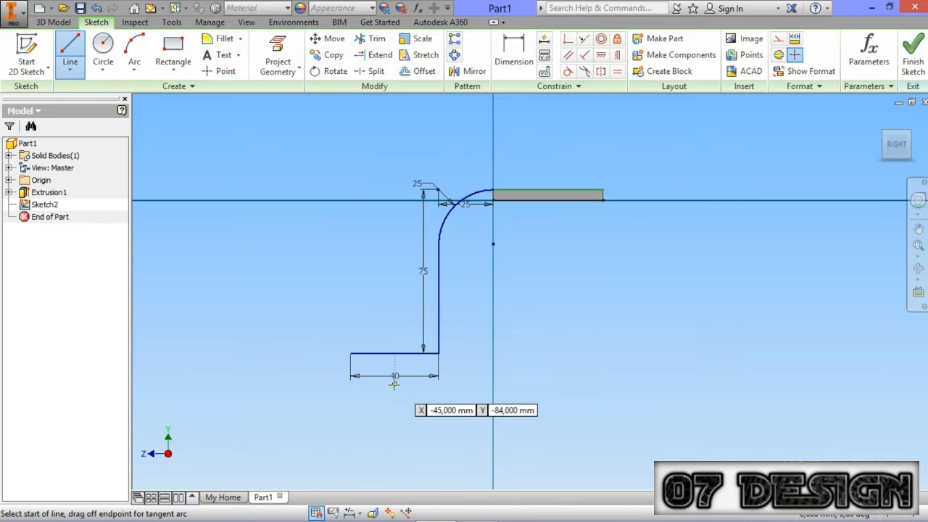
scroll(384, 370, up, 4)
click(311, 327)
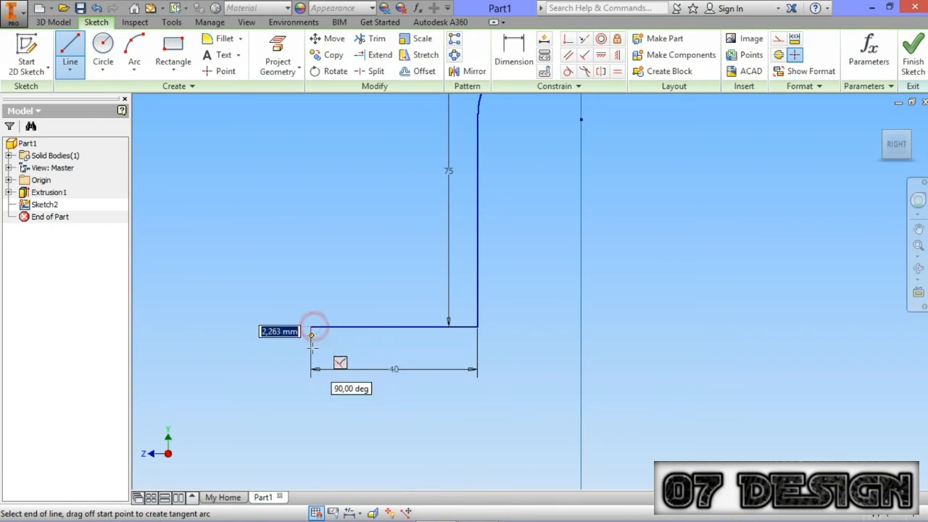
text(5)
key(Return)
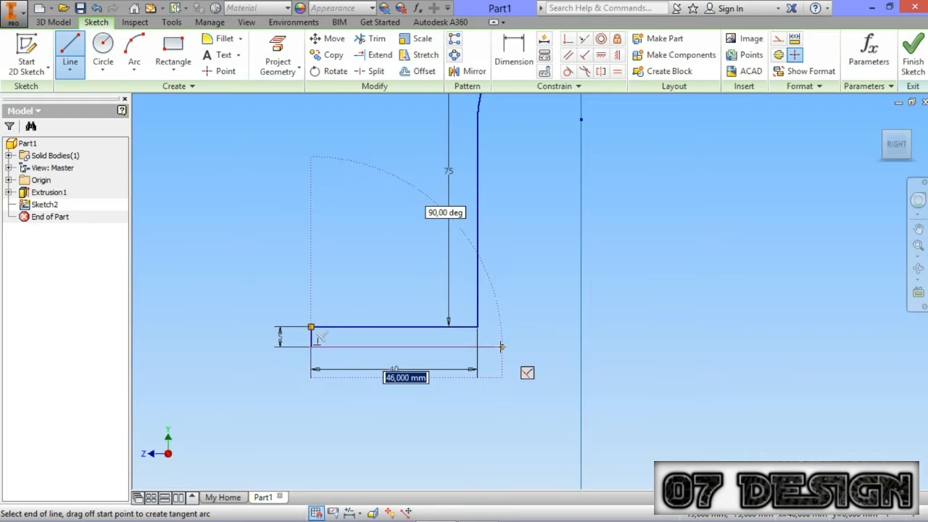
text(5)
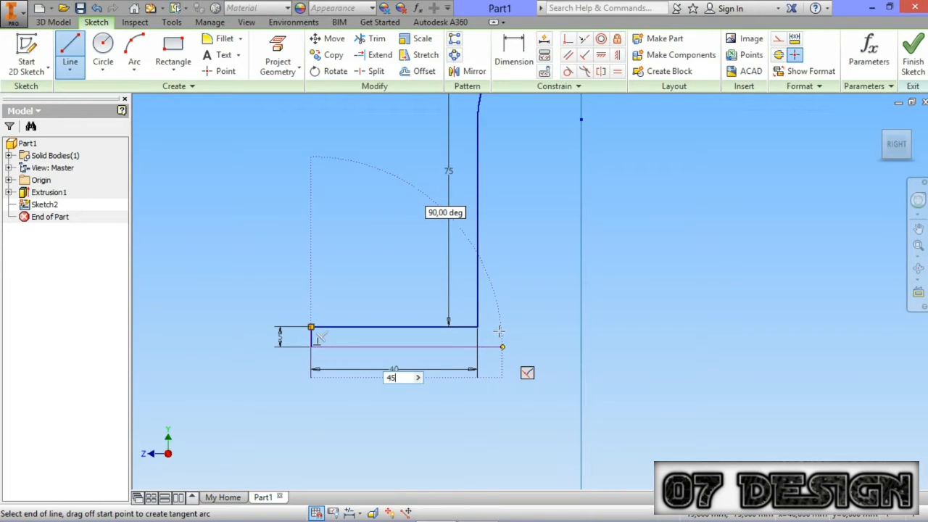
key(Return)
Step: Continue with a vertical line about 56 mm upward, ending level with the start of the 25 mm radius bend, and end the Line command
scroll(499, 332, down, 3)
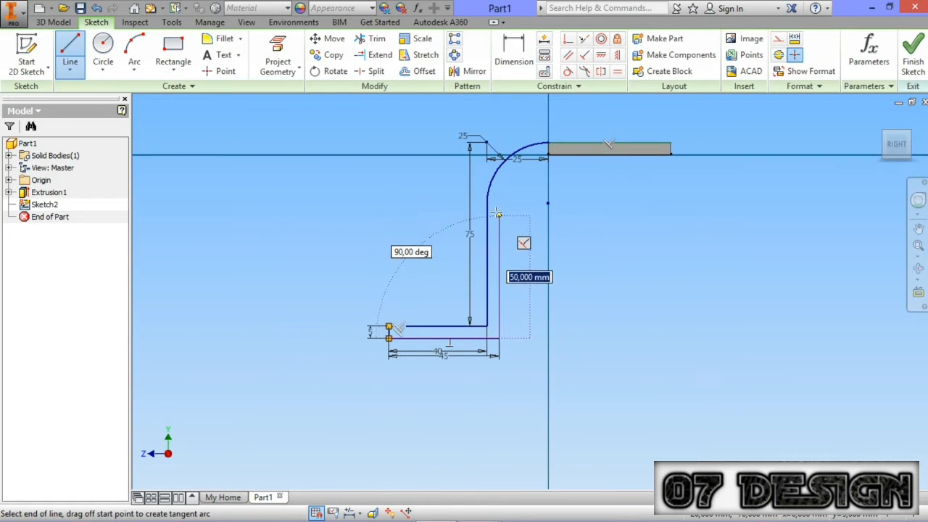
scroll(499, 202, up, 3)
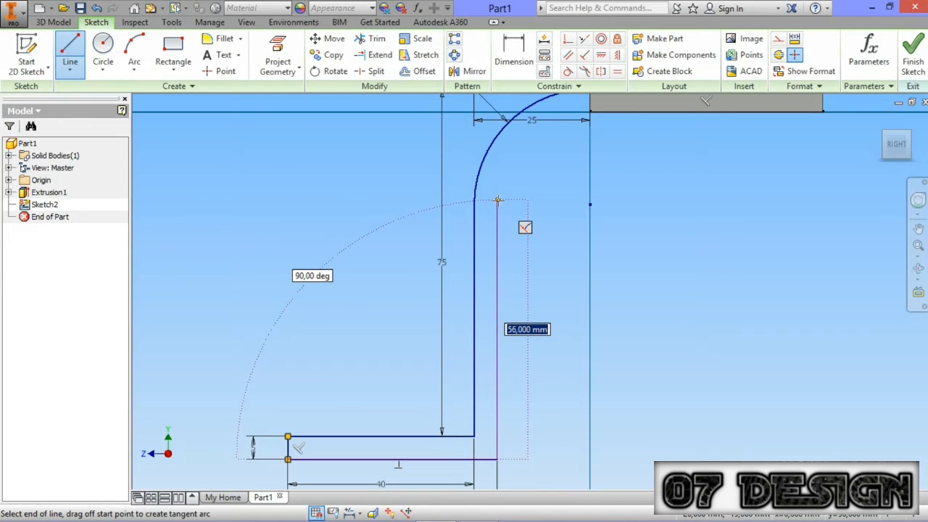
click(498, 200)
key(Escape)
Step: Draw a three-point arc with a 20 mm radius from the plate's lower straight-end corner to the inner vertical line's upper end
middle_drag(540, 205, 487, 285)
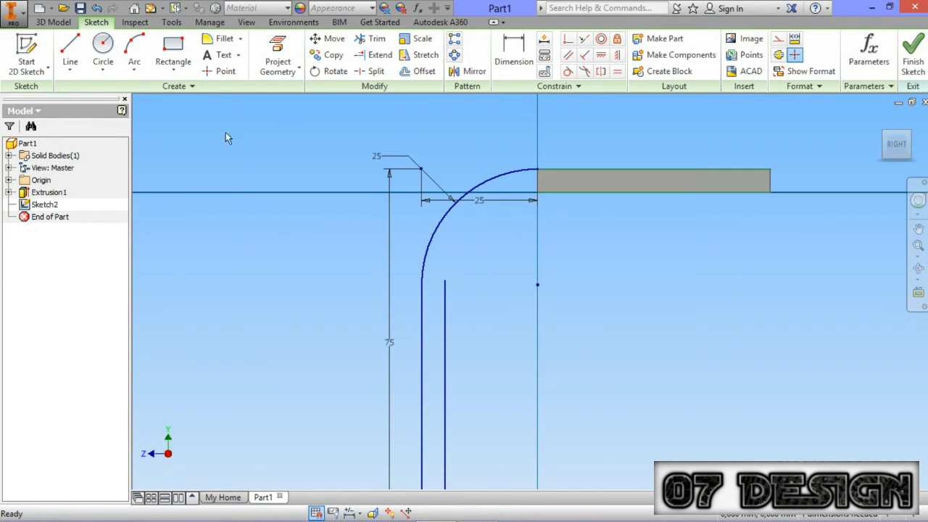
click(134, 51)
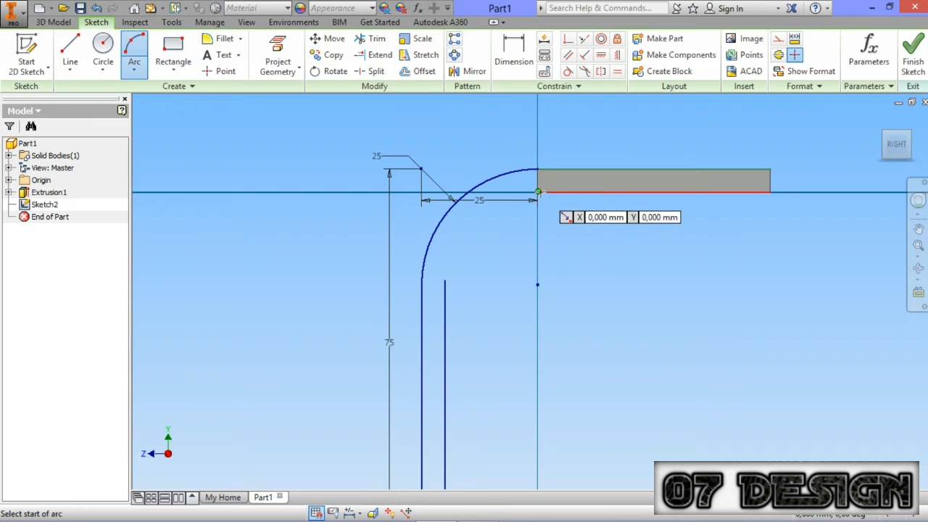
key(p)
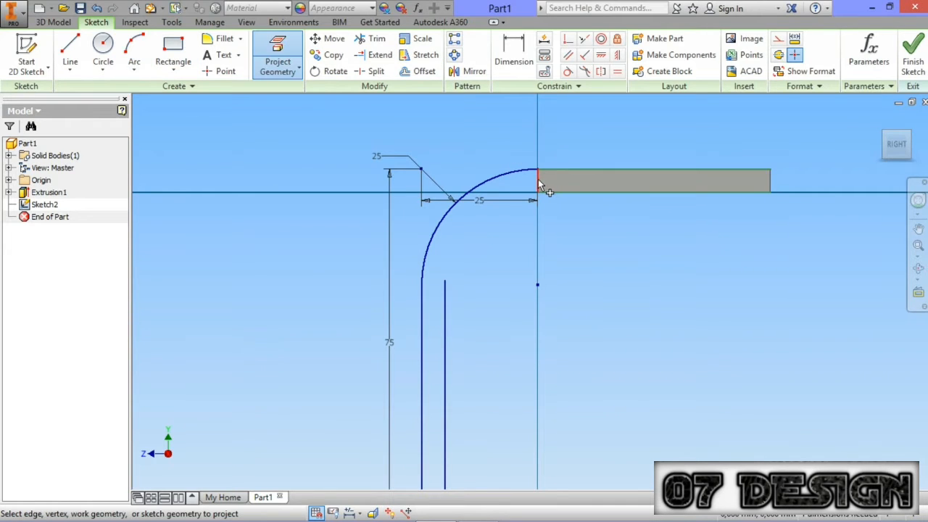
click(134, 52)
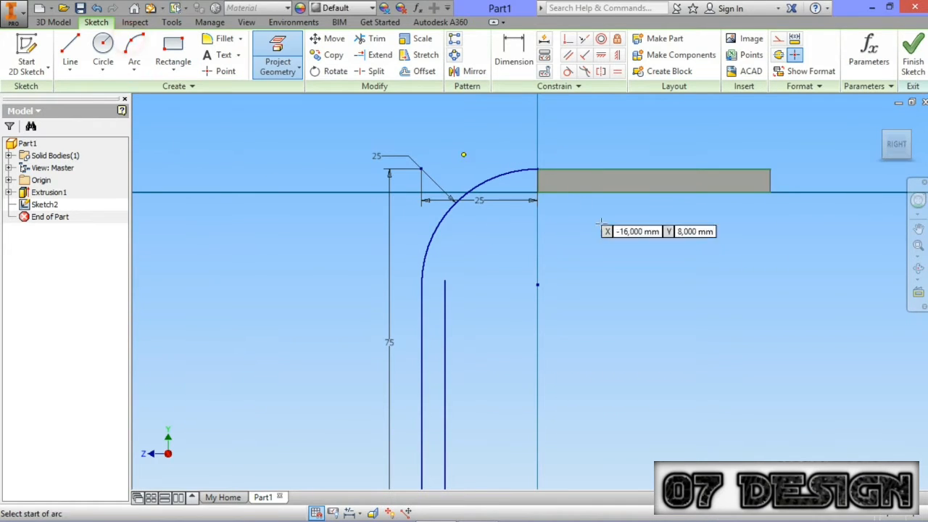
click(537, 192)
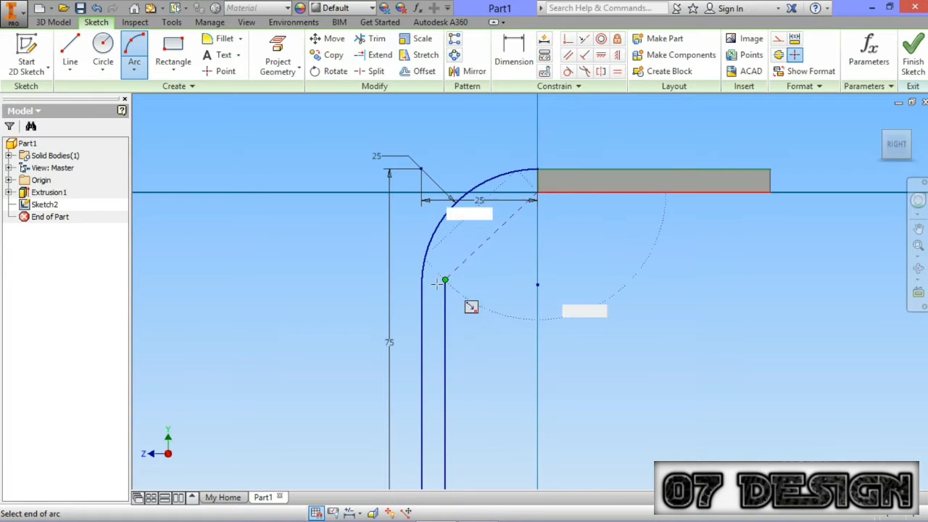
click(446, 280)
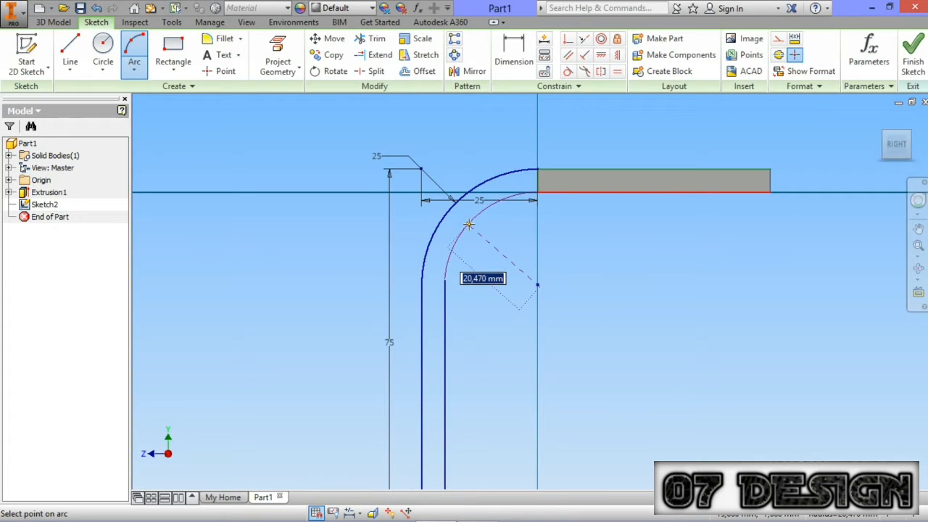
text(20)
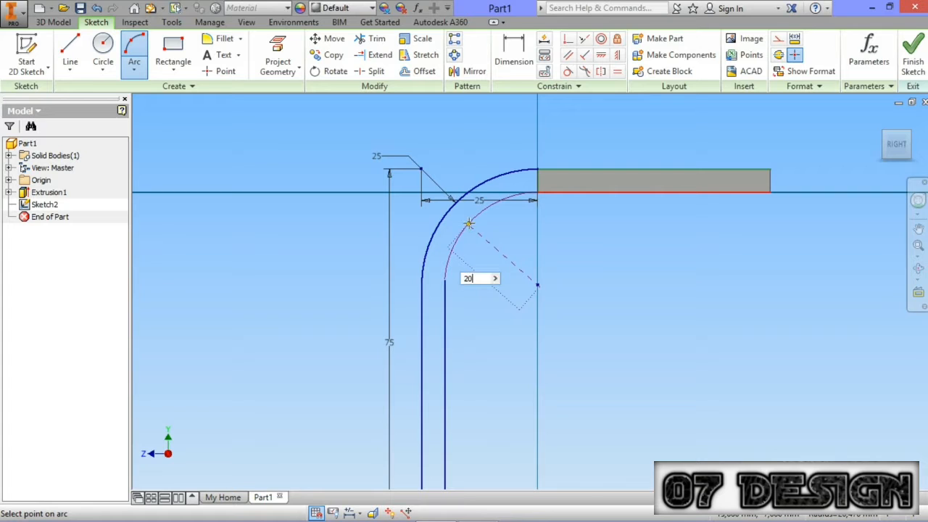
key(Return)
middle_drag(590, 267, 590, 259)
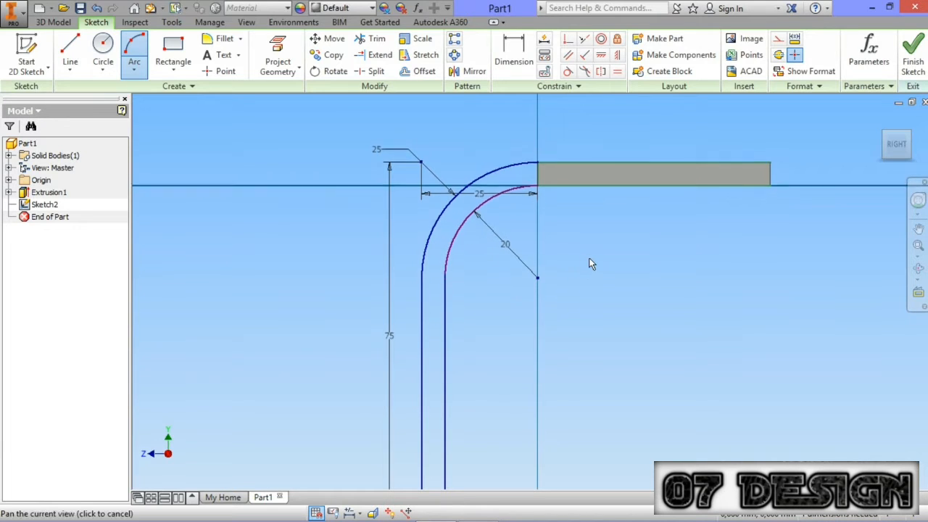
key(Escape)
Step: Finish the sketch and extrude the closed bent profile 40 mm in the reversed direction, across the plate's width, joined to the plate
scroll(589, 259, down, 3)
middle_drag(604, 316, 594, 312)
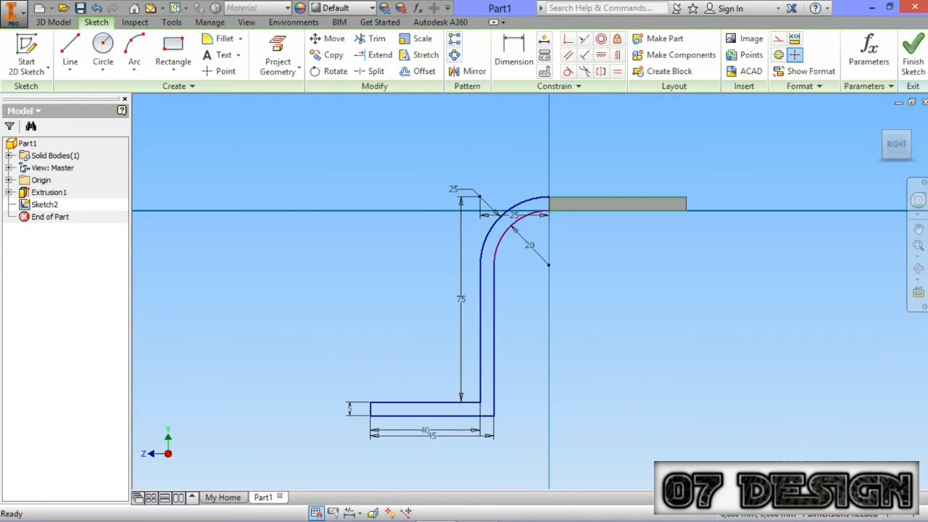
click(913, 61)
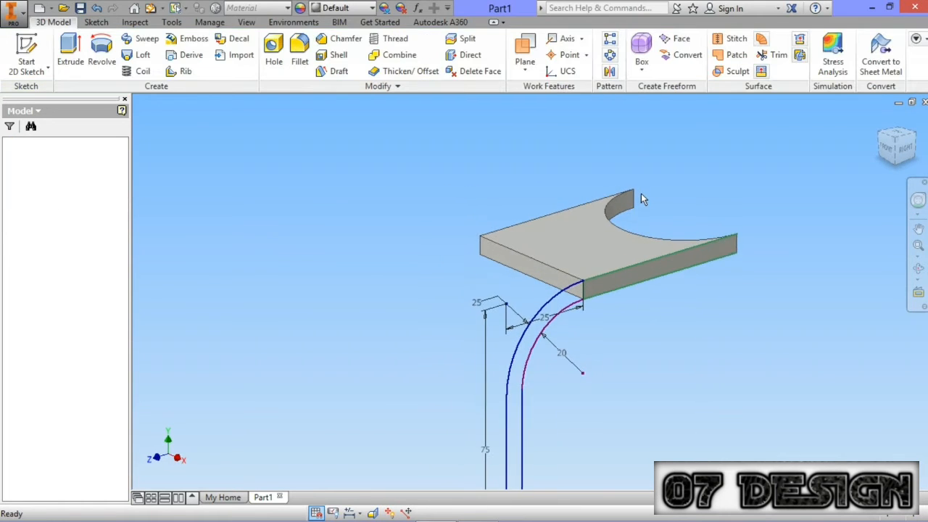
scroll(641, 193, down, 3)
click(70, 49)
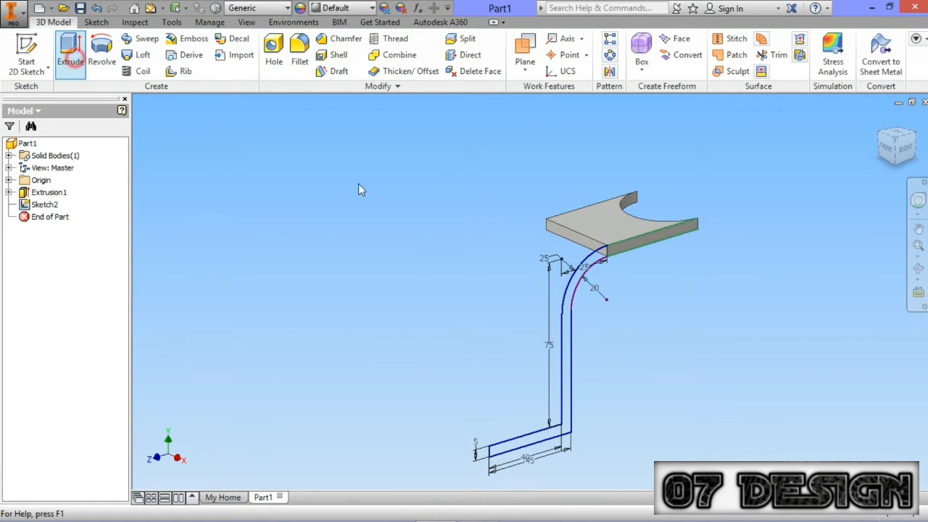
click(570, 303)
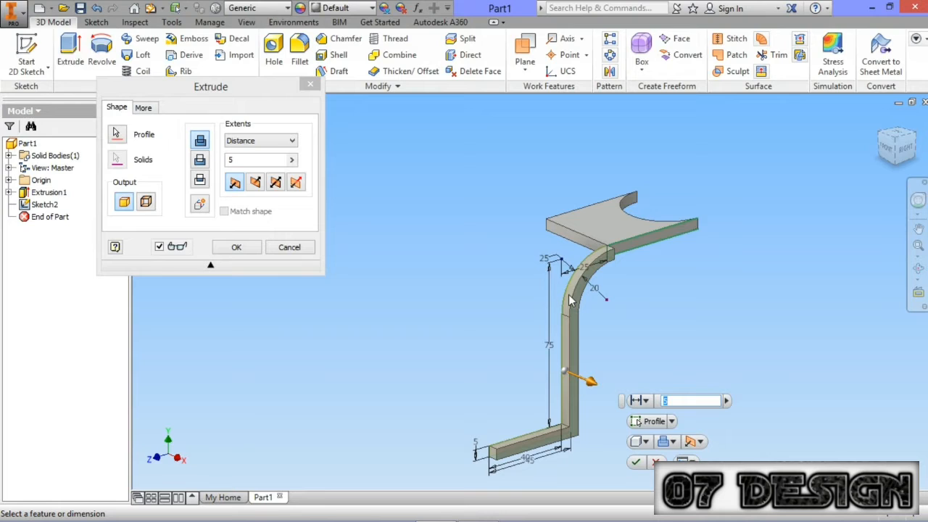
click(256, 186)
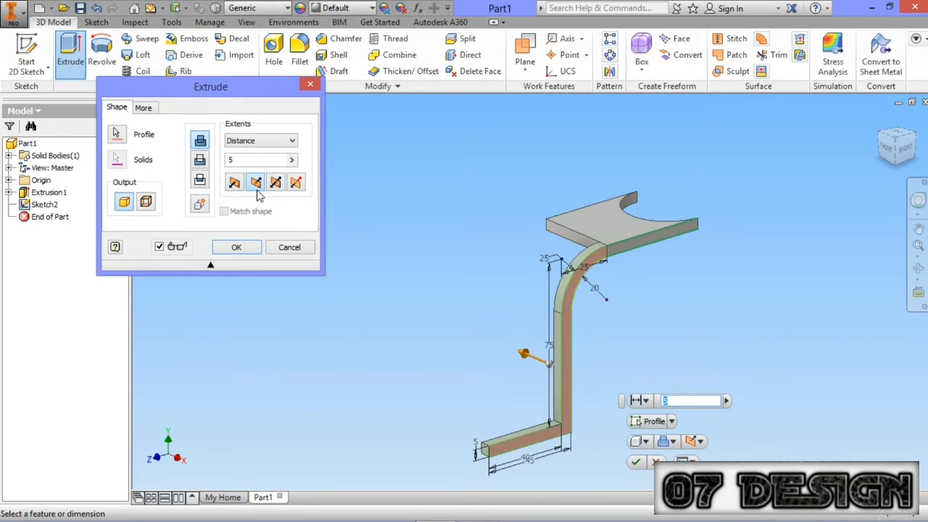
click(256, 160)
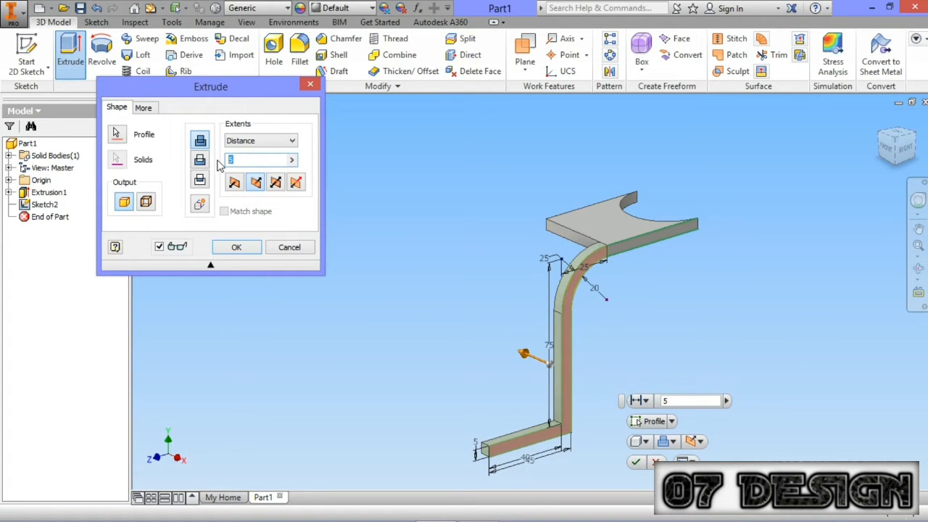
text(40)
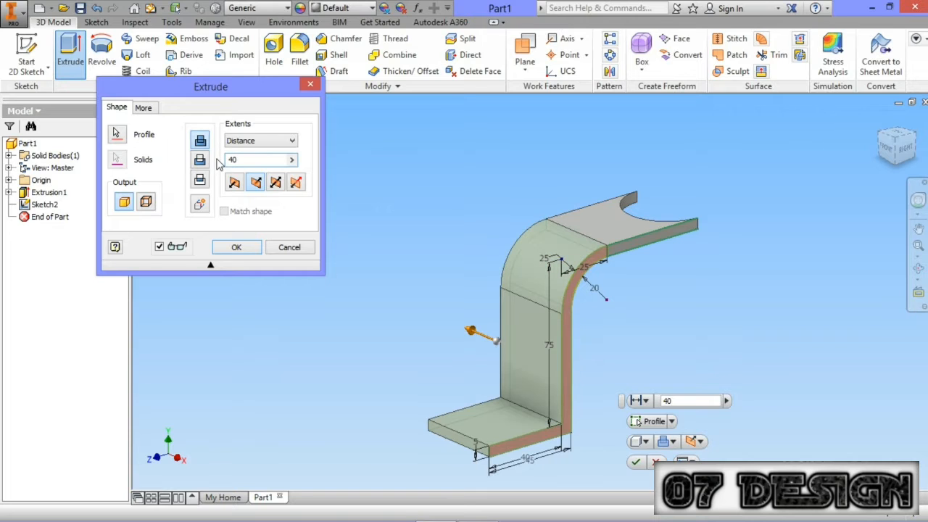
click(244, 247)
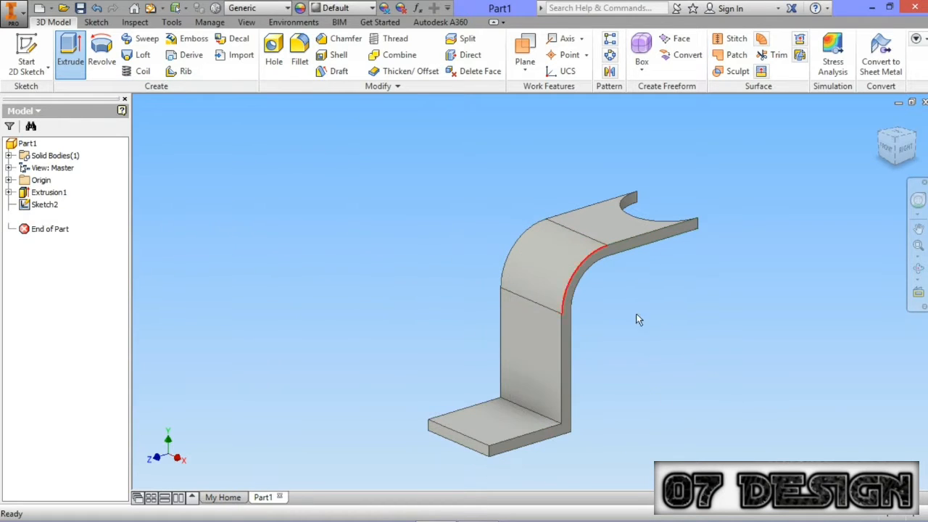
Step: Make the origin's YZ plane visible and start a new sketch on it
middle_drag(719, 345, 679, 303)
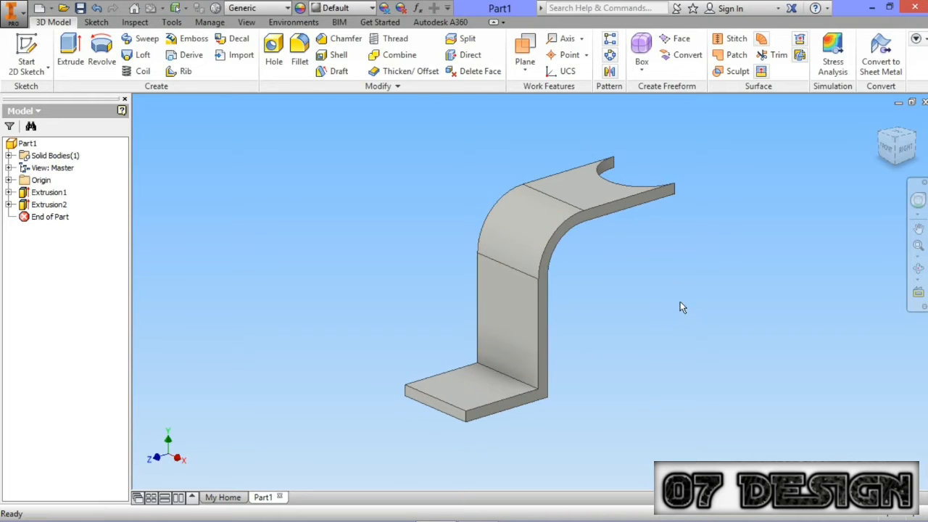
click(8, 180)
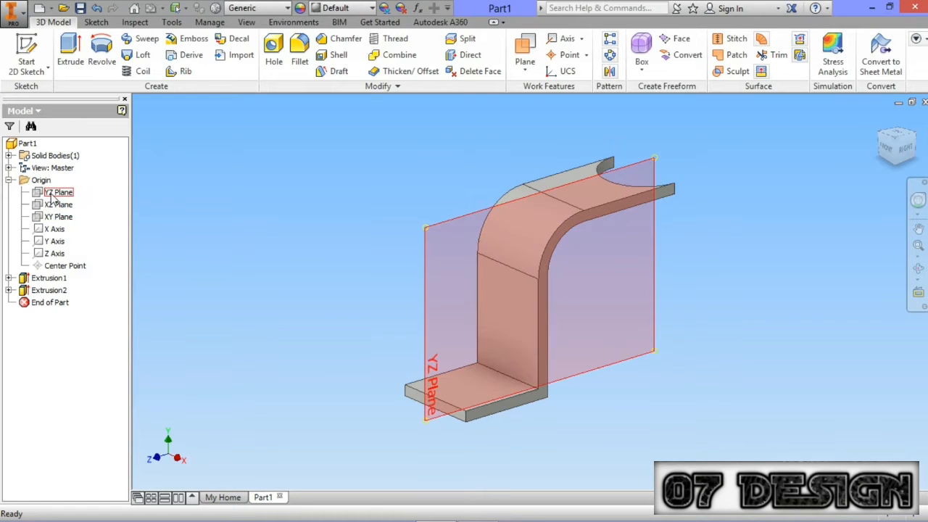
right_click(53, 196)
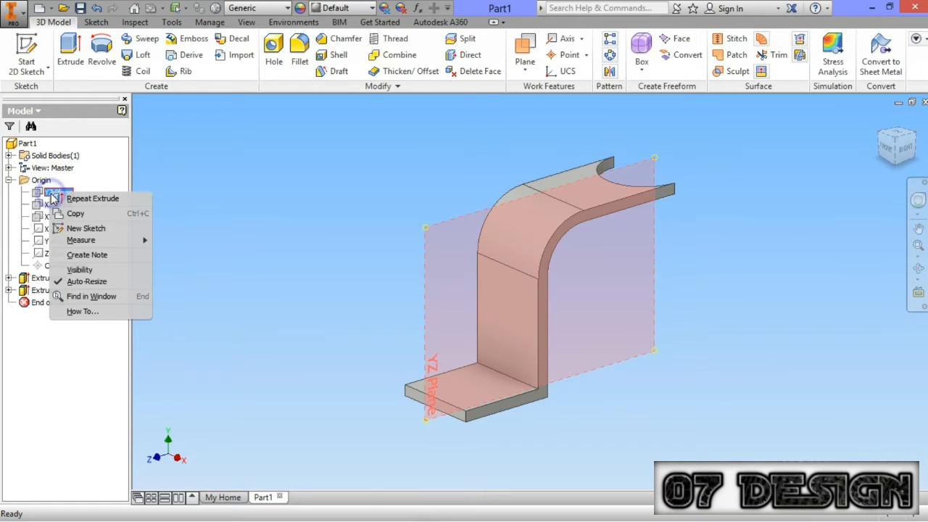
click(78, 266)
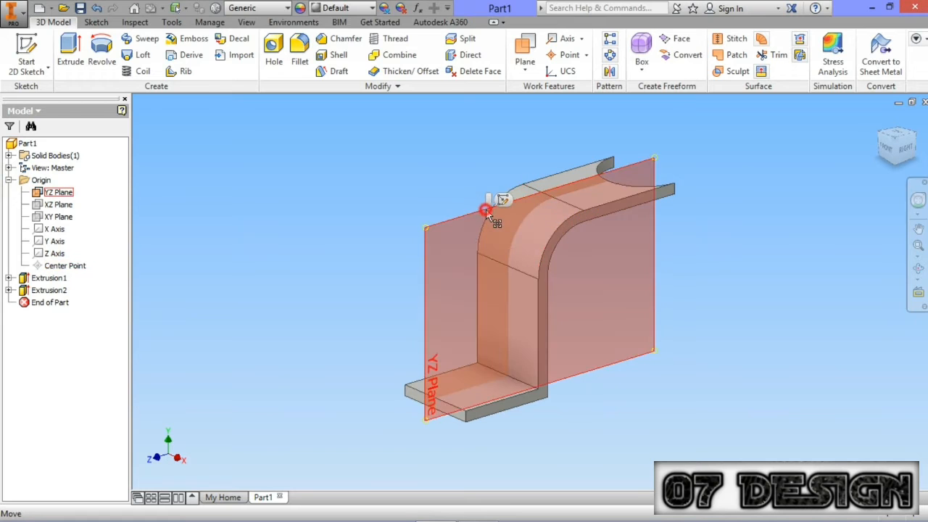
click(503, 199)
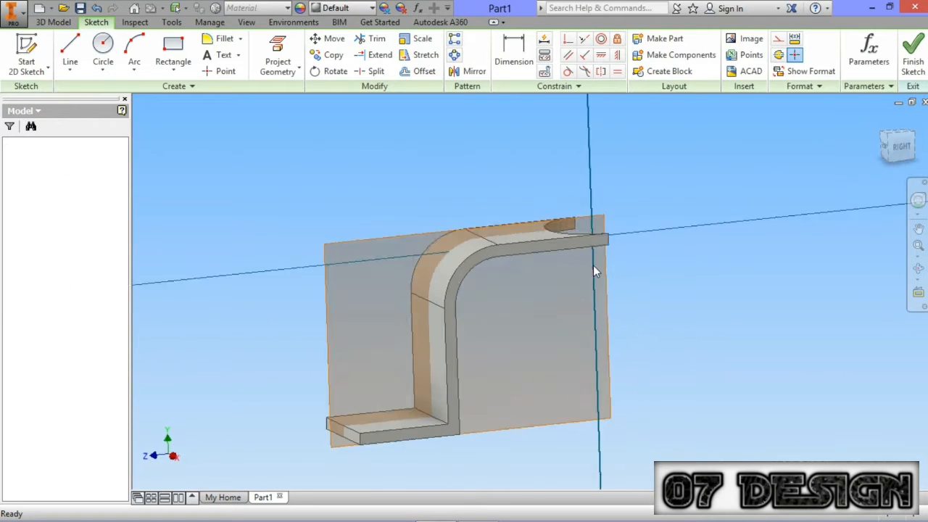
Step: Draw a 30 mm line along the plate's top edge from its cutout end toward the bend, followed by a 20 mm vertical line upward
scroll(488, 285, up, 3)
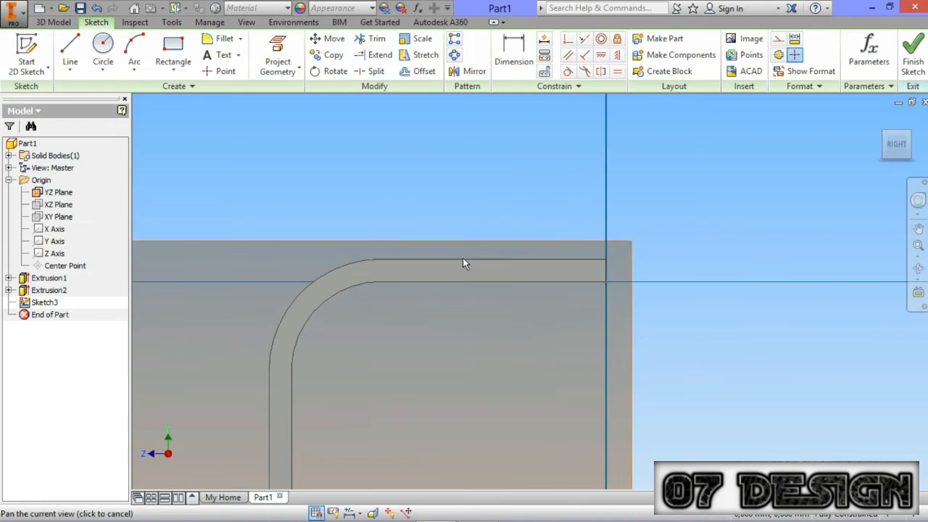
click(72, 59)
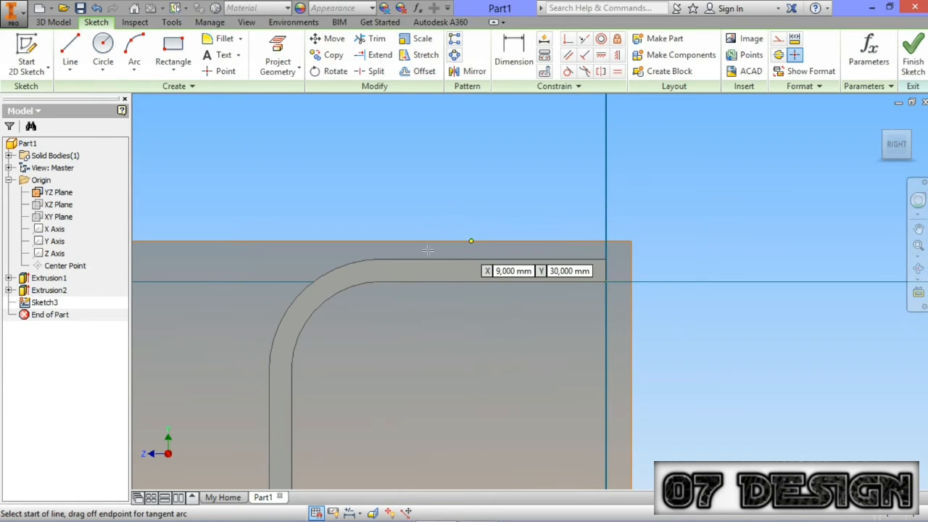
click(383, 258)
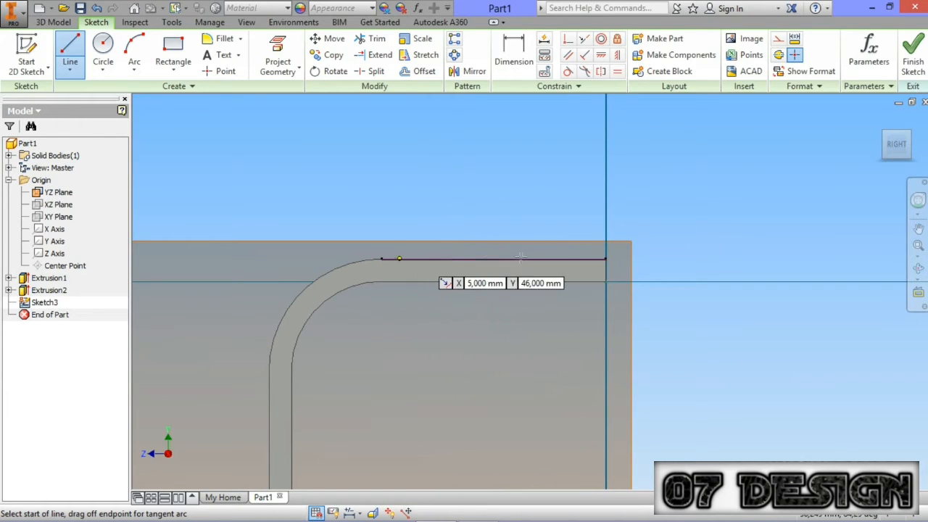
click(606, 258)
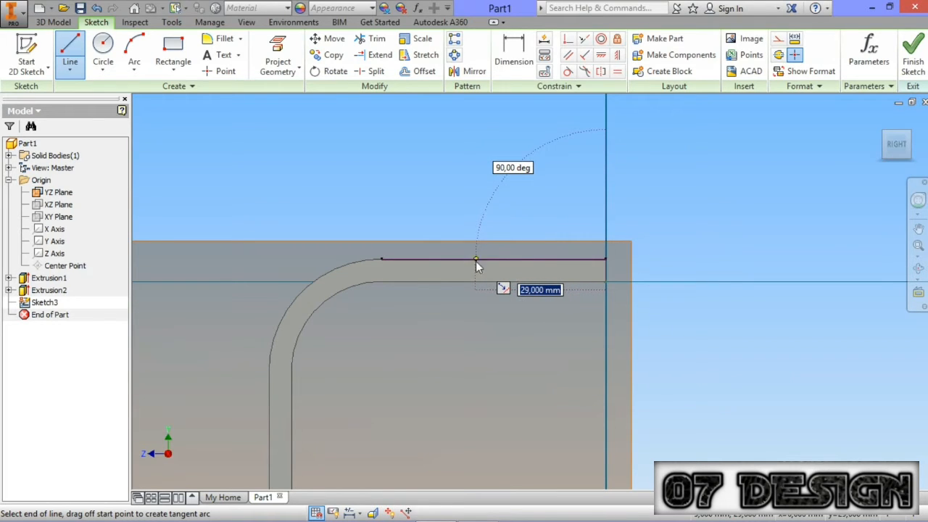
text(30)
key(Return)
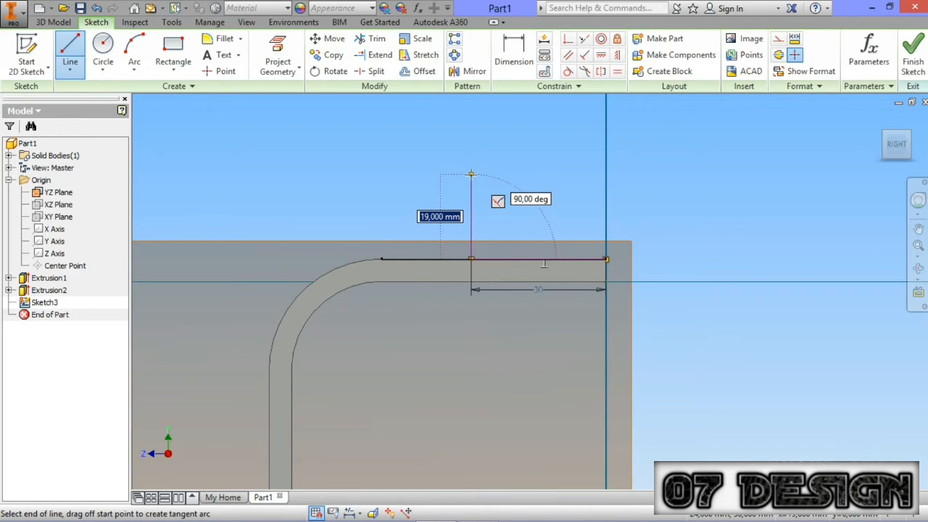
text(20)
key(Return)
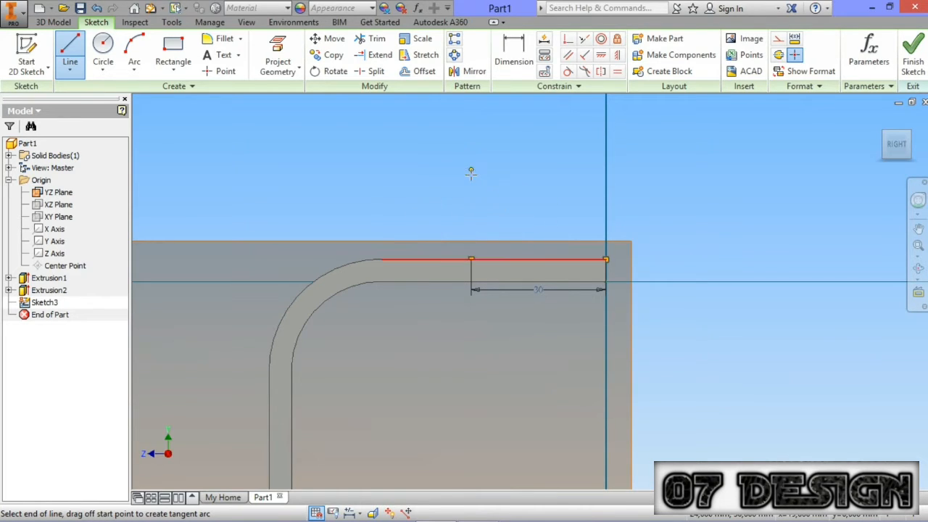
Step: Project the foot's top edge, the leg's outer vertical edge, the bend's outer arc and the plate's top edge into the sketch
key(Escape)
scroll(658, 237, down, 3)
middle_drag(750, 241, 790, 227)
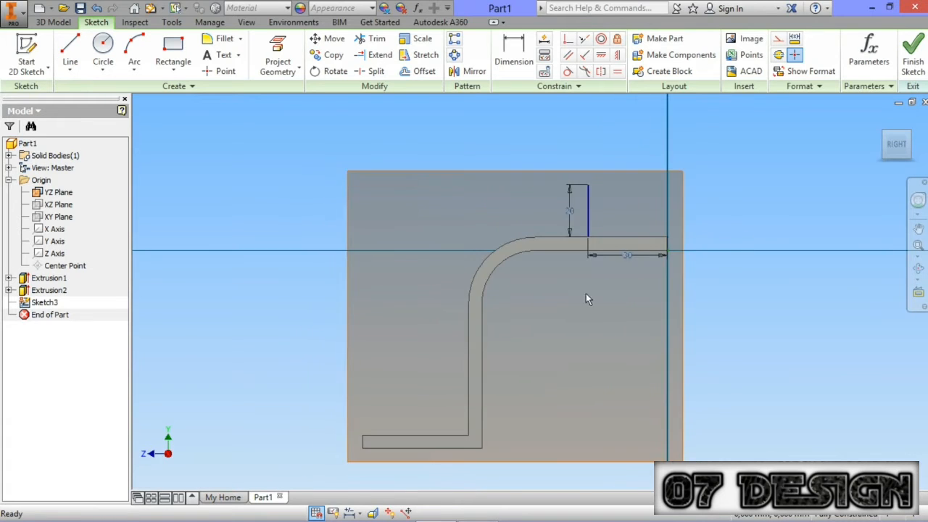
middle_drag(587, 285, 602, 265)
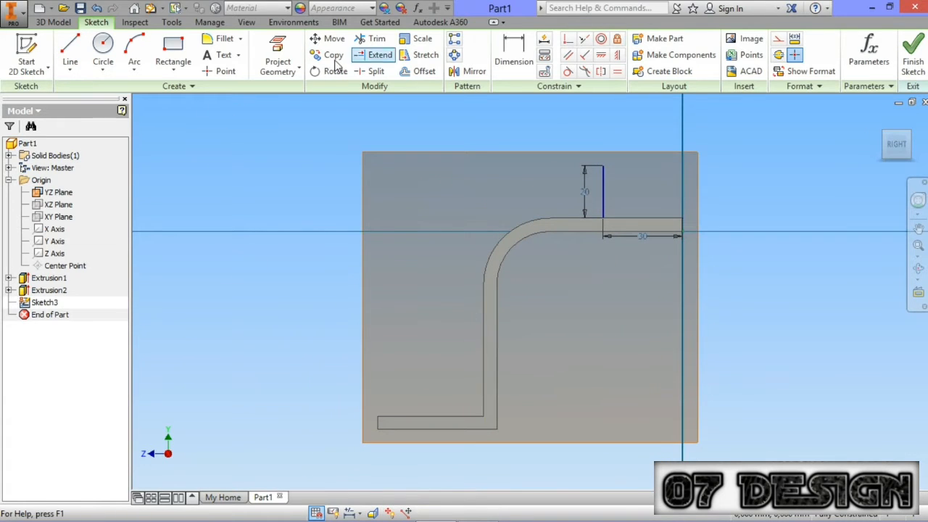
click(278, 58)
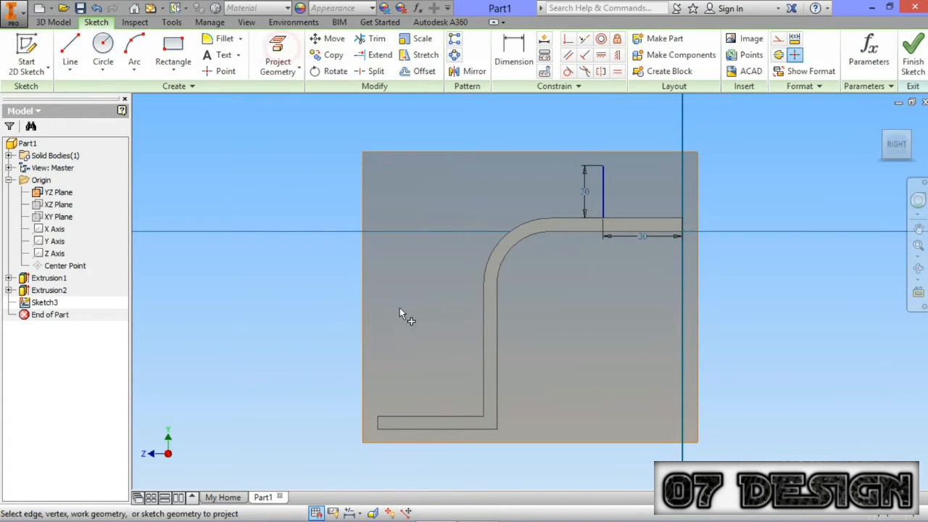
click(423, 416)
click(483, 384)
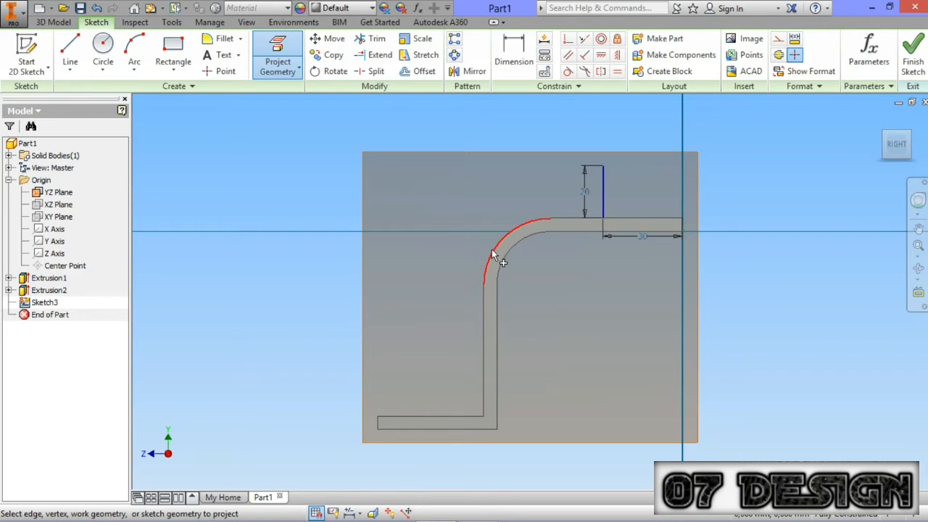
click(494, 247)
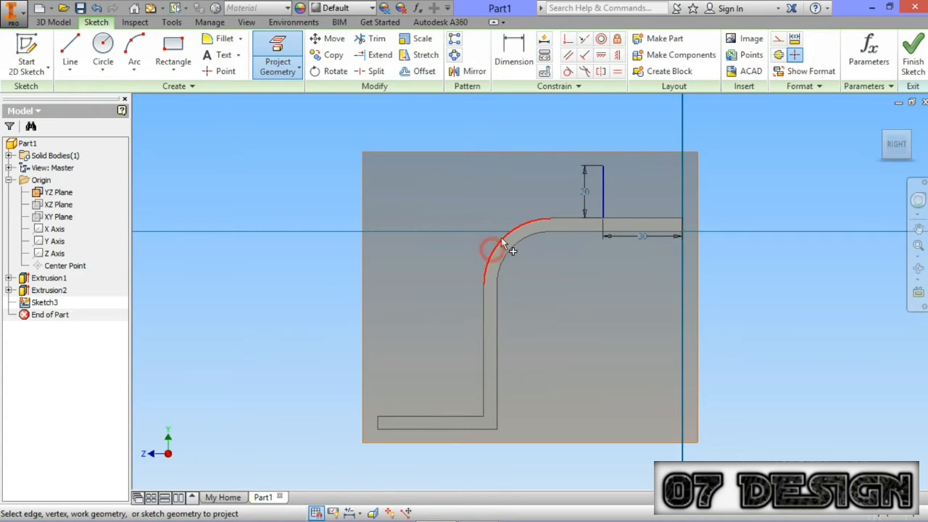
click(566, 216)
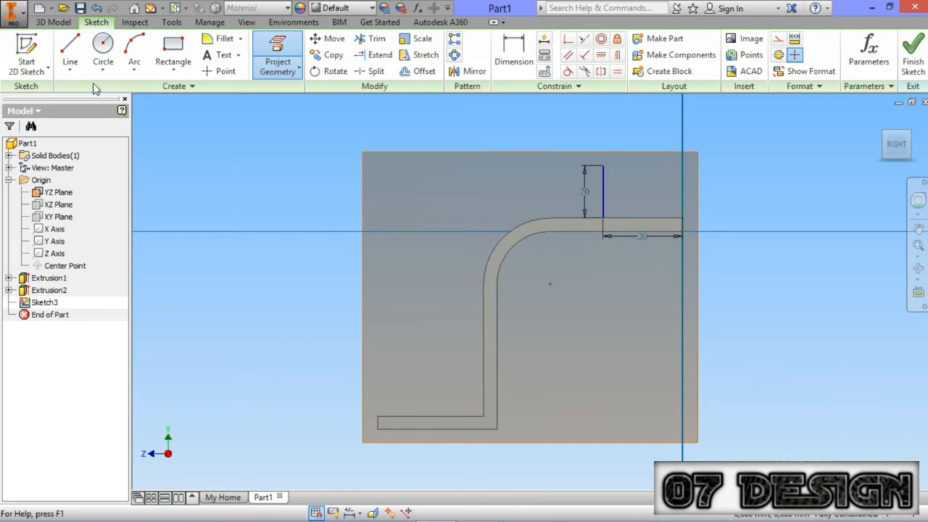
Step: Draw a 75 mm line from the foot's outer upper corner, leaning 15° from vertical toward the leg
click(70, 51)
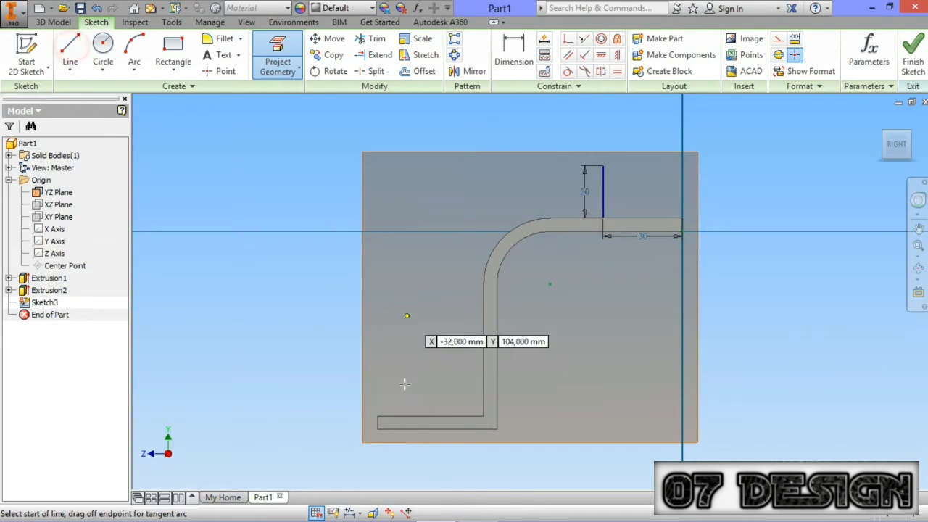
click(378, 416)
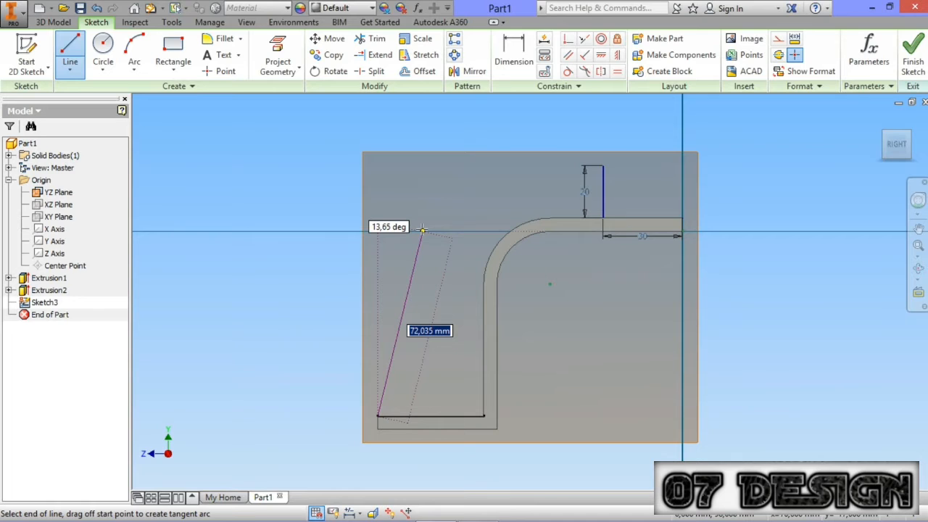
text(75)
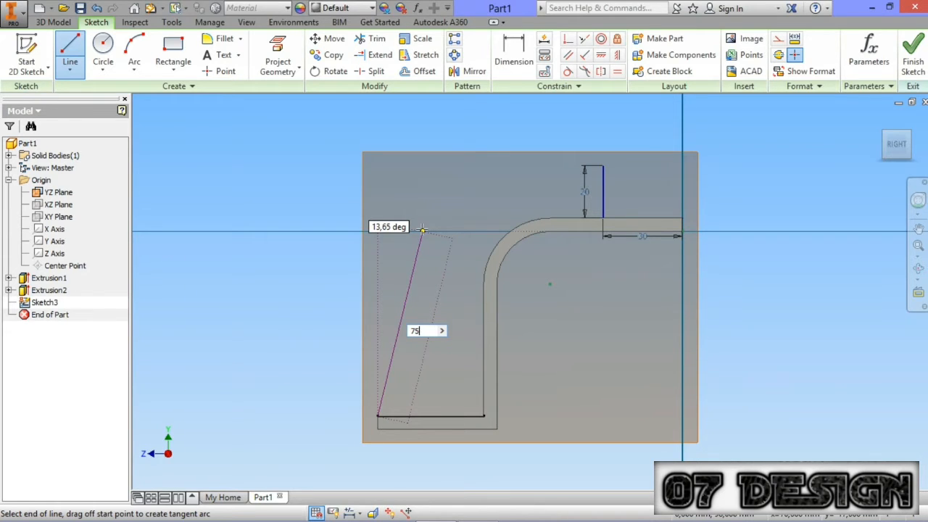
key(Tab)
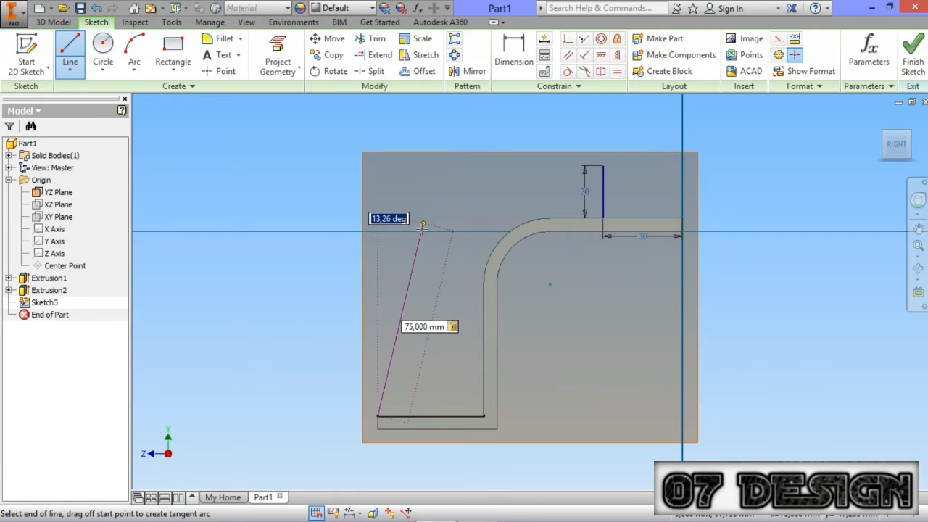
text(1)
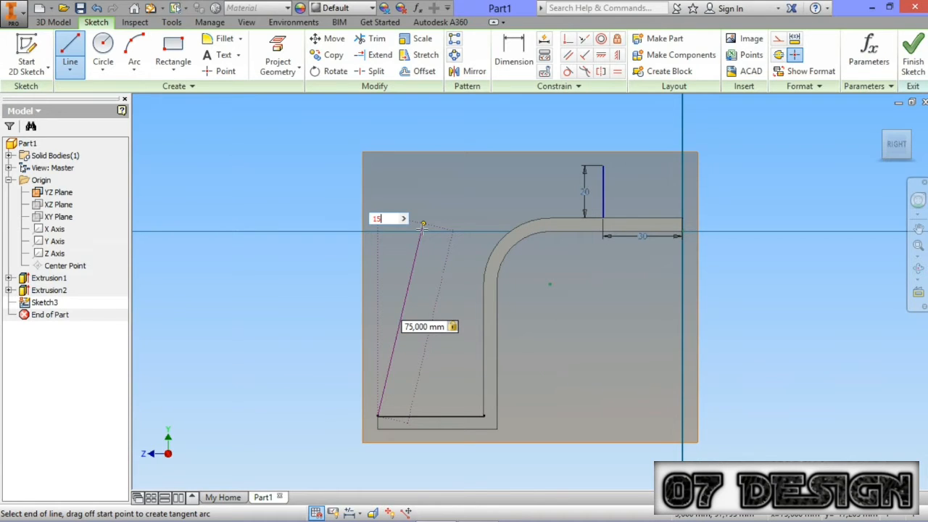
text(5)
key(Return)
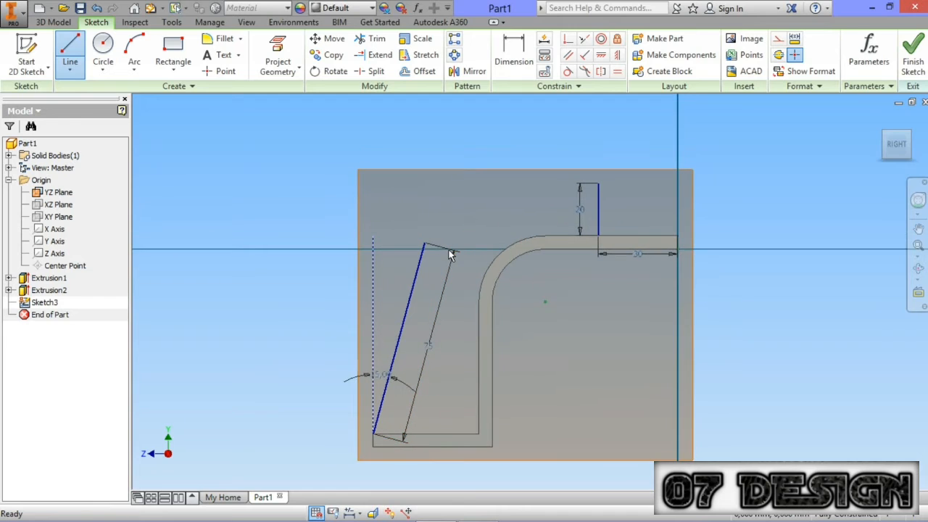
key(Escape)
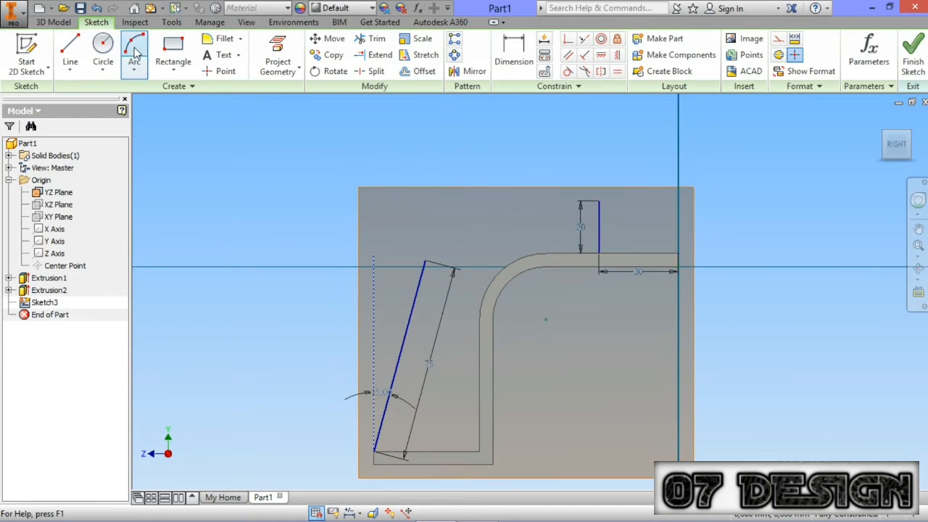
Step: Draw a three-point arc from the 20 mm line's upper end with a 25 mm chord at 120° and a 30 mm radius
click(135, 52)
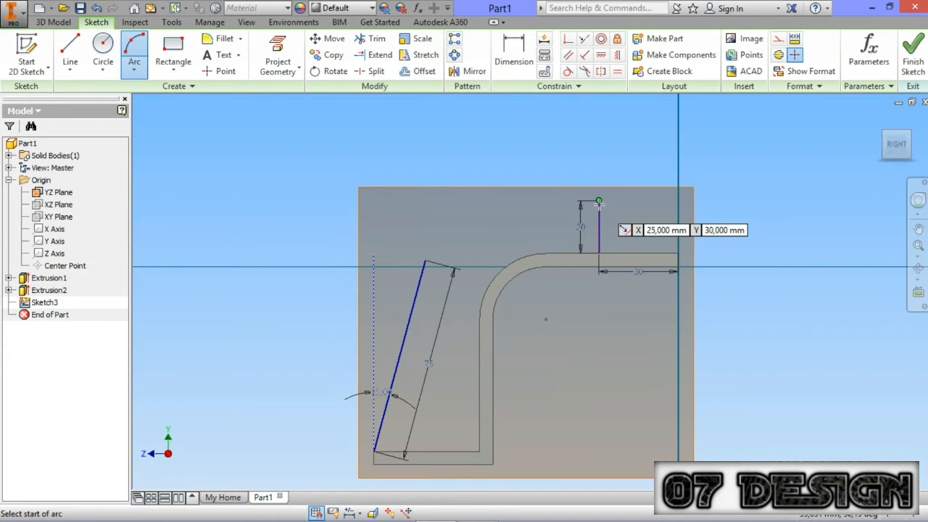
scroll(599, 202, up, 3)
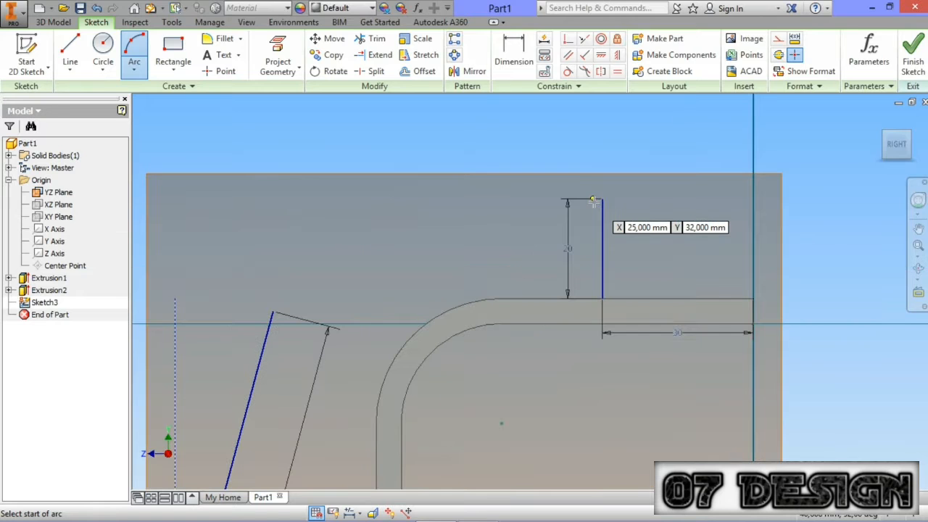
click(602, 198)
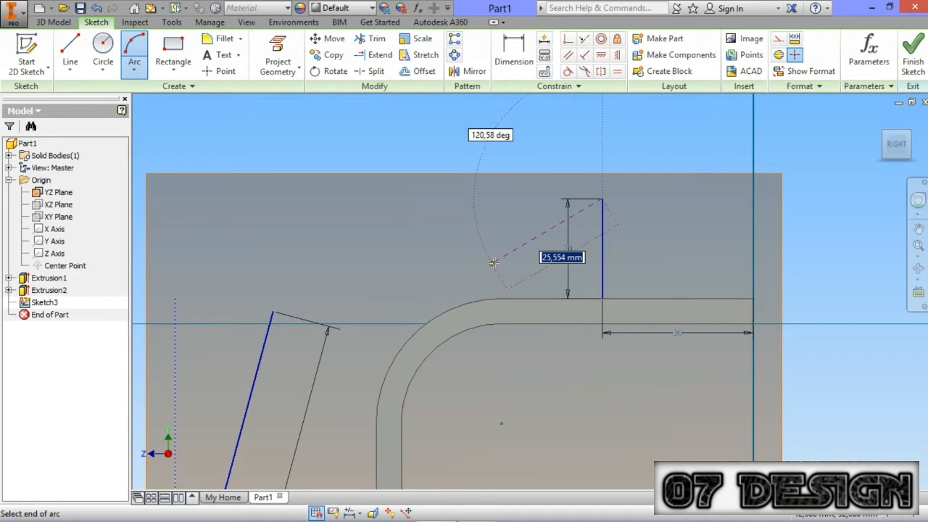
key(Tab)
text(1)
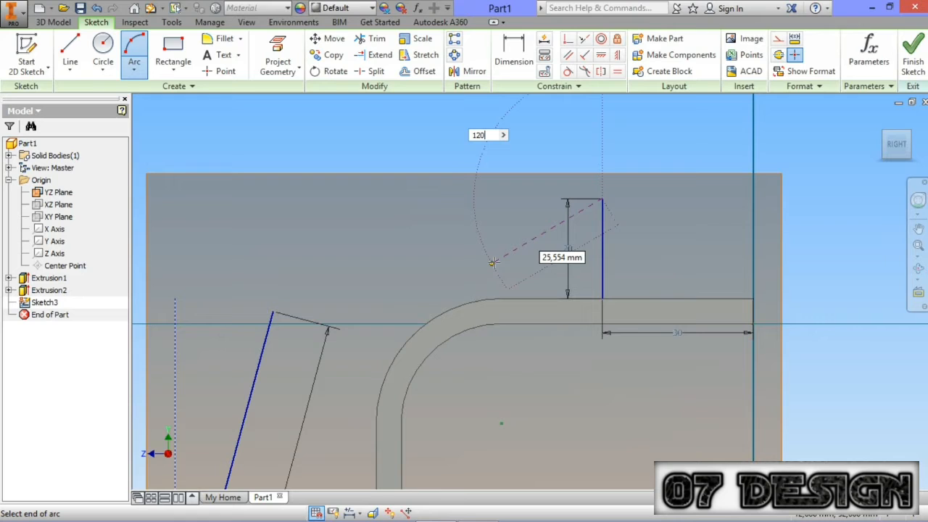
text(20)
key(Tab)
text(2)
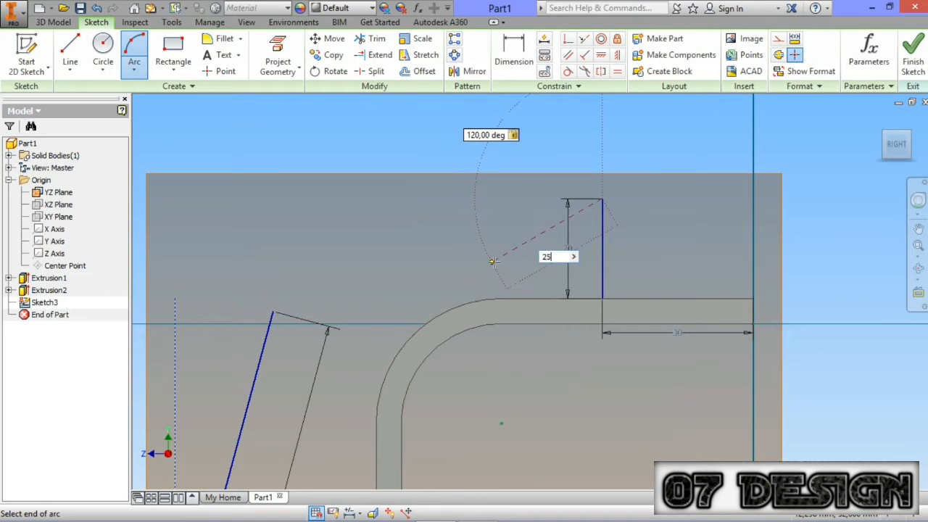
text(5)
key(Return)
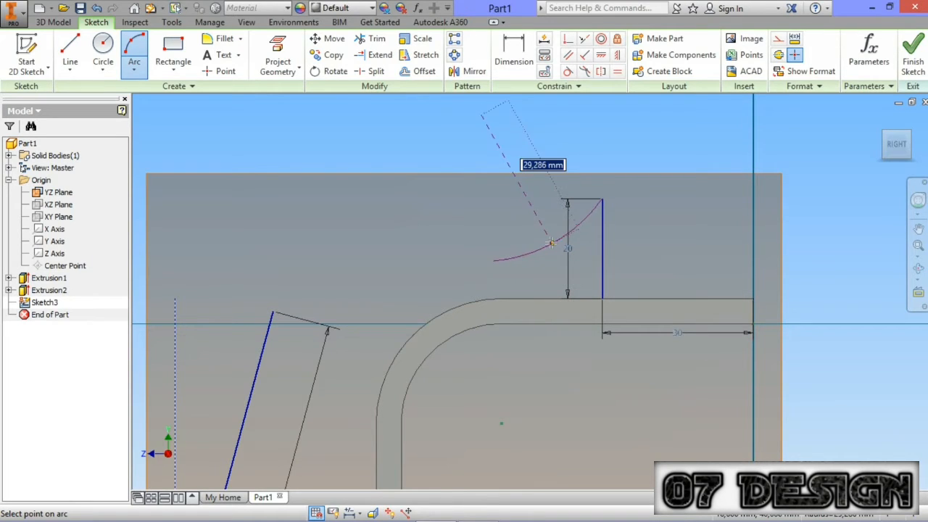
text(30)
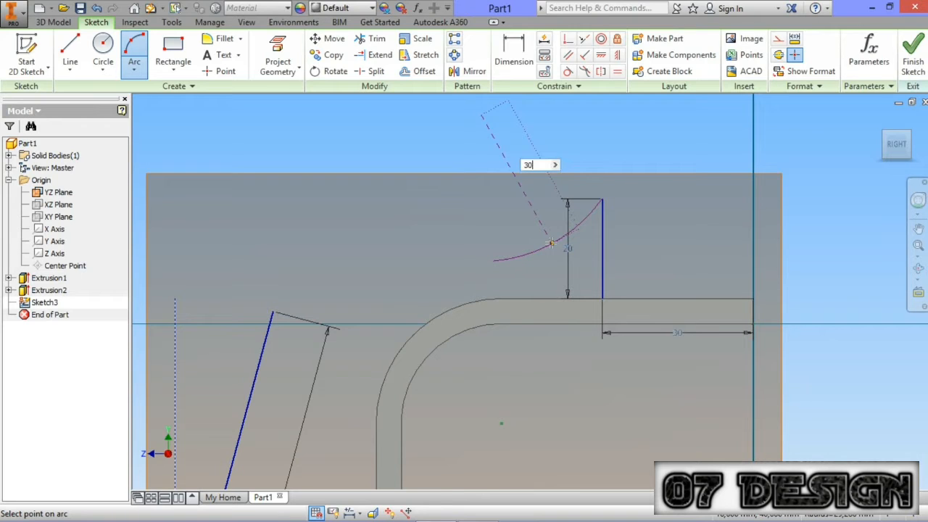
key(Return)
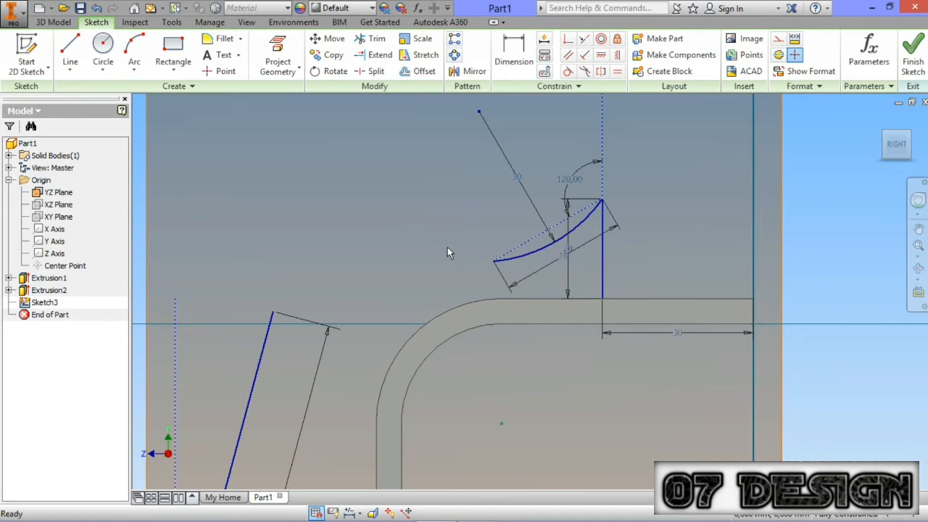
middle_drag(447, 253, 481, 249)
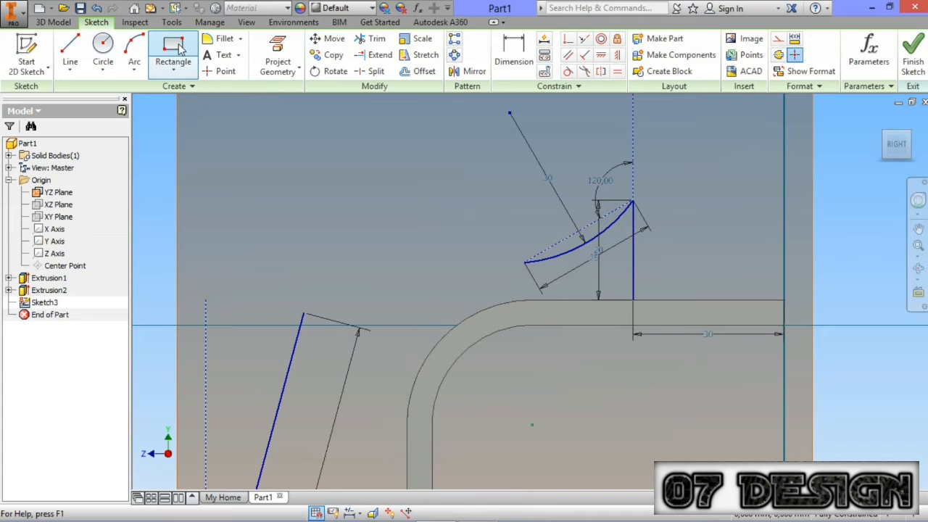
click(134, 50)
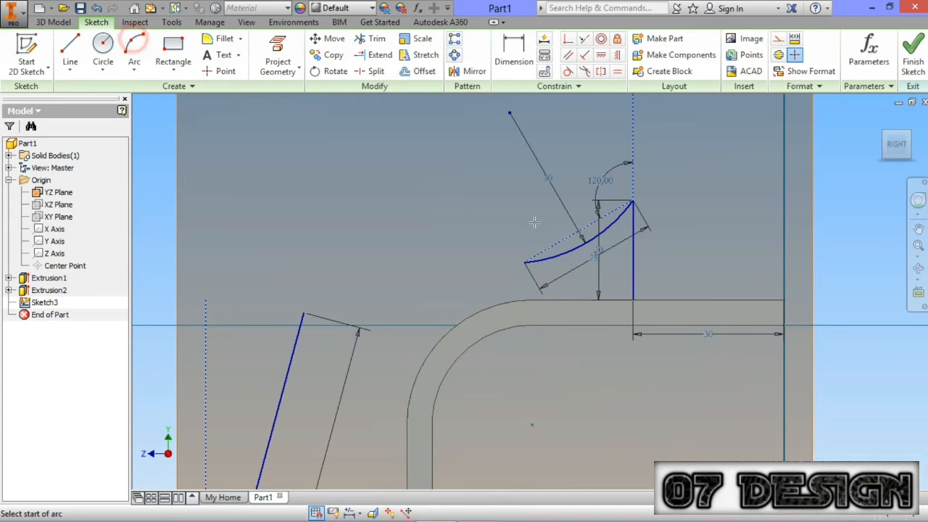
click(526, 262)
click(304, 314)
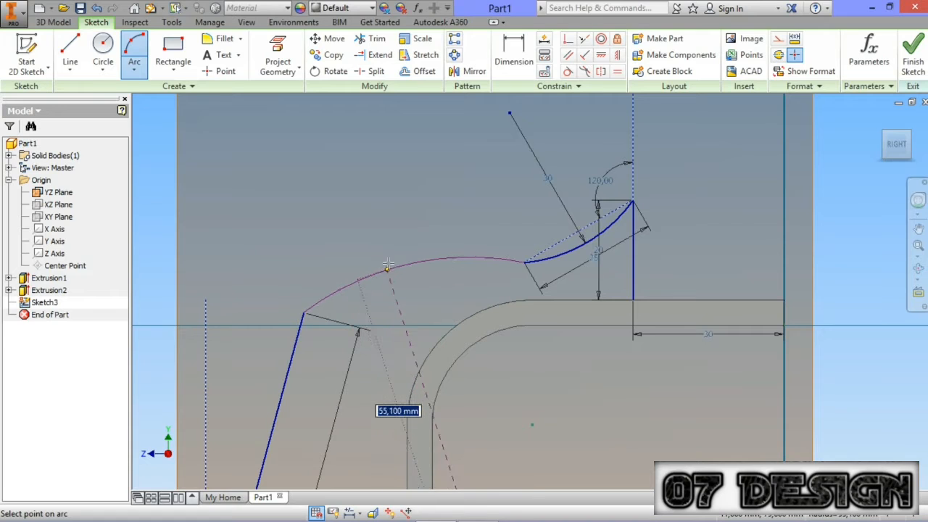
scroll(387, 260, up, 3)
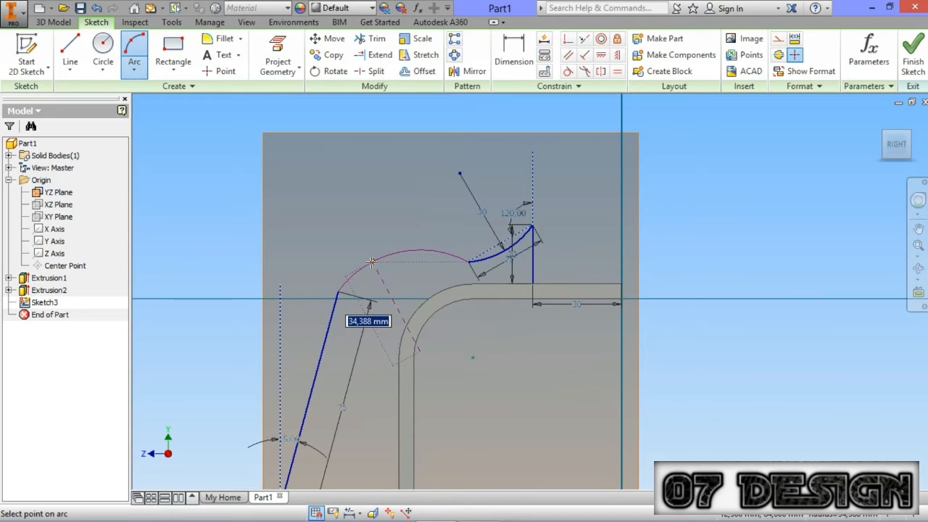
key(Escape)
Step: Set the sloped line's length to 60 mm
scroll(383, 263, down, 3)
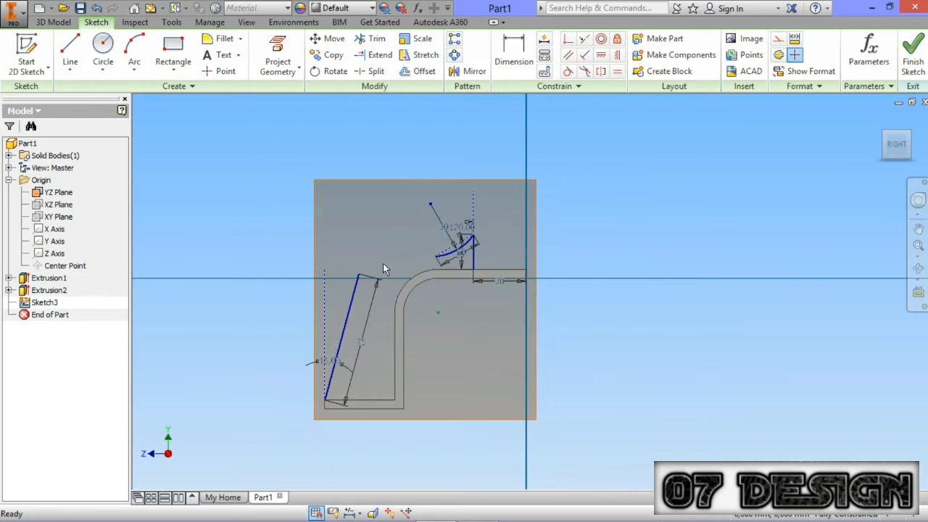
double_click(358, 344)
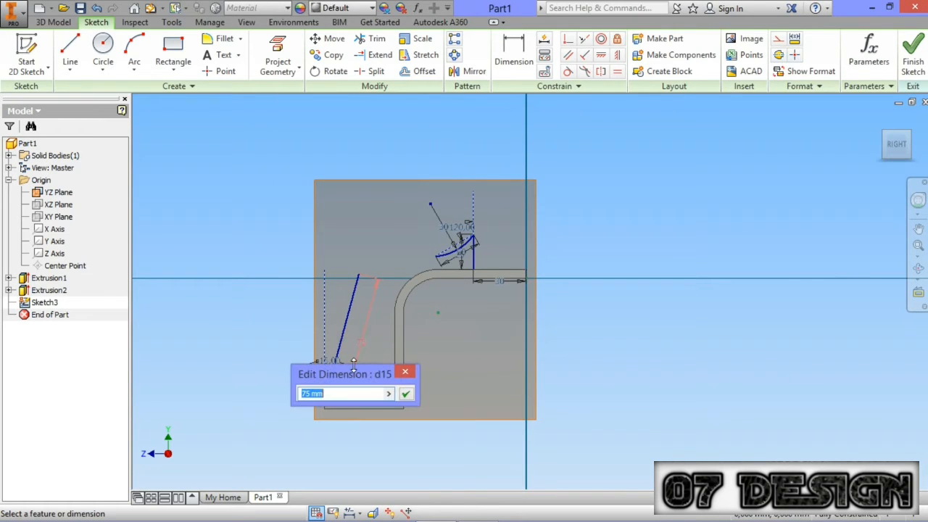
text(60)
key(Return)
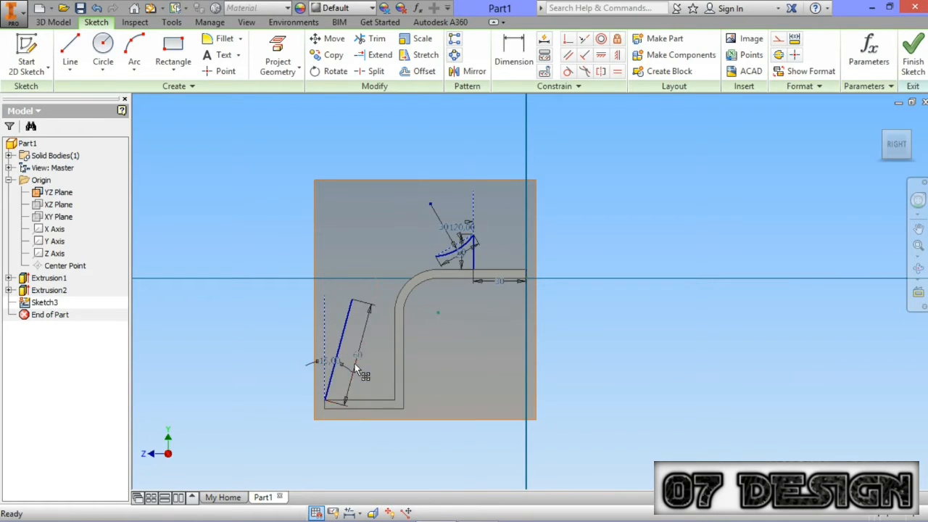
Step: Draw a three-point arc with a 75 mm radius from the sloped line's upper end to the small arc's free end
scroll(367, 264, up, 3)
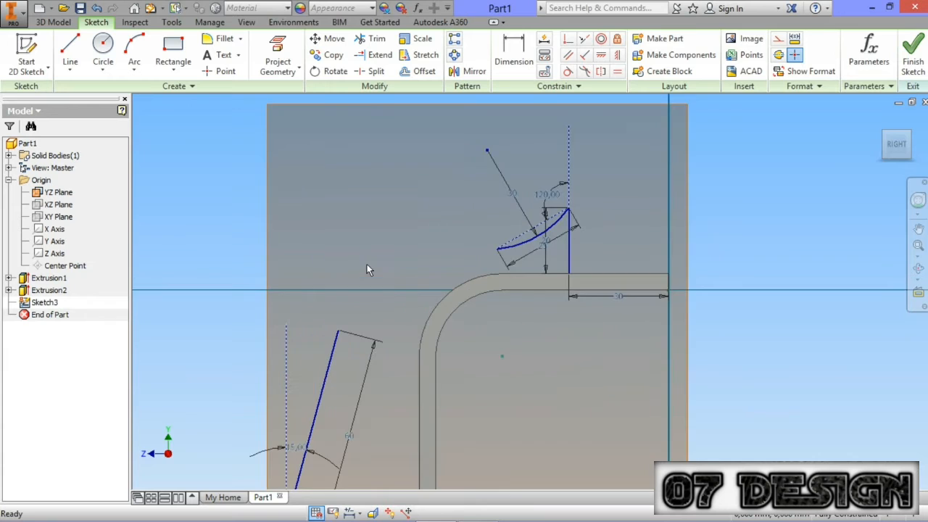
click(134, 50)
click(337, 331)
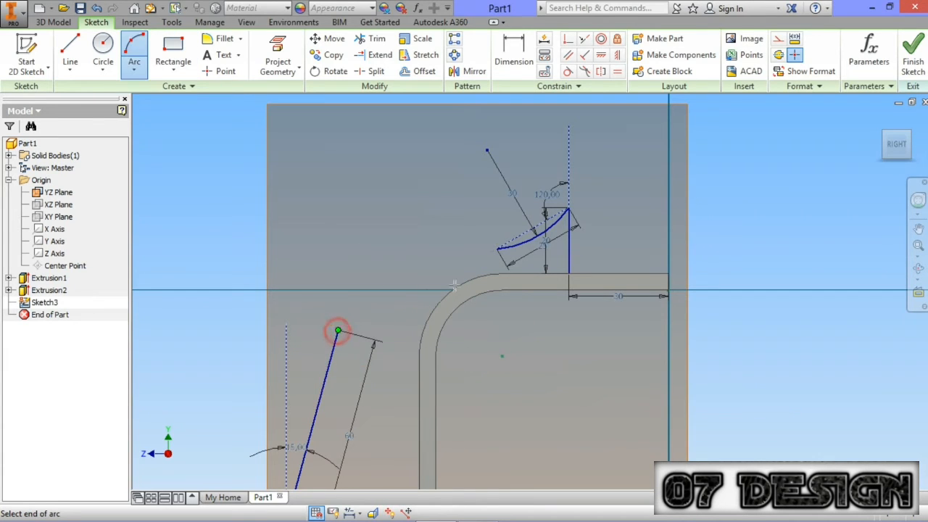
click(497, 250)
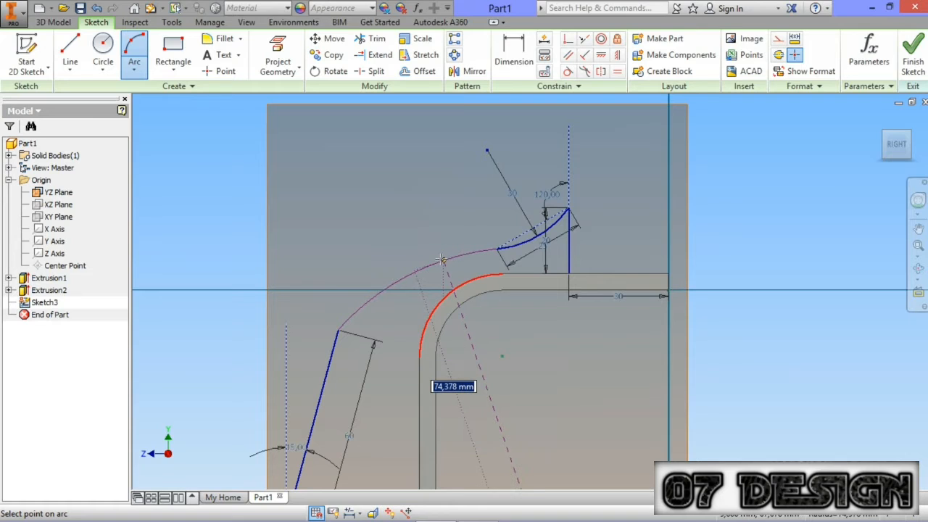
text(75)
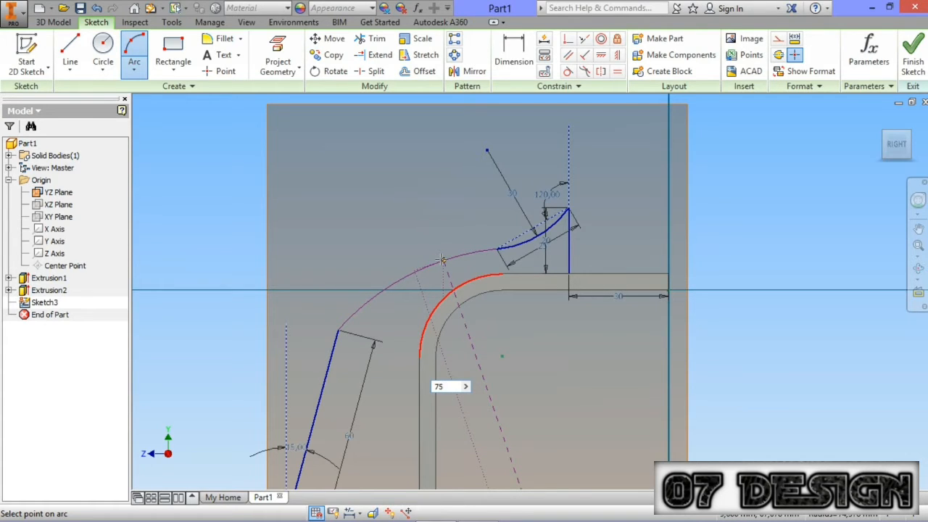
key(Return)
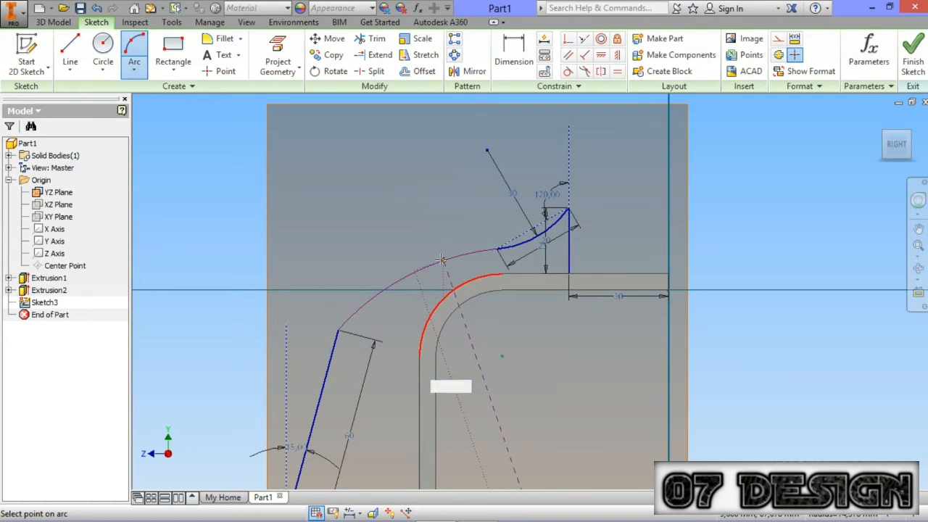
key(Escape)
scroll(656, 253, up, 3)
middle_drag(685, 262, 666, 261)
Step: Finish the rib sketch and extrude its profile 5 mm symmetrically about the sketch plane, joined to the bracket
click(912, 64)
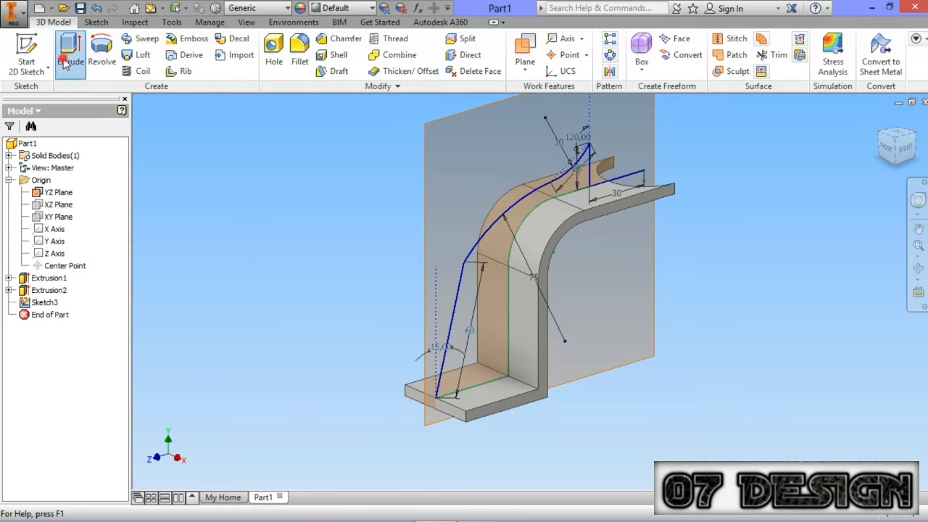
click(71, 52)
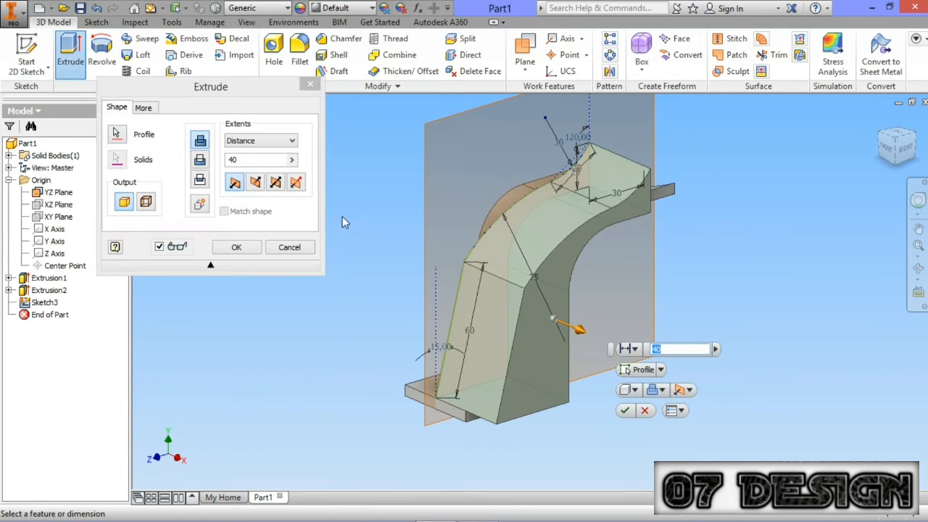
double_click(261, 160)
text(5)
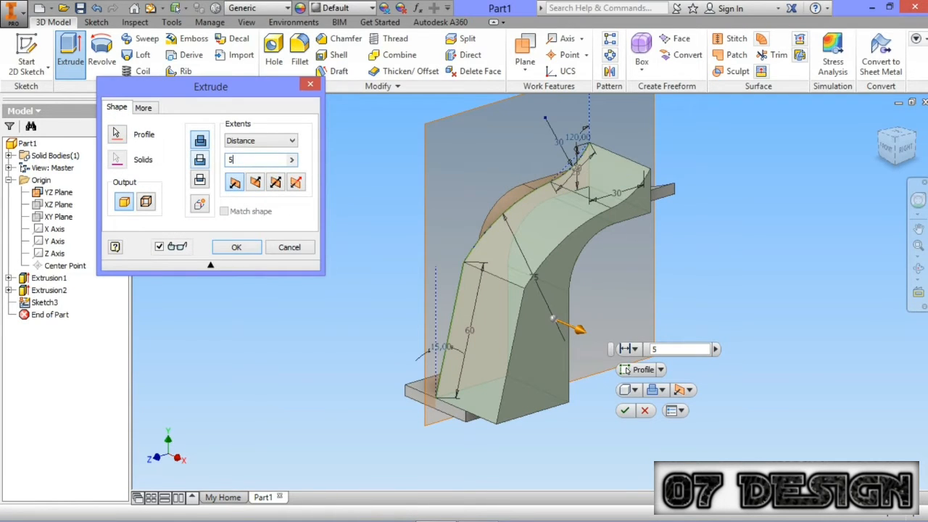
click(276, 182)
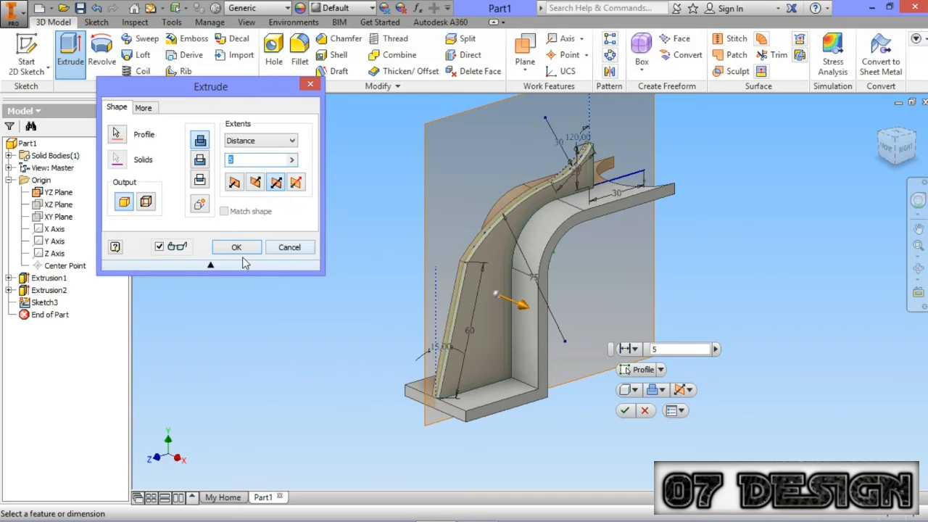
click(240, 247)
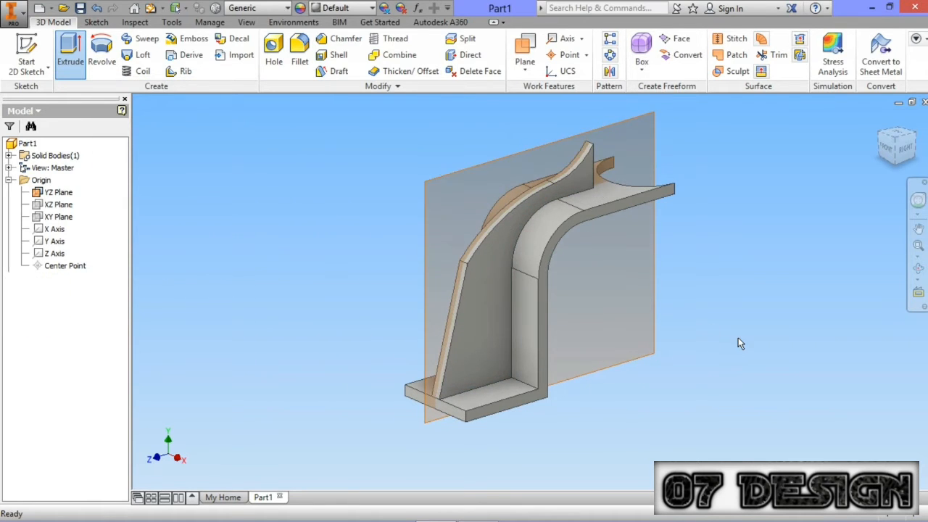
Step: Hide the YZ origin plane
middle_drag(738, 337, 642, 388)
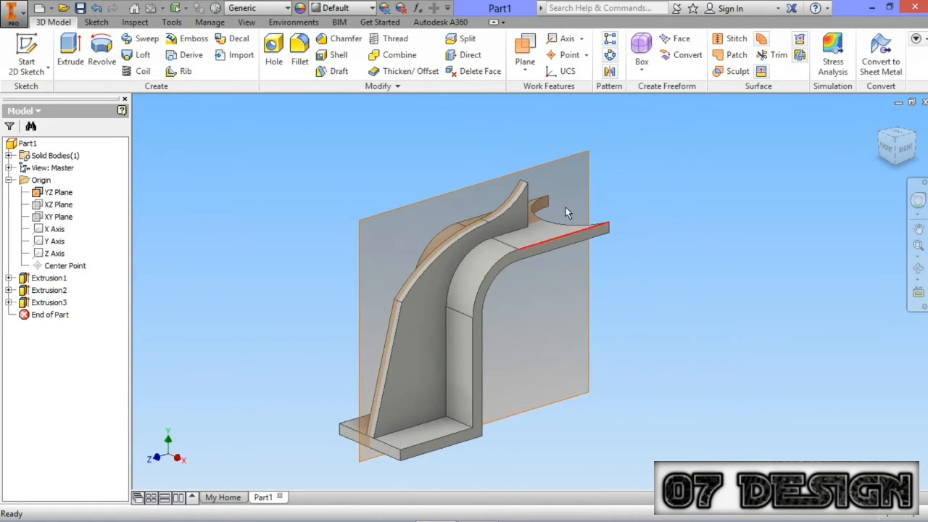
scroll(564, 207, down, 5)
middle_drag(680, 267, 639, 270)
scroll(661, 271, up, 4)
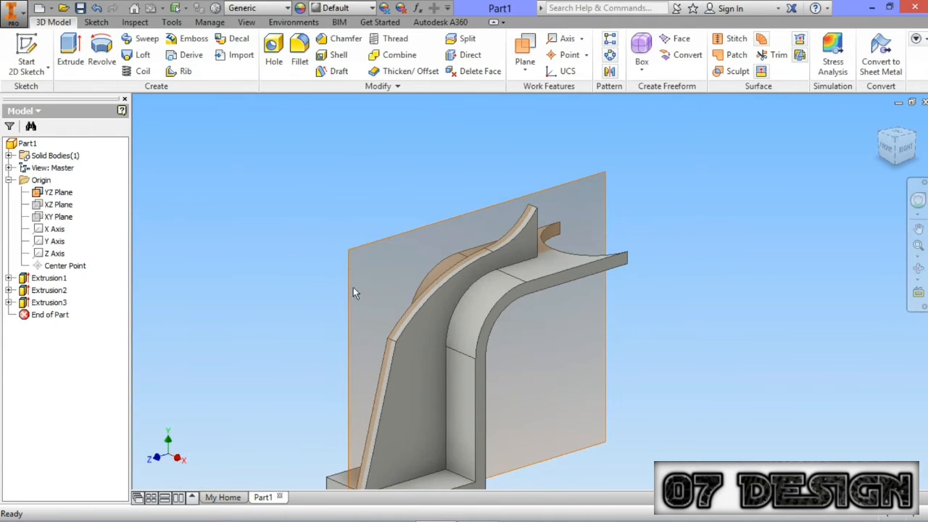
right_click(52, 193)
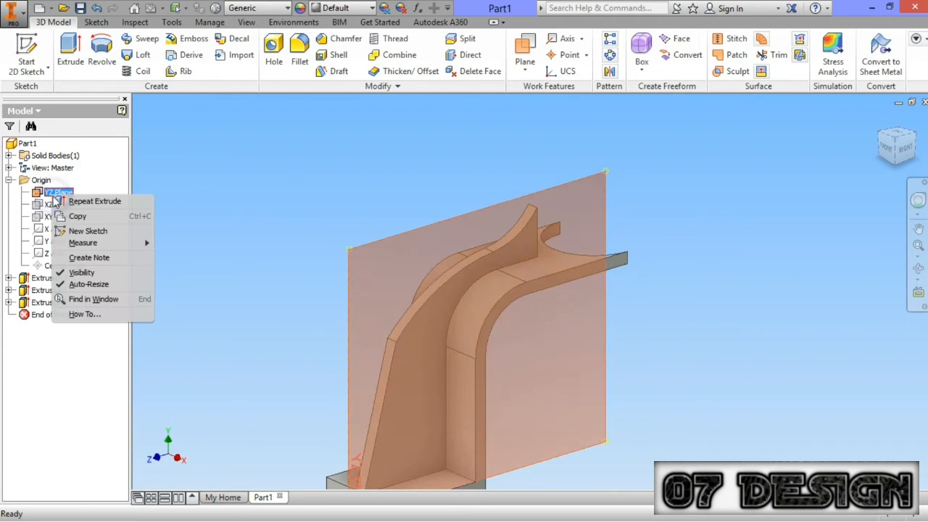
click(70, 271)
Step: Create a work plane offset -5 mm from the upper face of the flange with the semicircular cutout
middle_drag(604, 233, 607, 239)
scroll(601, 240, down, 2)
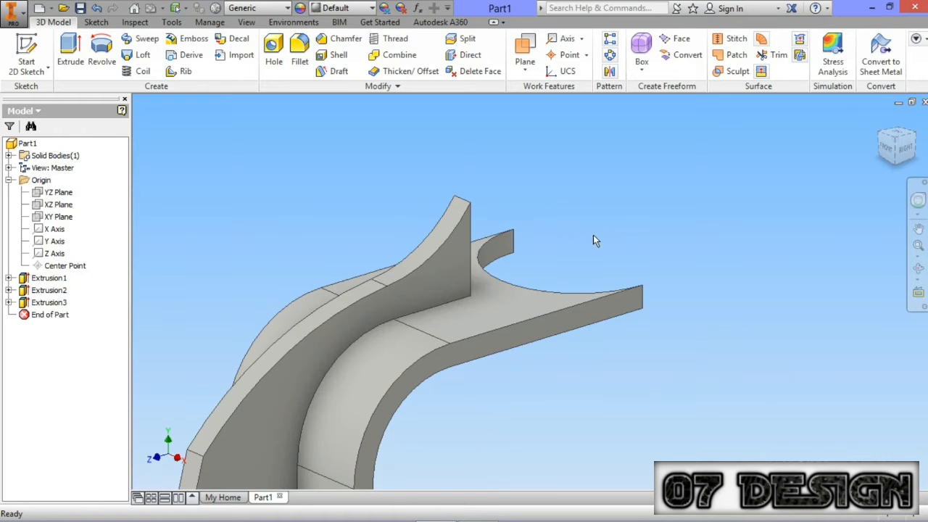
click(527, 67)
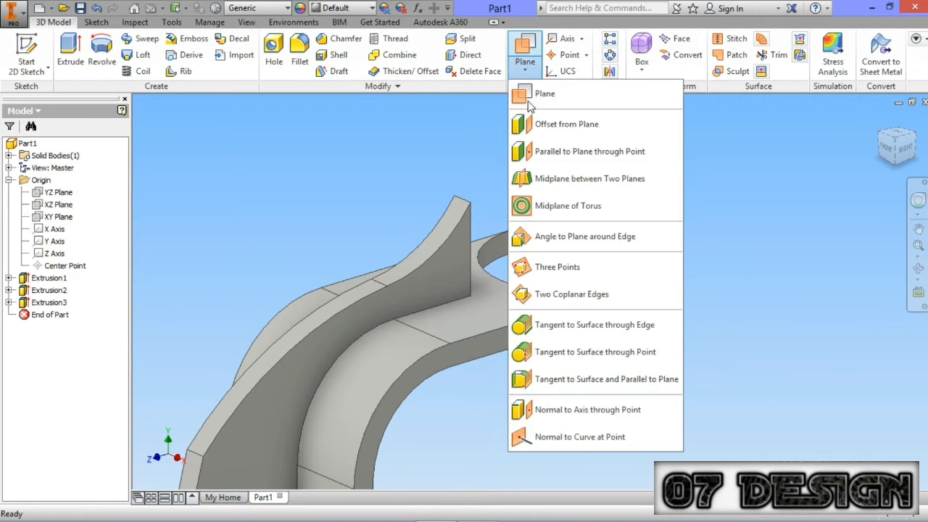
click(530, 127)
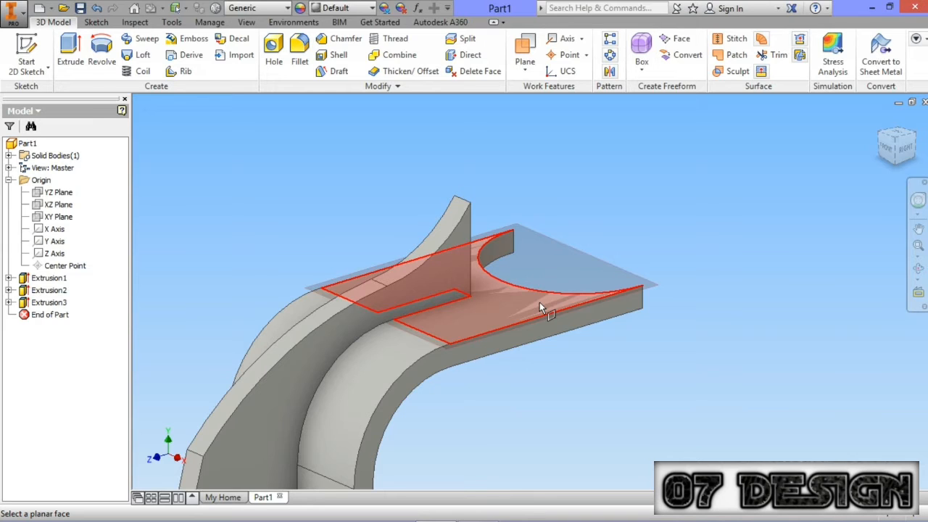
click(539, 303)
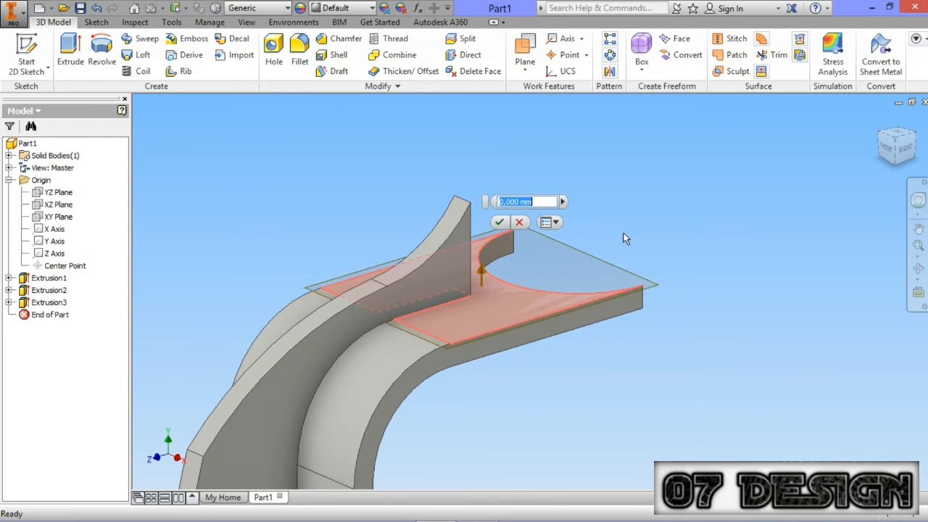
text(-)
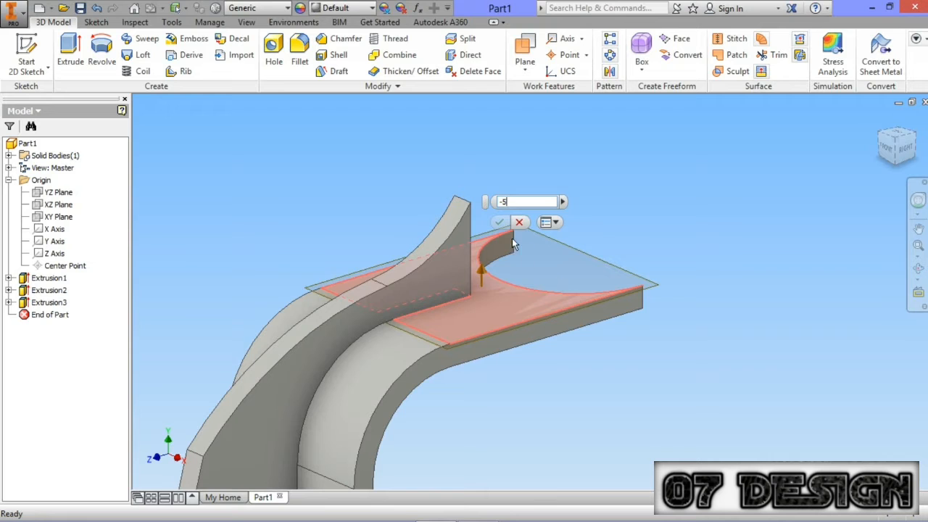
text(5)
click(498, 222)
Step: Start a sketch on the offset work plane and draw a circle about 40 mm in diameter matching the semicircular cutout
click(583, 276)
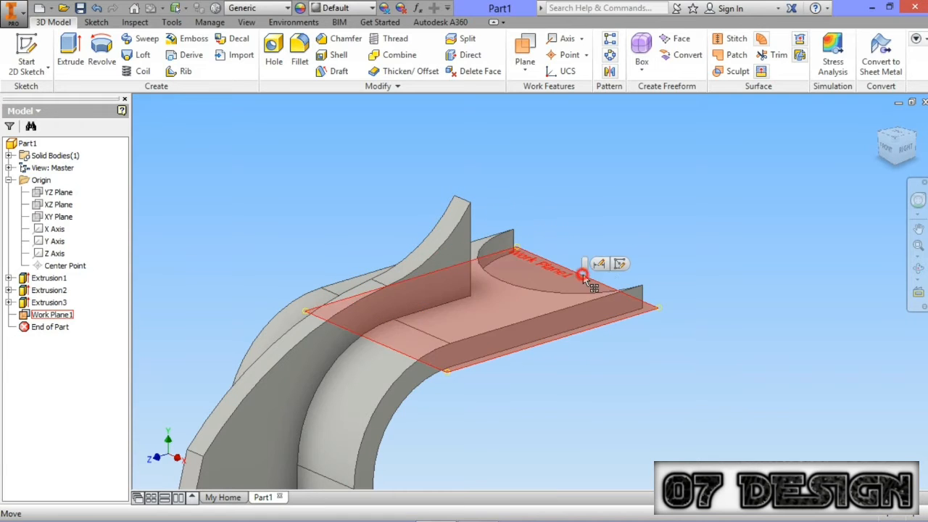
click(599, 263)
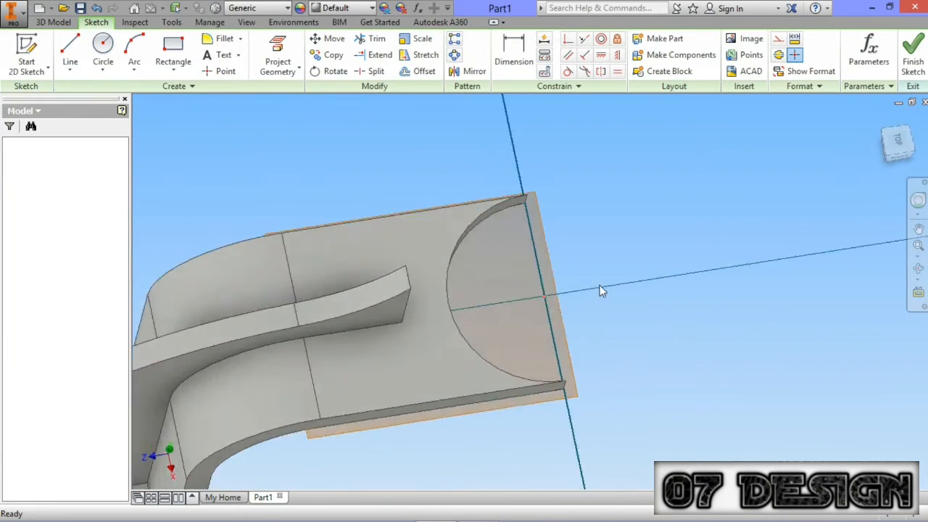
click(103, 48)
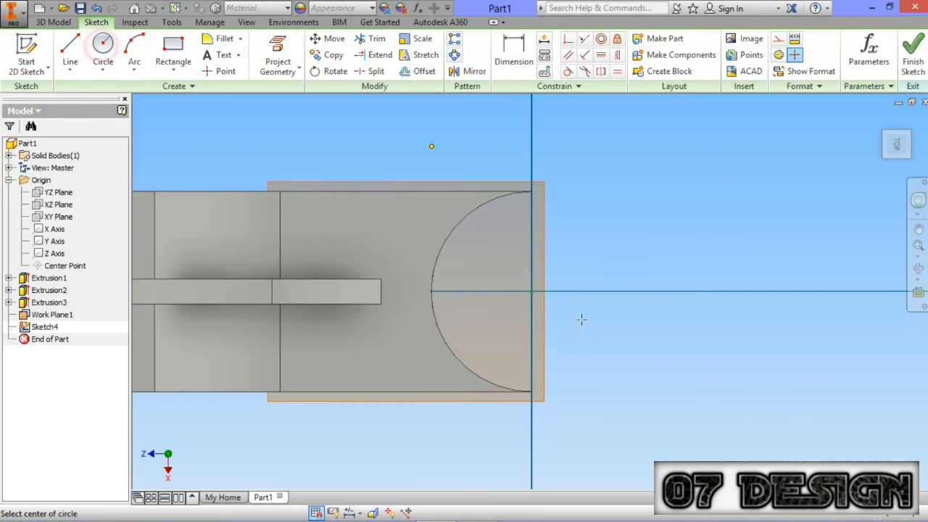
click(531, 291)
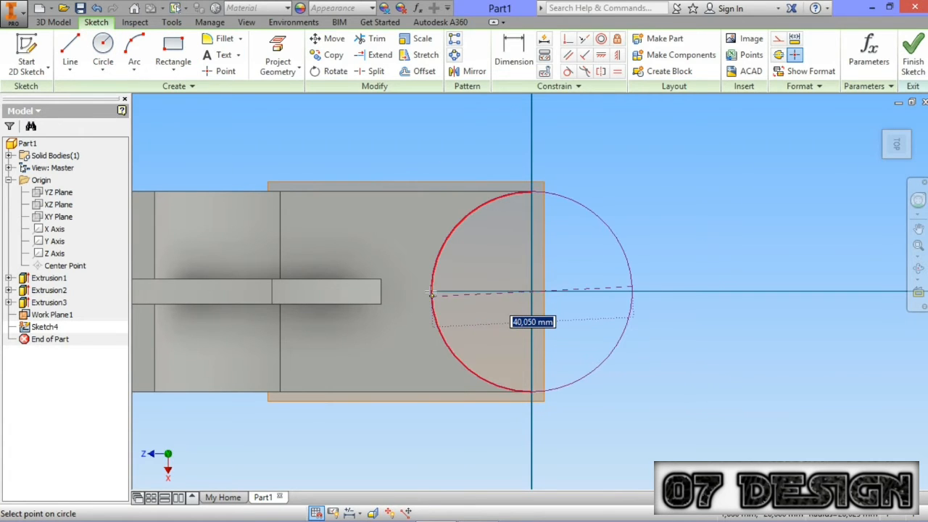
click(433, 292)
click(432, 292)
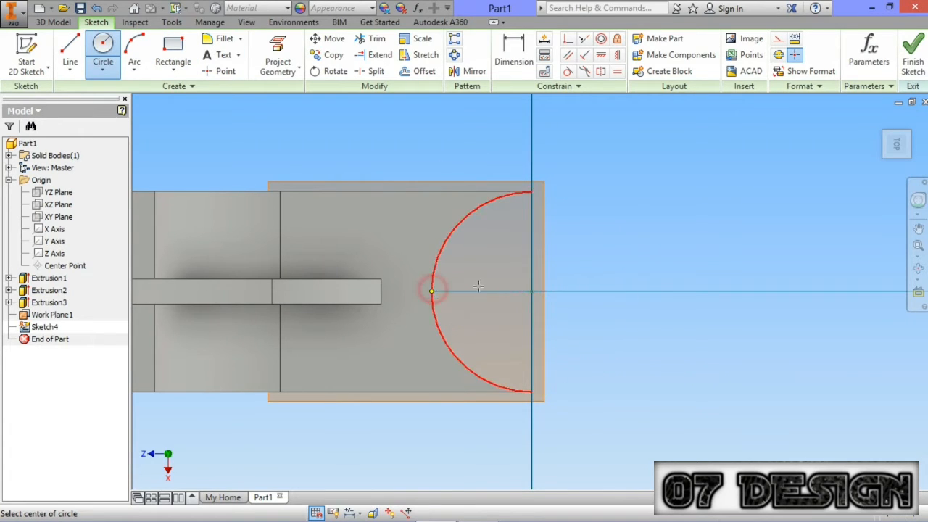
Step: Draw a concentric 15 mm diameter circle inside the larger circle and finish the sketch
click(531, 292)
text(1)
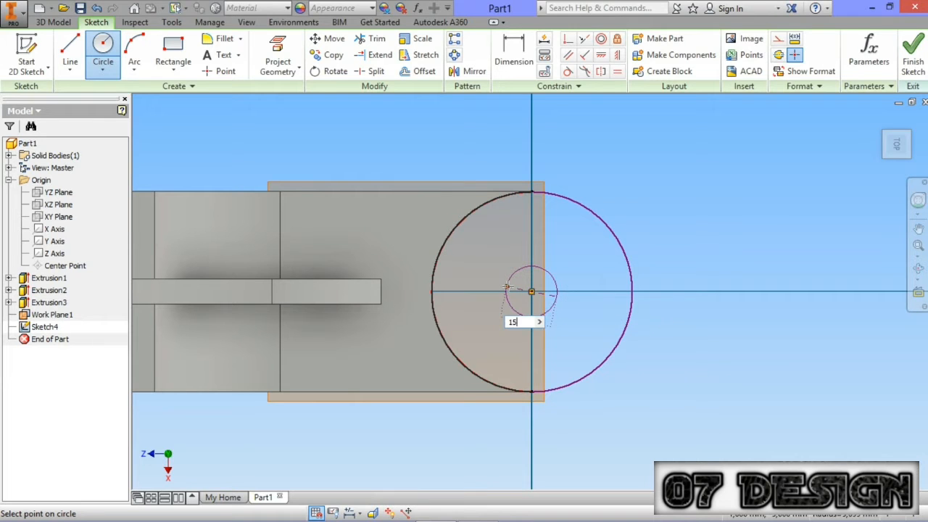
text(5)
key(Return)
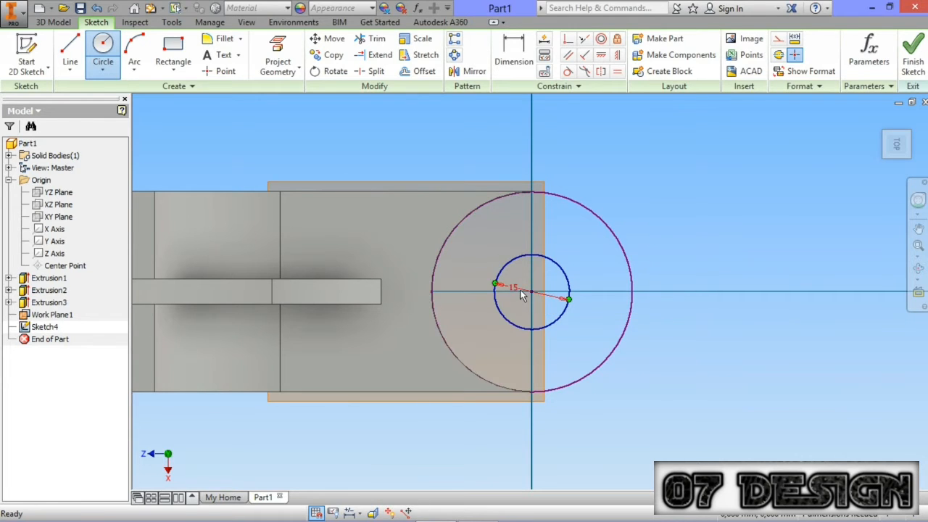
key(Escape)
click(913, 57)
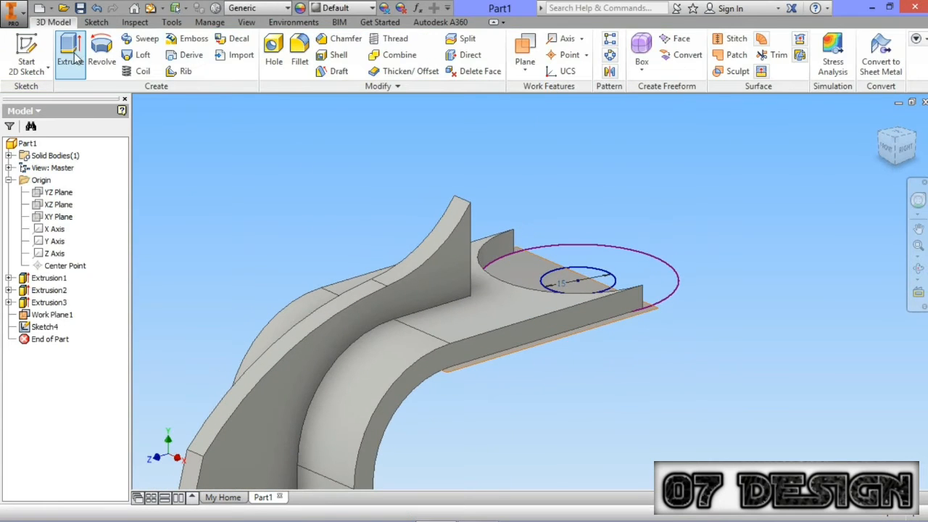
click(77, 61)
click(627, 256)
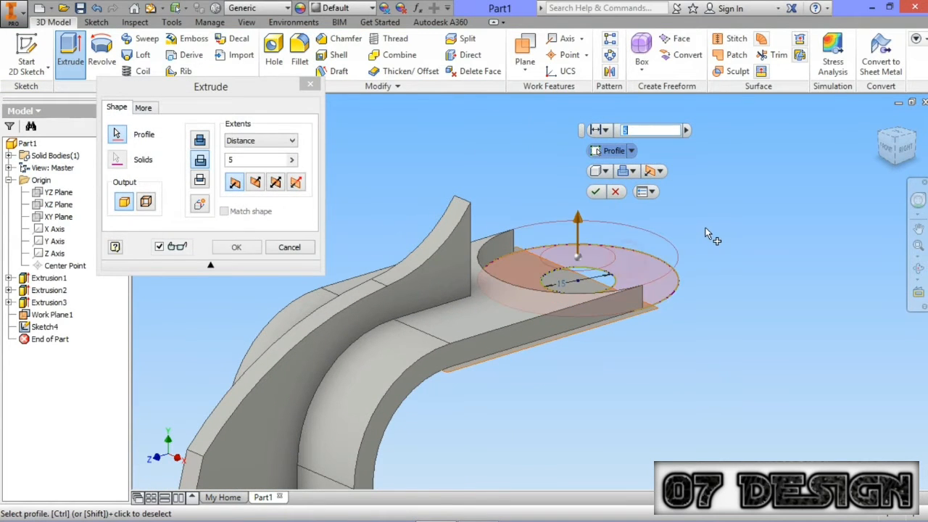
key(F2)
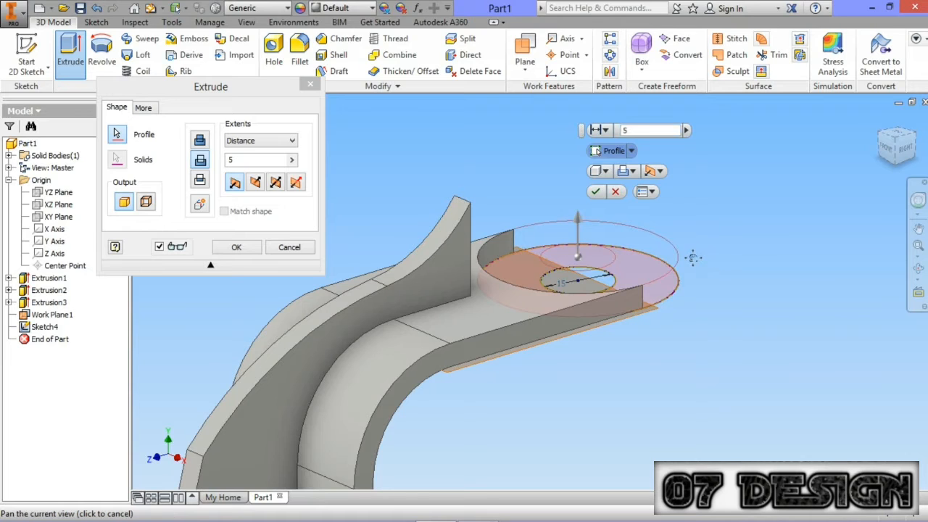
drag(694, 257, 684, 253)
key(Escape)
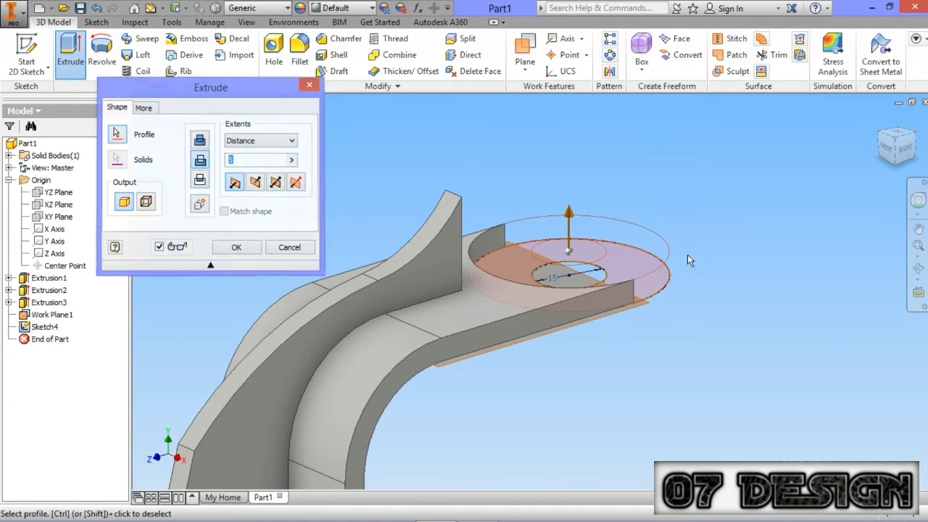
key(Escape)
Step: Delete both concentric circles from the work plane's sketch and finish it
click(747, 260)
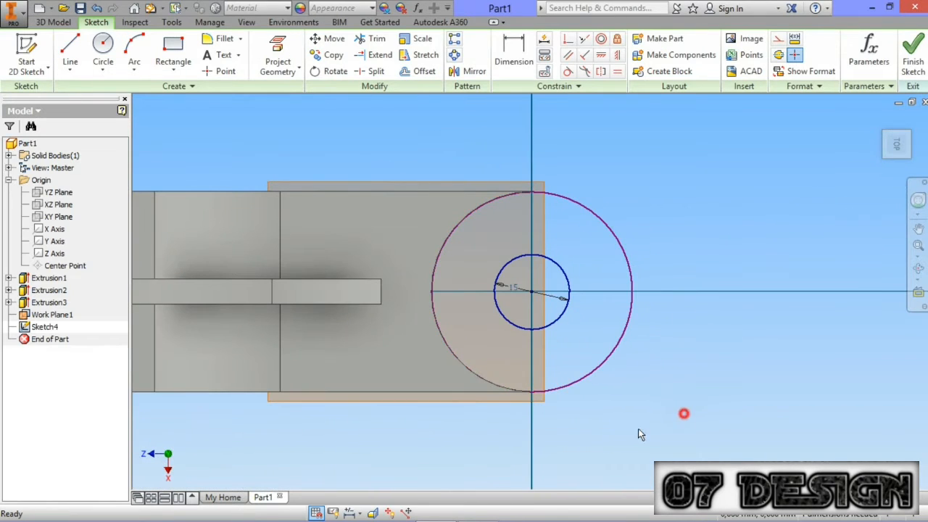
drag(684, 413, 355, 123)
key(Delete)
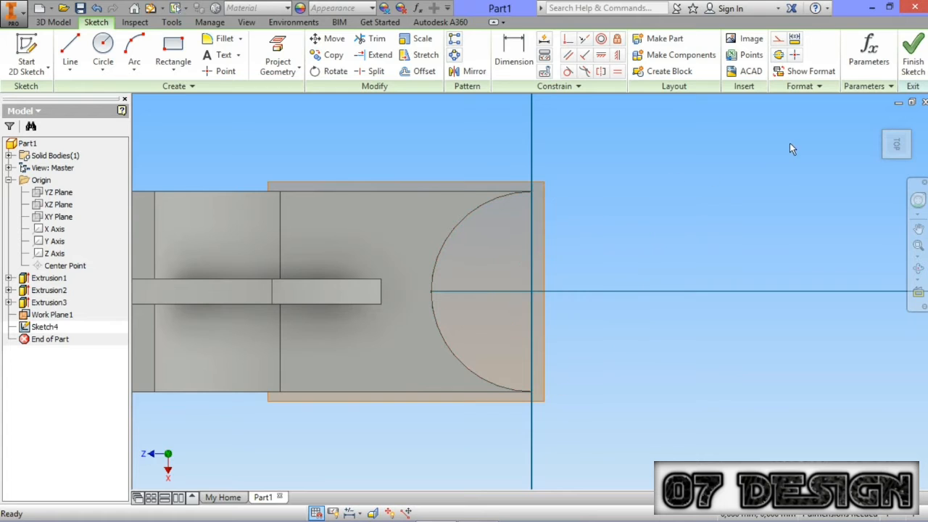
click(912, 67)
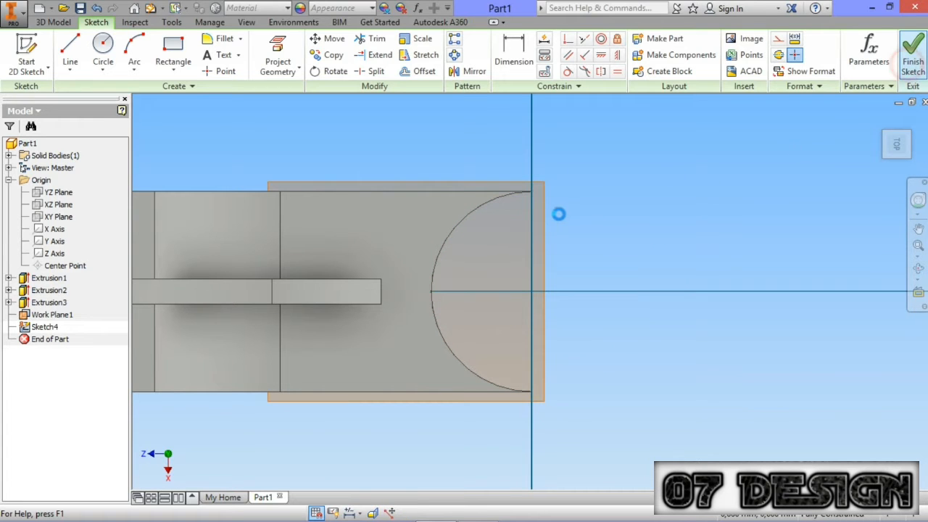
Step: Start a sketch on the flange's upper face and project the semicircular cutout edge into it
click(516, 293)
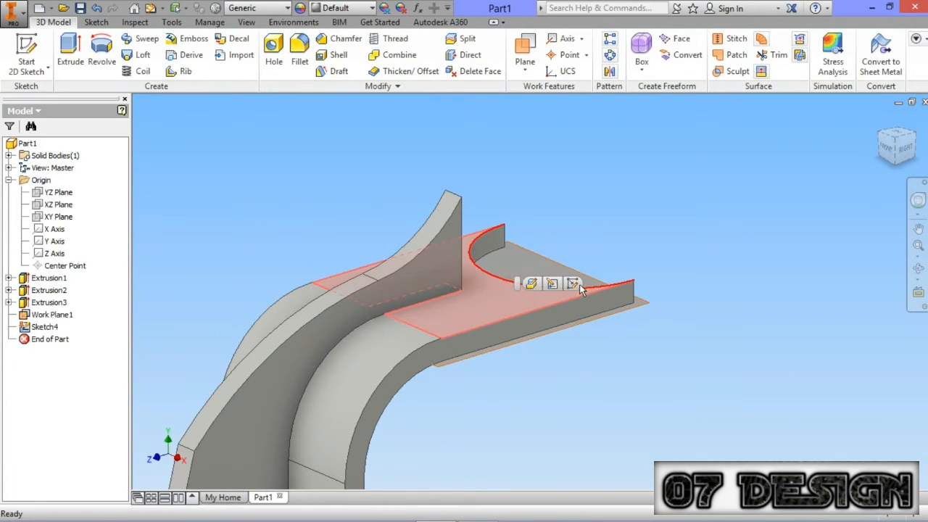
click(578, 284)
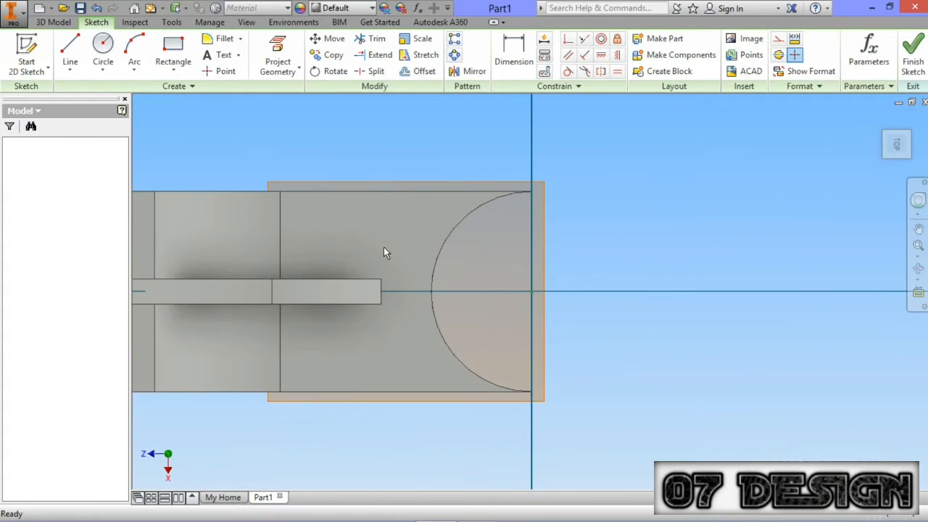
click(103, 52)
click(278, 54)
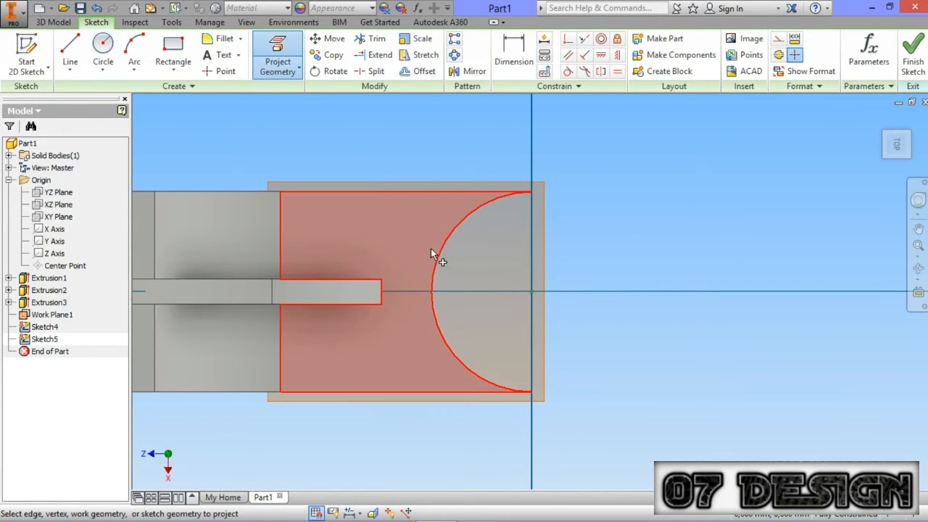
click(438, 263)
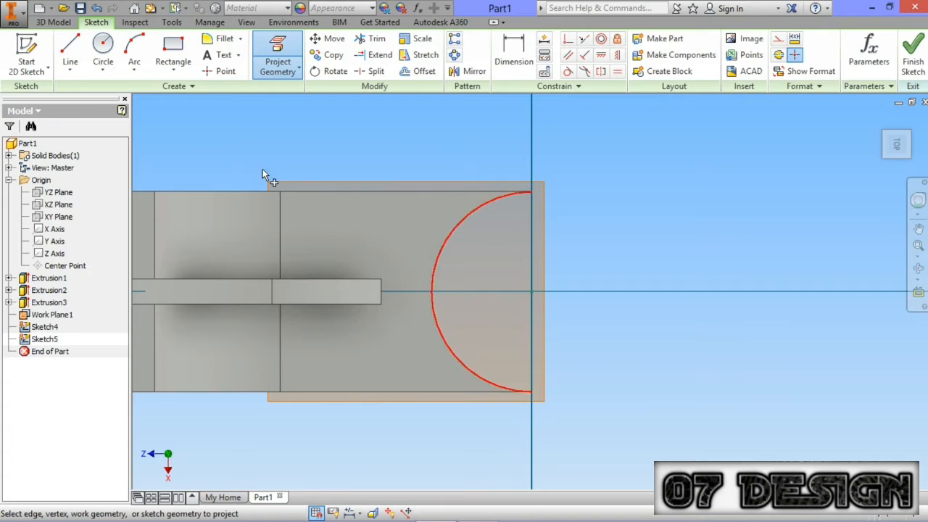
Step: Draw a rectangle about 18 by 5 mm from the rib's end face corner across the projected cutout arc
click(71, 49)
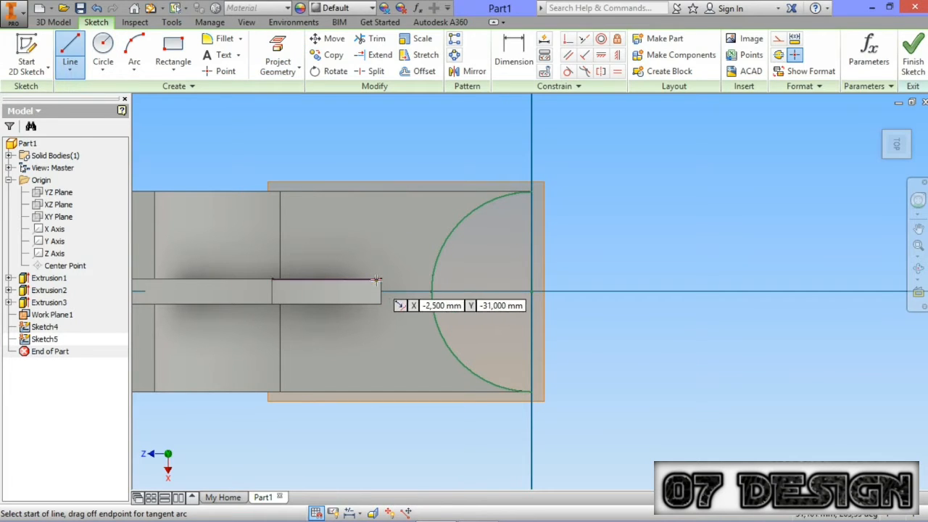
click(174, 54)
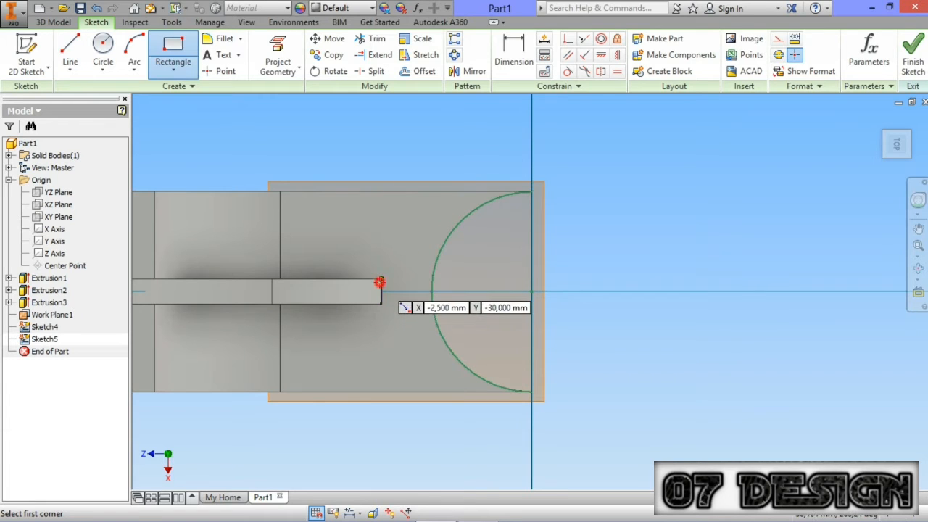
click(380, 282)
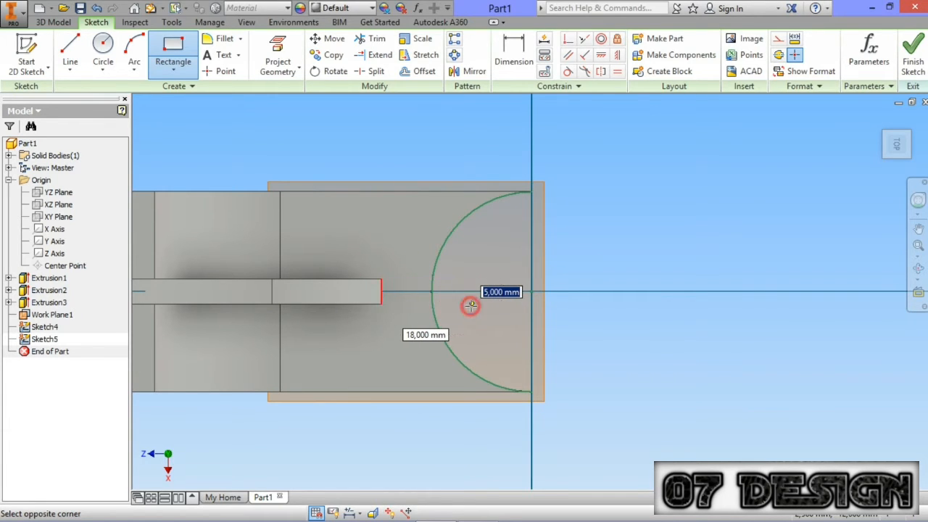
click(471, 306)
key(Escape)
Step: Trim the rectangle's two long sides beyond the projected cutout arc and finish the sketch
scroll(439, 304, up, 3)
click(377, 38)
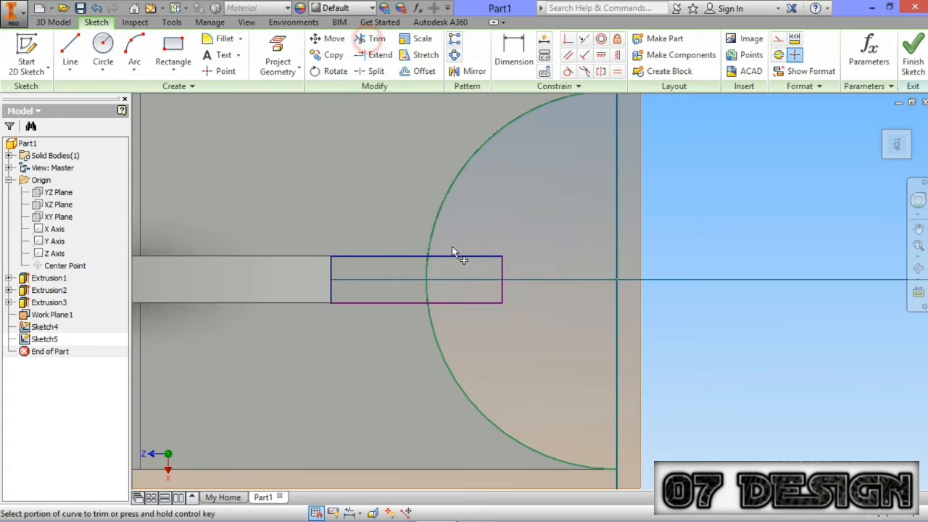
click(448, 257)
click(456, 303)
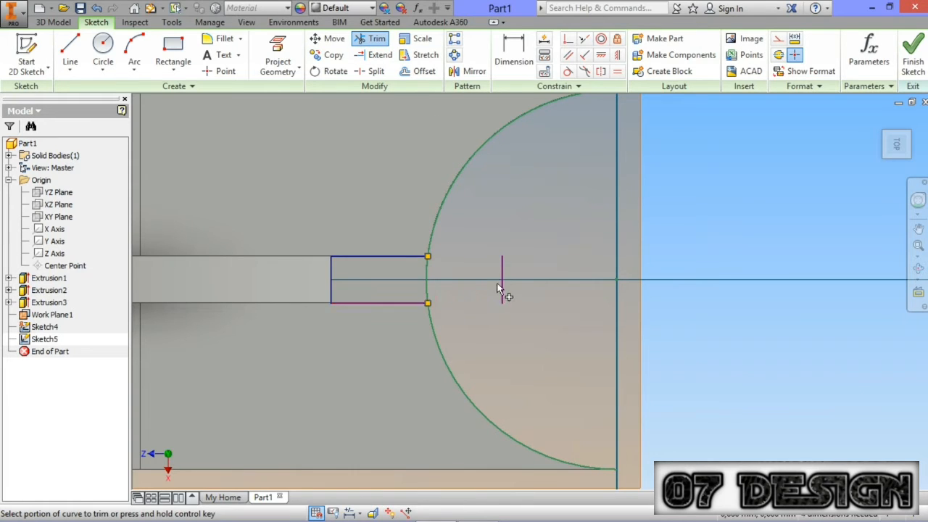
key(Escape)
middle_drag(460, 276, 478, 253)
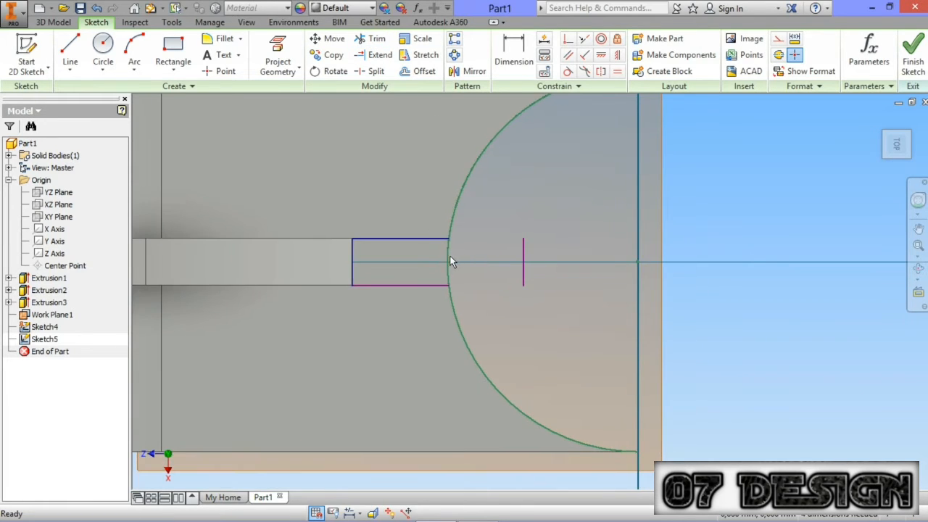
click(912, 54)
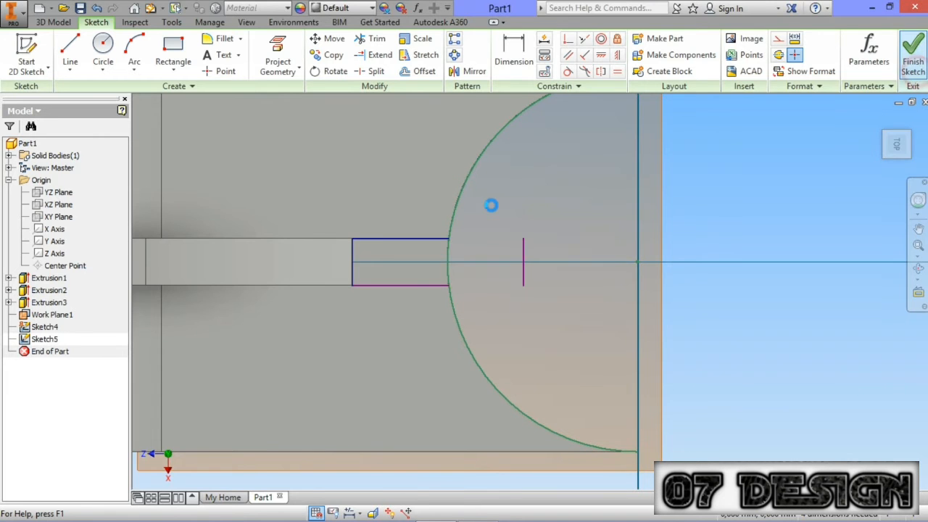
Step: Extrude the closed profile between the rib end and the cutout arc upward by 20 mm
key(e)
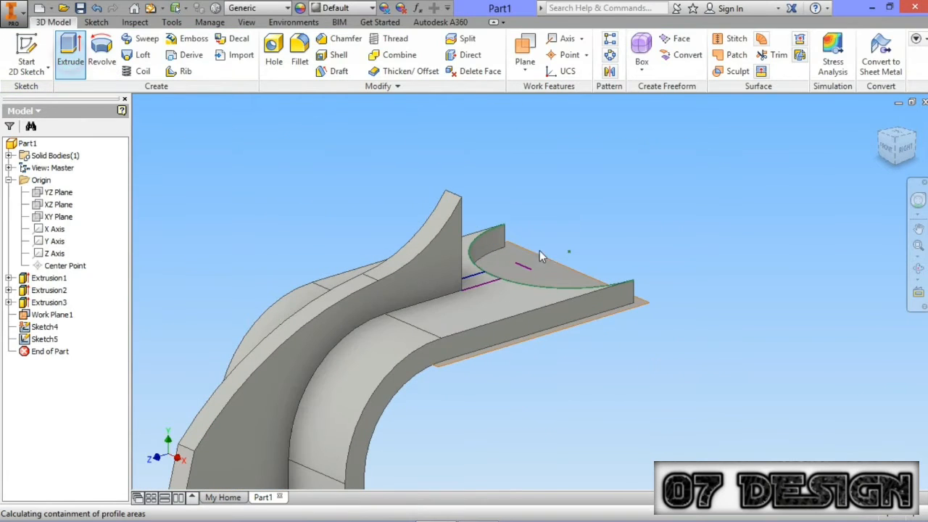
scroll(515, 257, up, 4)
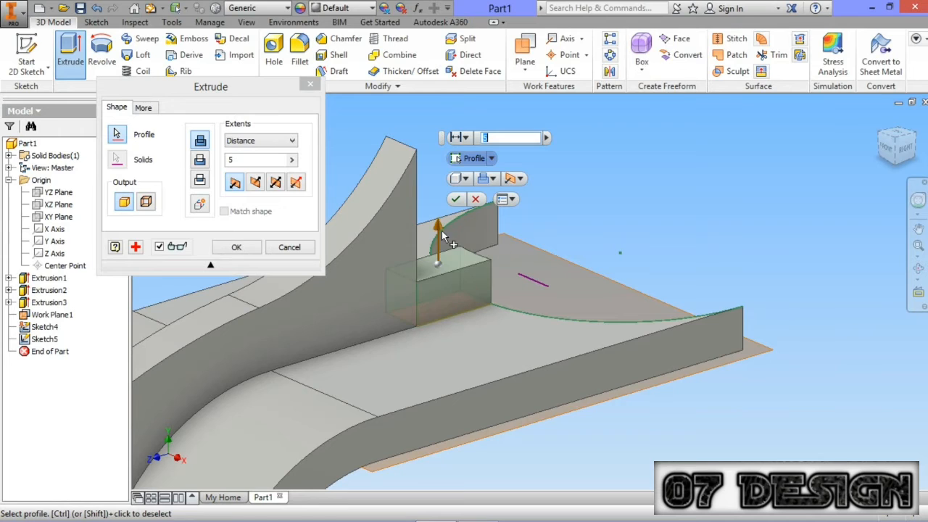
click(266, 159)
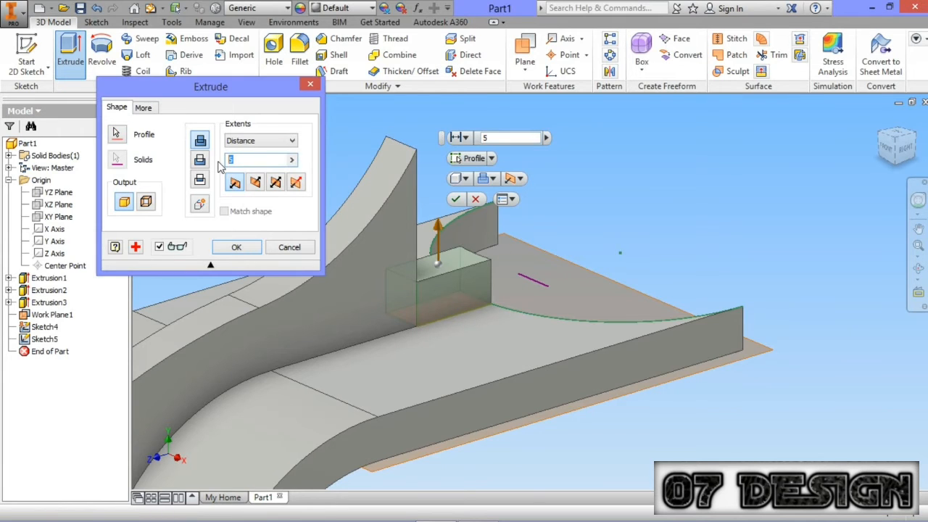
text(20)
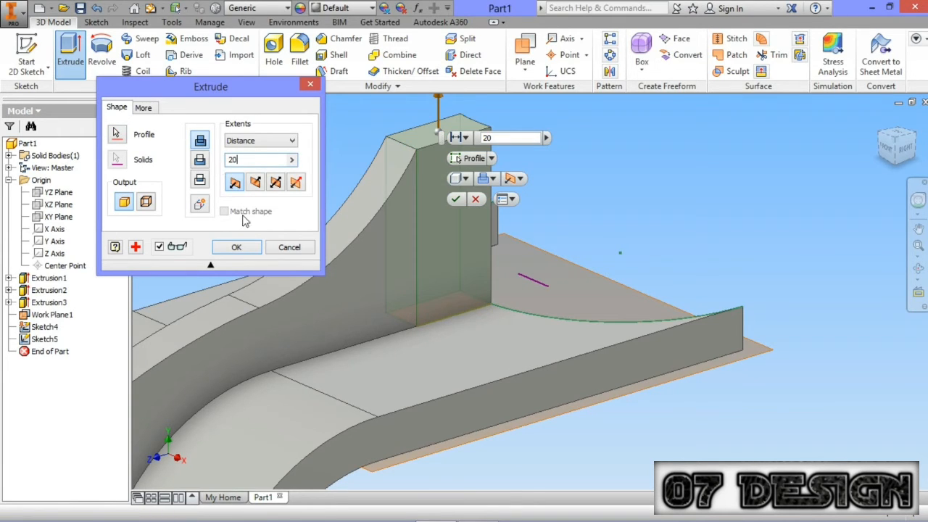
click(239, 247)
Step: Start a sketch on the rib extension's top face and draw a circle centred on the cutout, reaching its arc
scroll(643, 222, up, 3)
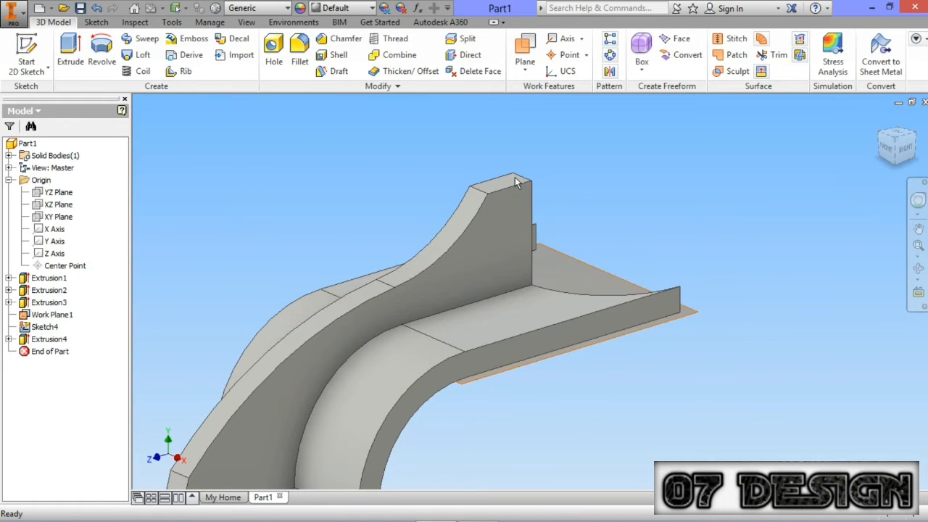
click(569, 170)
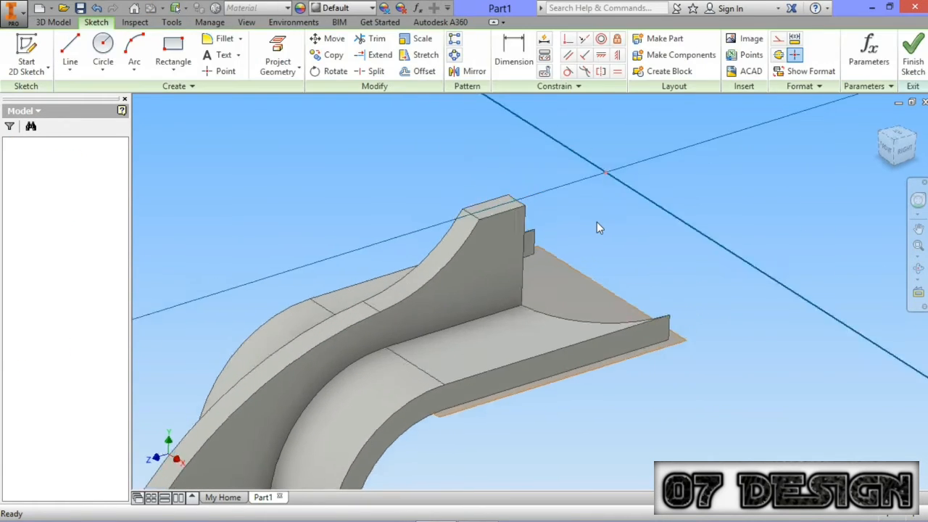
click(103, 45)
click(531, 293)
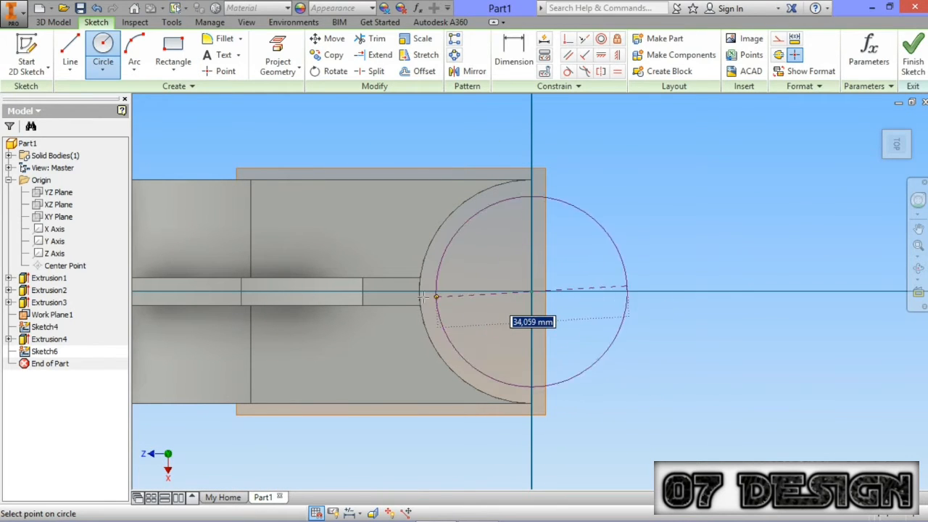
click(420, 291)
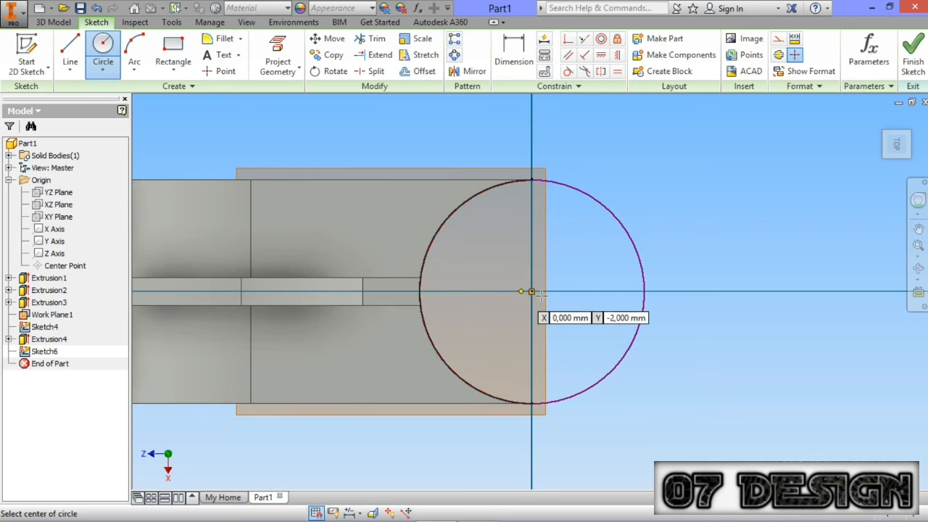
Step: Draw a concentric 15 mm diameter circle inside the larger circle on the rib-top sketch and finish the sketch
click(509, 291)
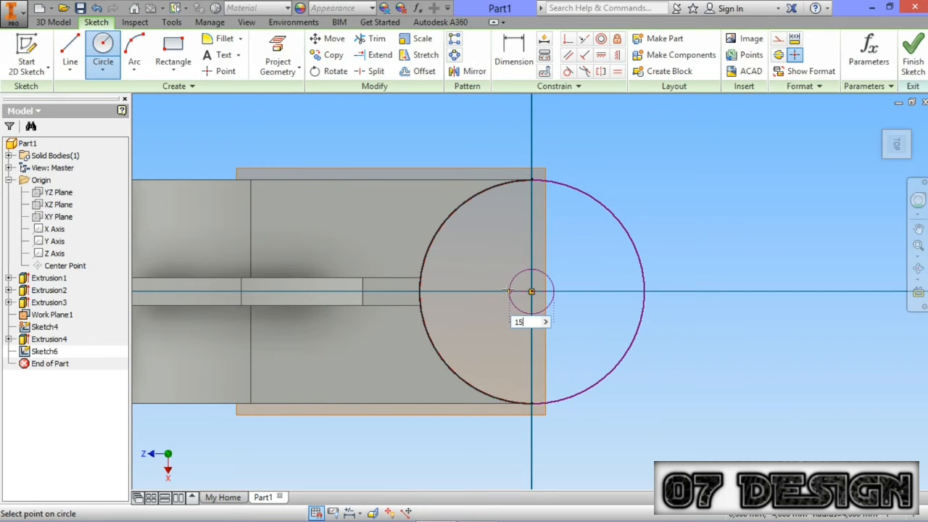
text(15)
key(Return)
click(913, 64)
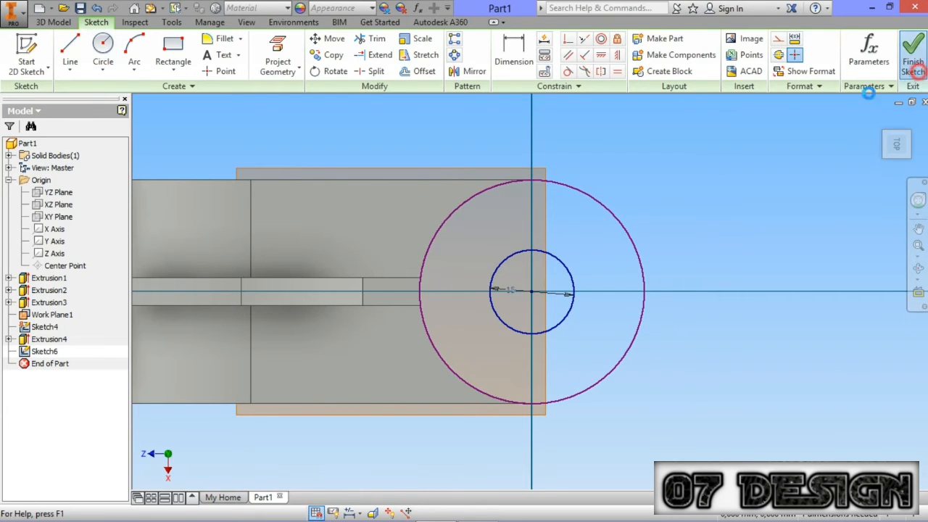
Step: Extrude the ring between the two circles 25 mm downward, joined to the bracket as a hollow boss
key(e)
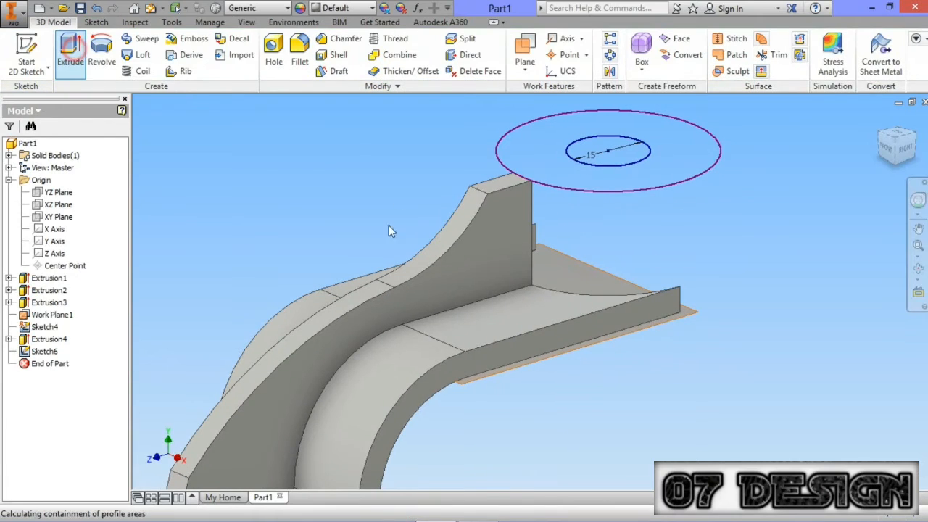
click(534, 172)
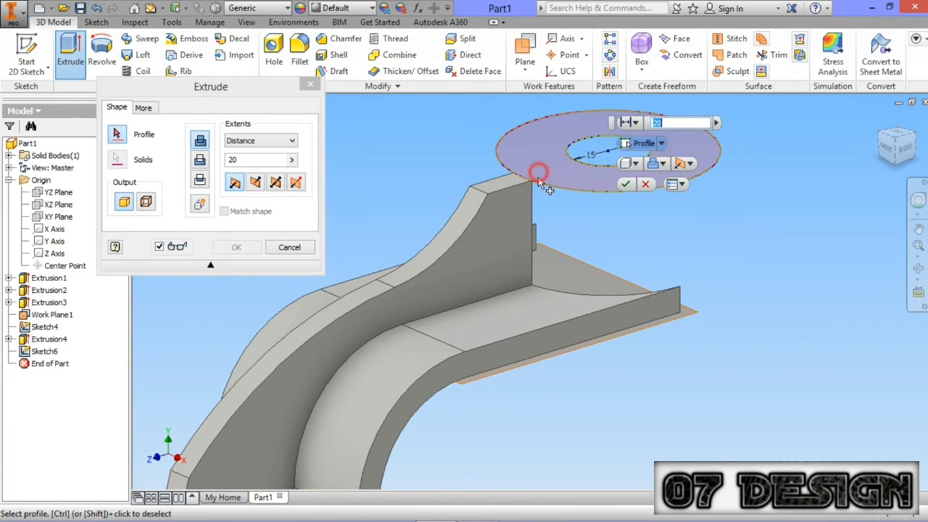
click(258, 183)
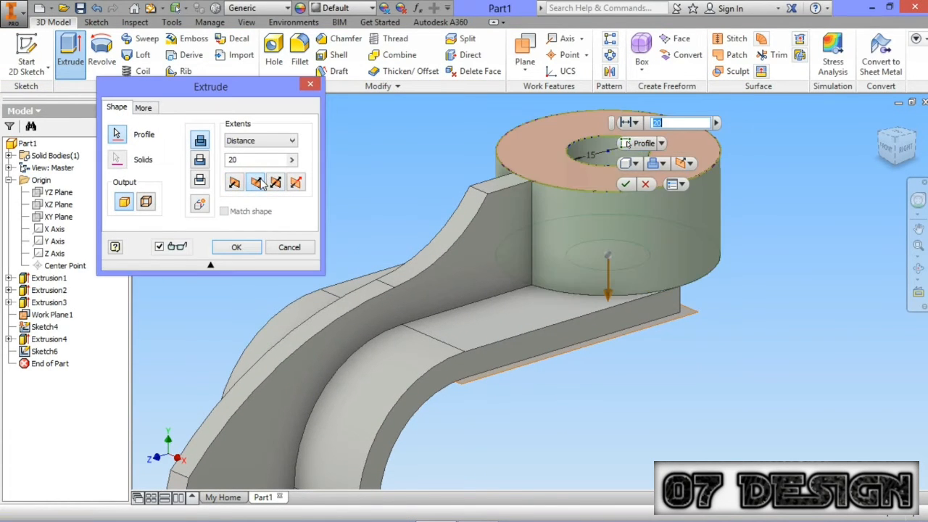
drag(240, 159, 223, 161)
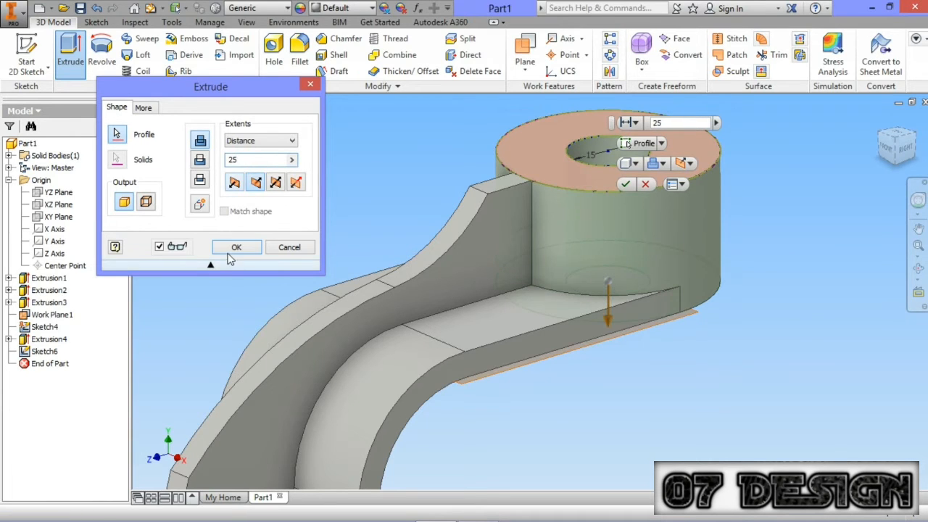
click(228, 253)
Step: Hide the work plane beneath the upper flange
scroll(763, 222, up, 3)
middle_drag(786, 255, 773, 206)
scroll(776, 254, up, 3)
middle_drag(780, 319, 767, 308)
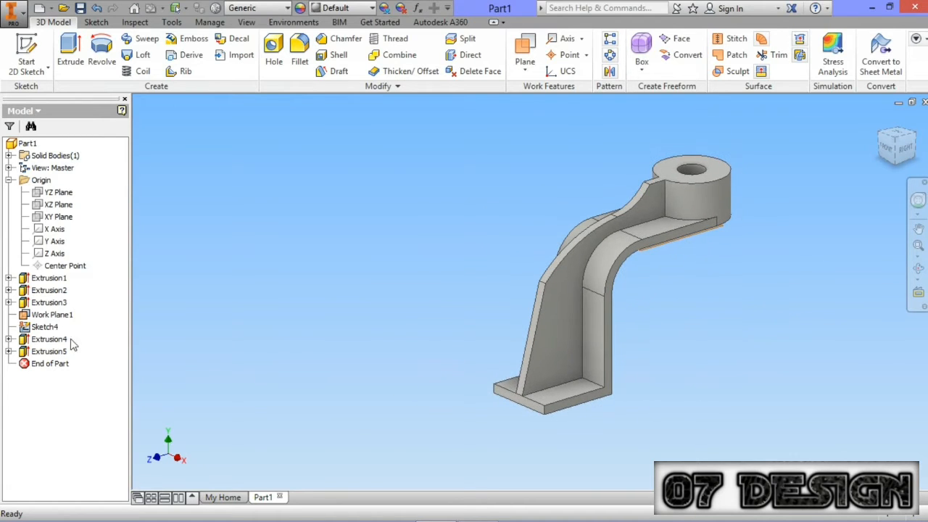
right_click(40, 314)
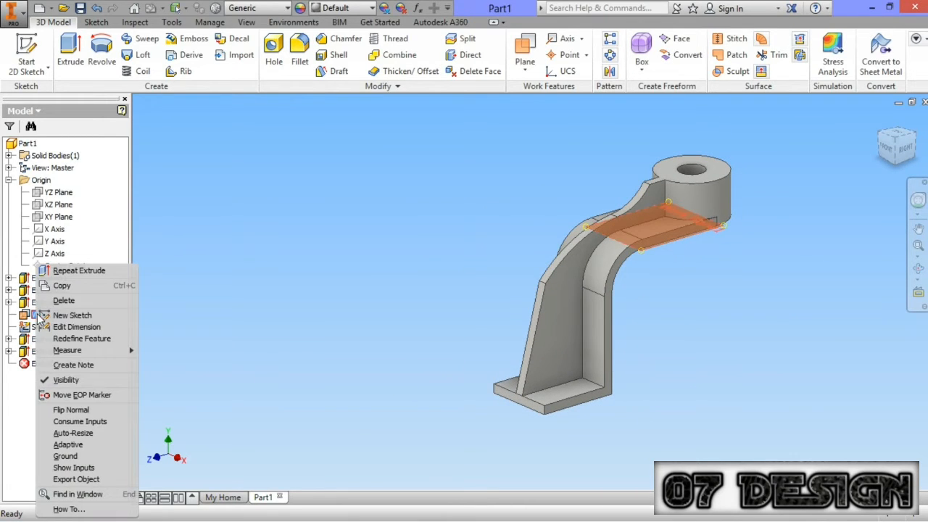
click(65, 380)
middle_drag(698, 423, 682, 423)
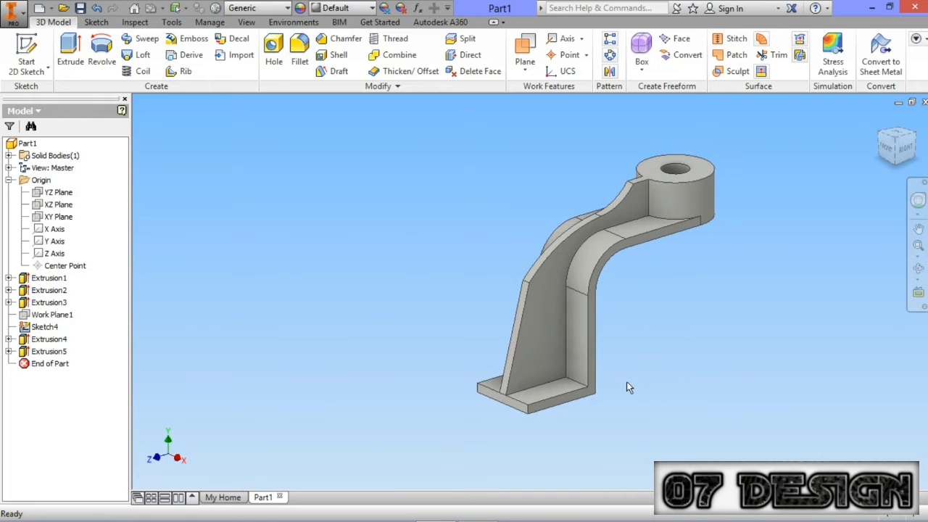
Step: Start a sketch on the base foot's upper face and project its outer edges on both sides of the rib
scroll(628, 387, down, 4)
scroll(588, 394, up, 3)
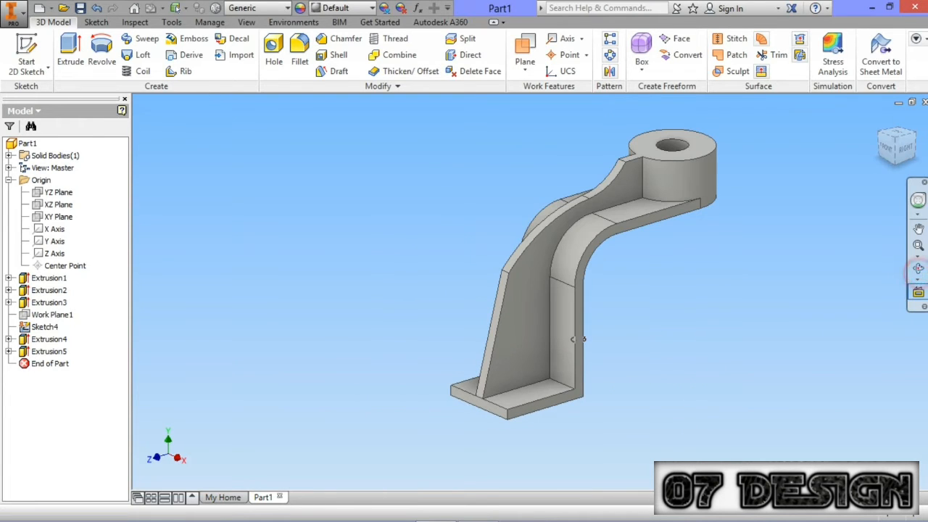
shift+middle_drag(578, 339, 560, 384)
click(573, 410)
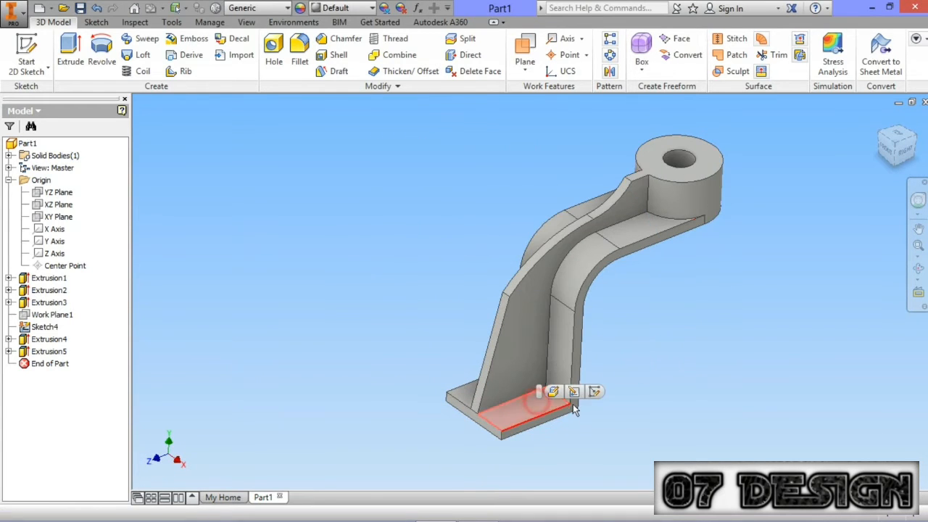
click(593, 392)
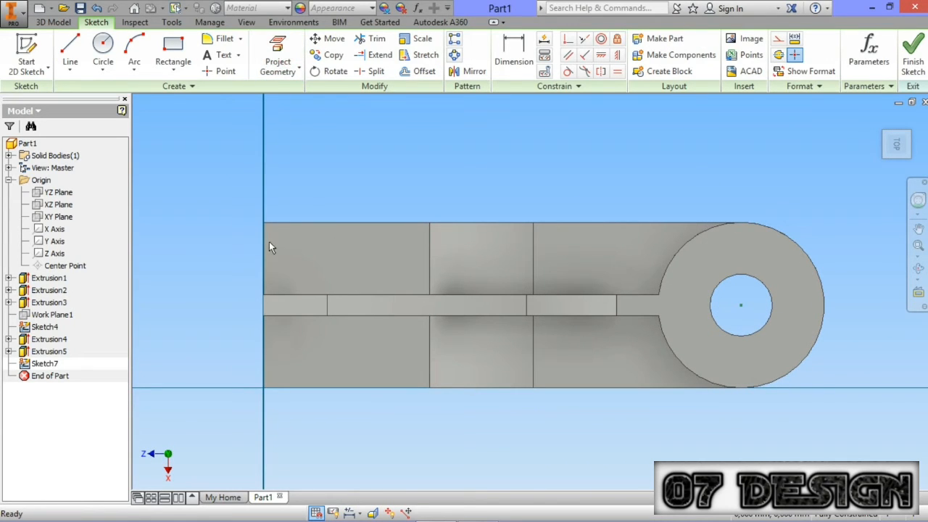
click(277, 55)
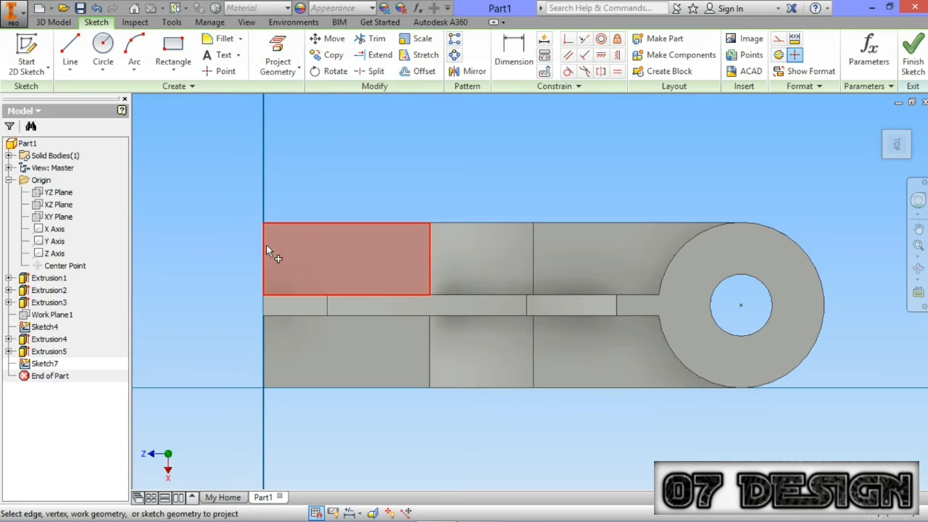
click(279, 225)
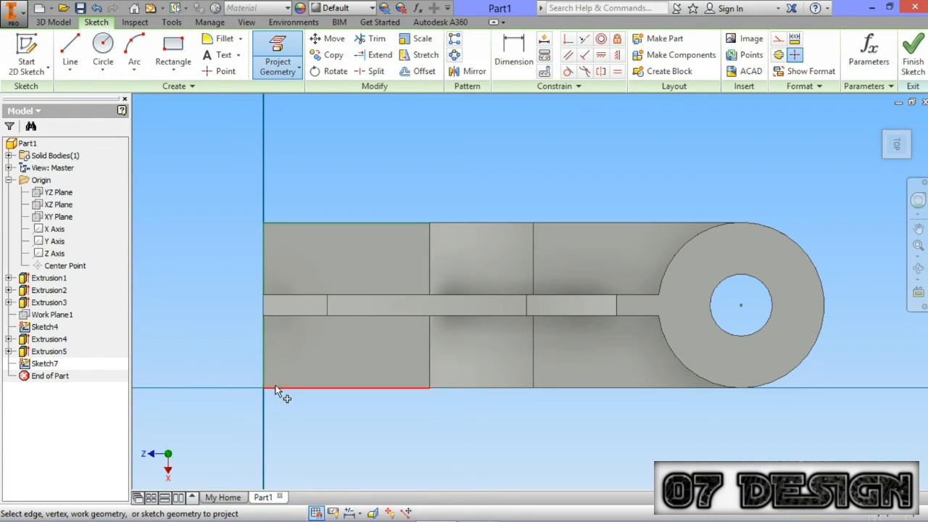
scroll(282, 398, up, 3)
key(Escape)
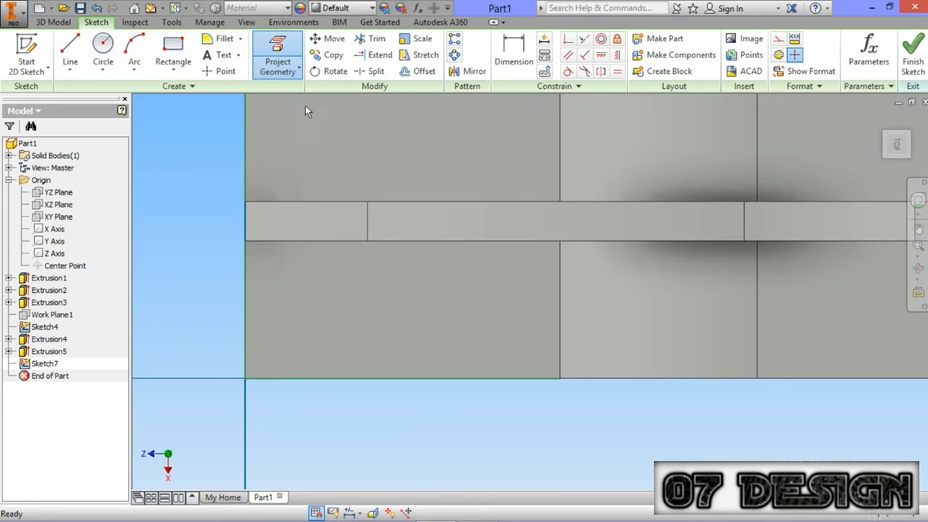
Step: Offset the projected foot edges on one side of the rib inward by 8 mm
click(404, 72)
click(245, 148)
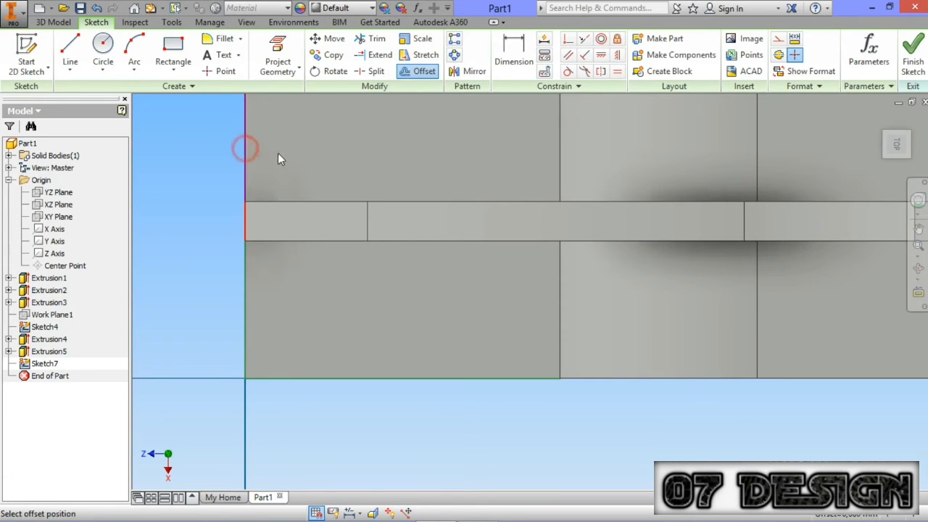
middle_drag(306, 155, 316, 187)
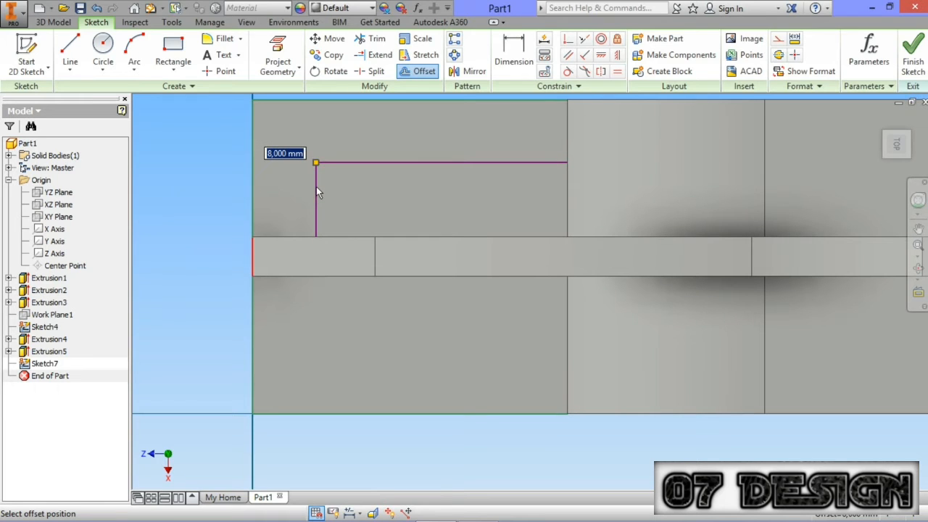
text(8)
key(Return)
Step: Offset the projected foot edges on the other side of the rib inward by 8 mm and finish the sketch
click(254, 325)
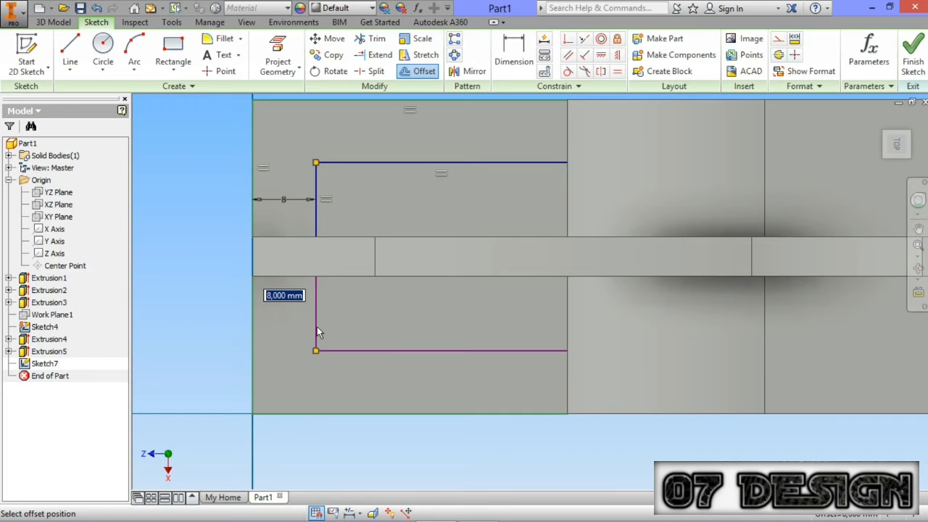
click(317, 327)
middle_drag(409, 303, 419, 309)
key(Escape)
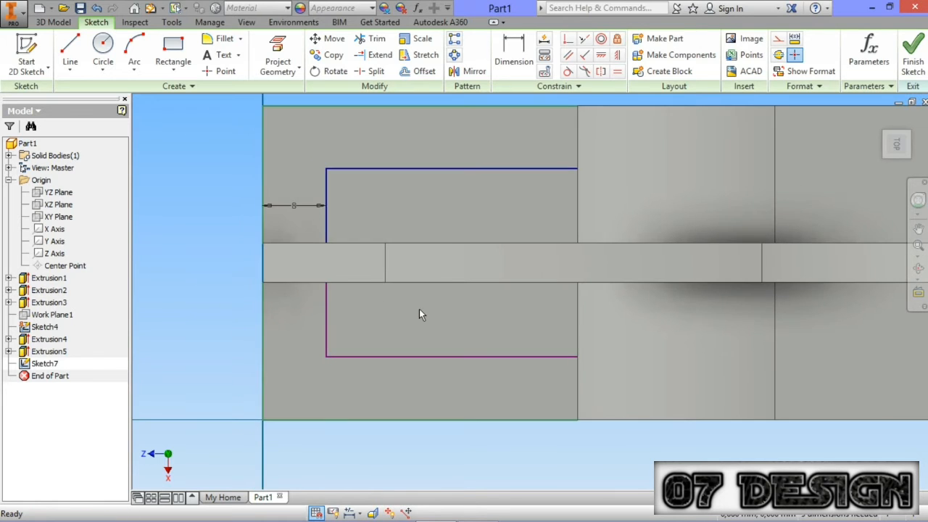
scroll(419, 309, up, 3)
click(913, 61)
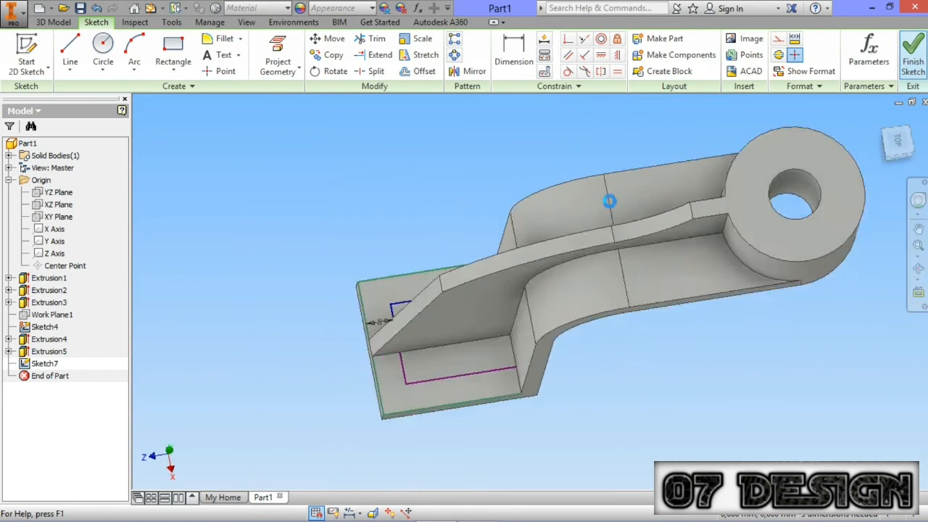
Step: Reopen the base foot sketch and delete the two offset lines running parallel to the rib
scroll(493, 424, down, 3)
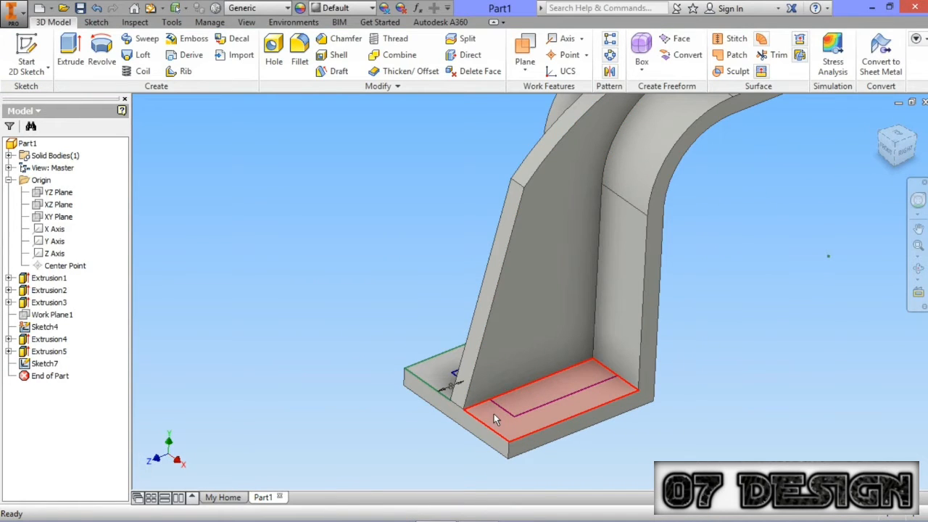
scroll(494, 413, down, 2)
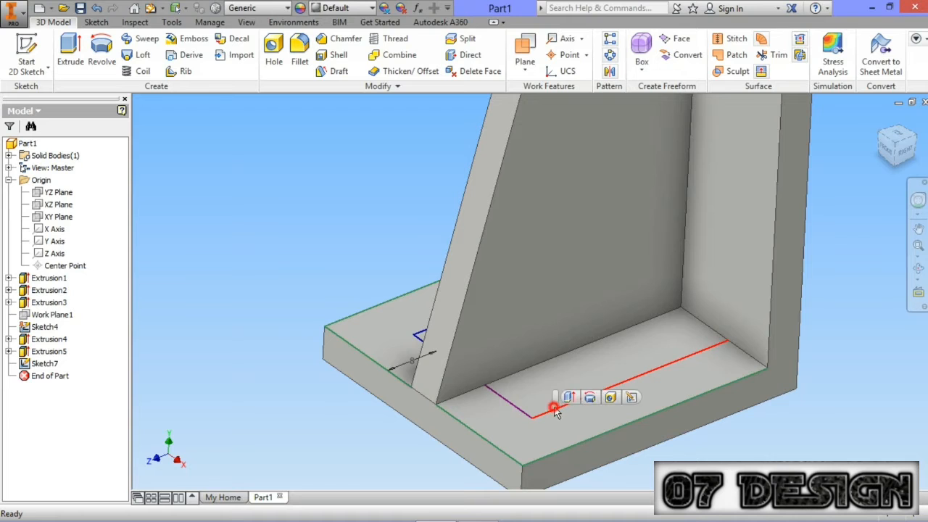
click(633, 395)
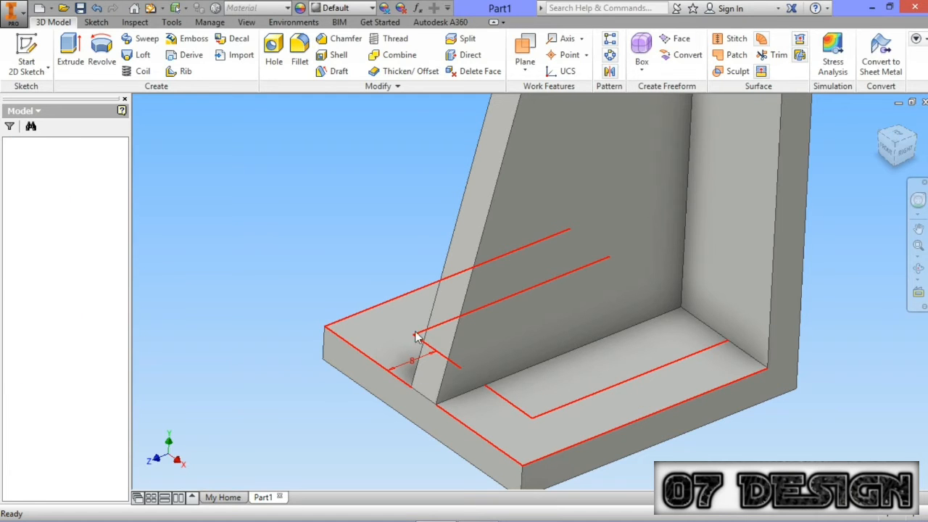
double_click(414, 336)
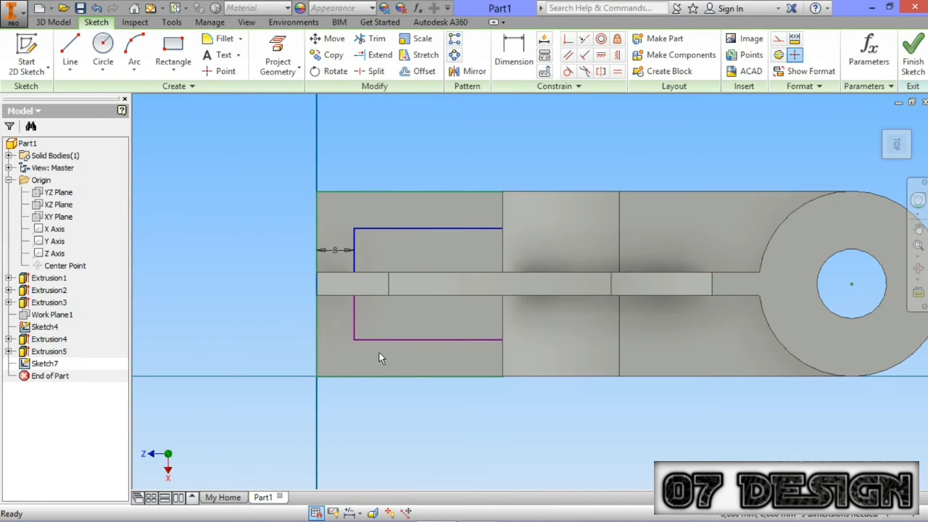
click(384, 341)
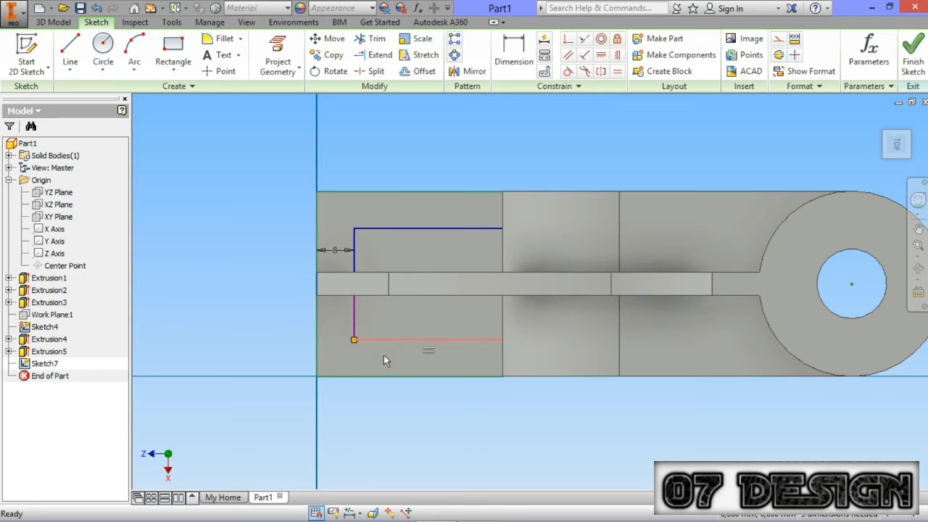
click(401, 229)
scroll(368, 247, up, 3)
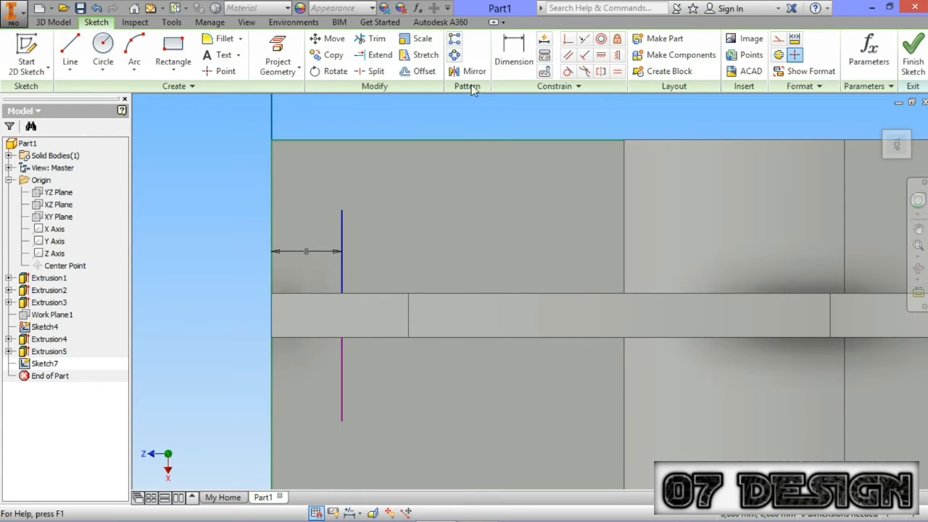
Step: Dimension the undimensioned short offset line from the foot's end edge and set the distance to 20 mm
click(513, 54)
click(342, 386)
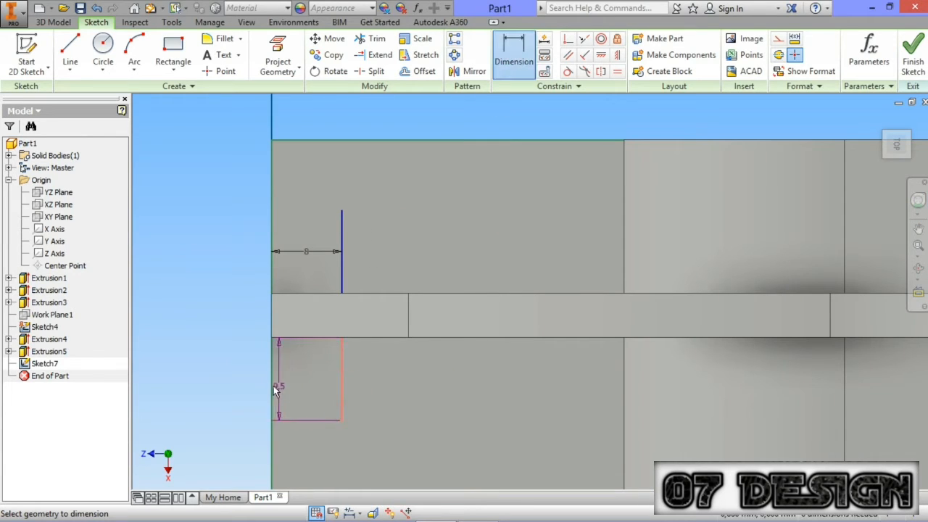
click(272, 386)
click(300, 410)
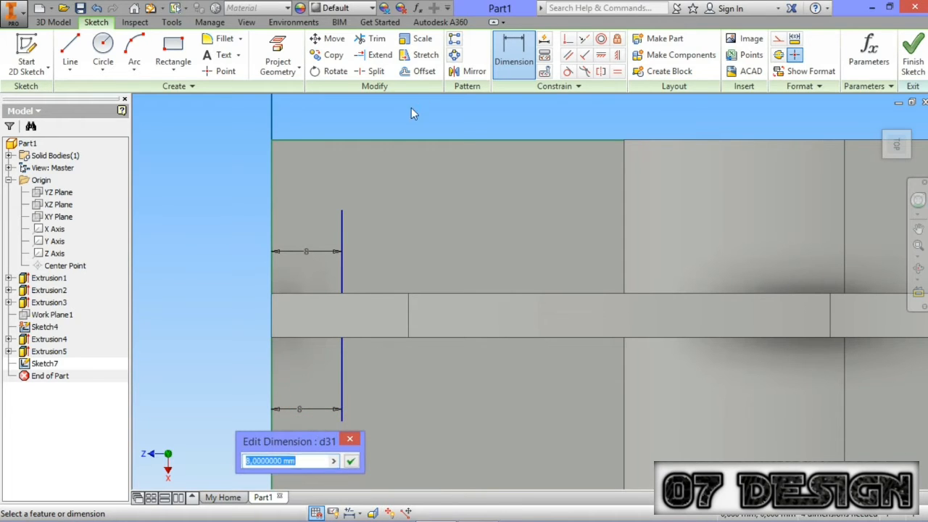
key(Return)
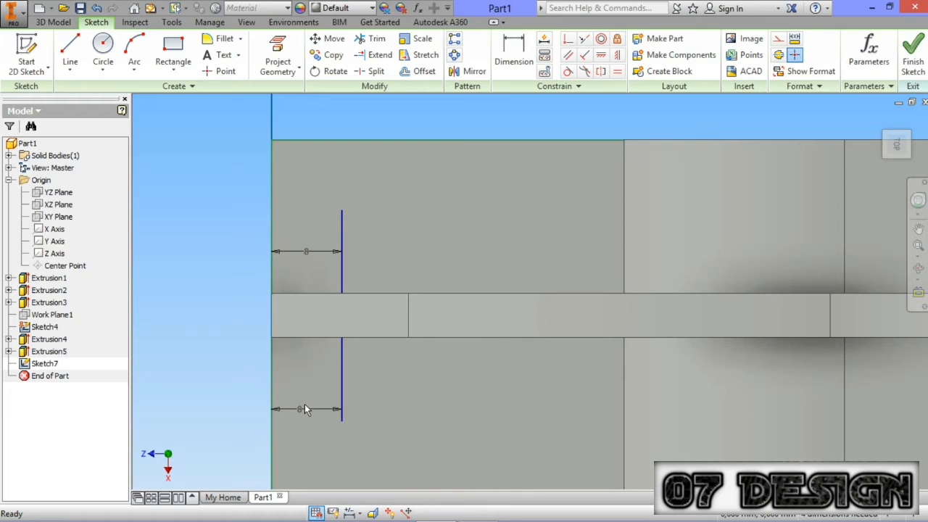
click(305, 414)
double_click(302, 411)
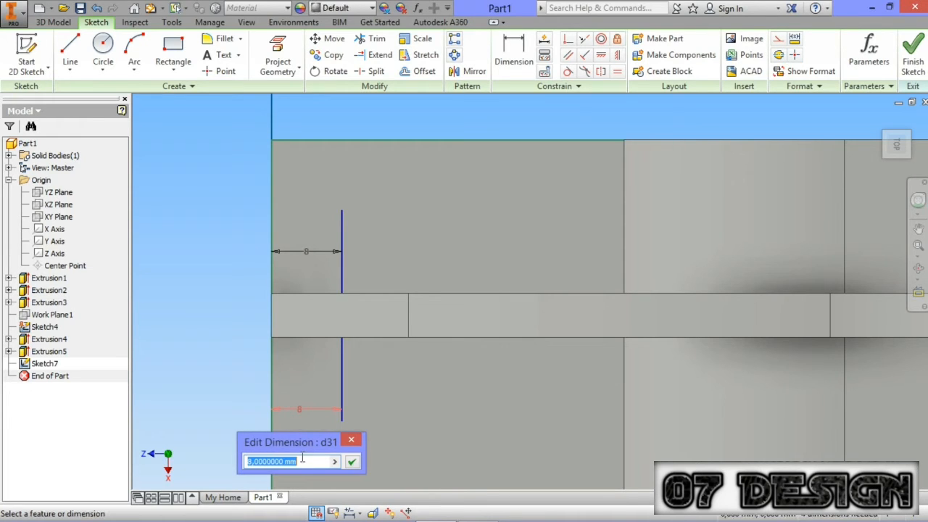
text(20)
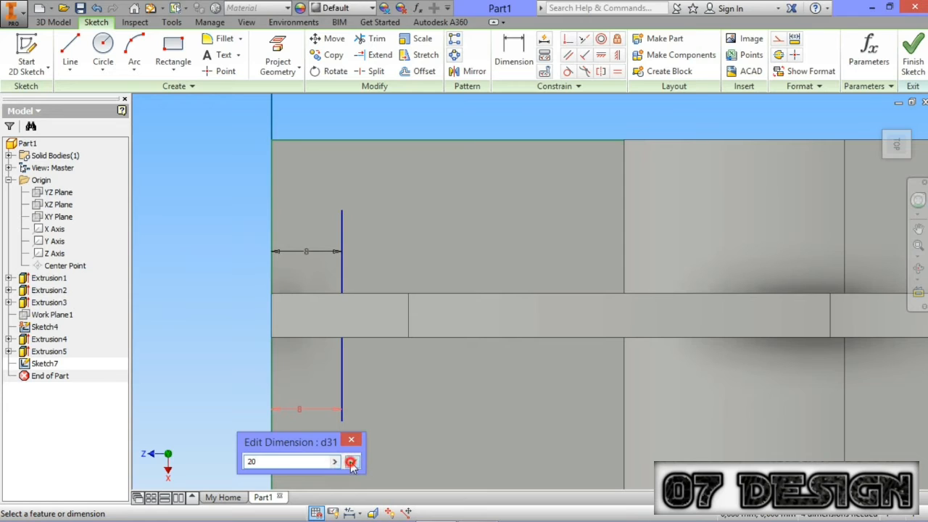
click(352, 463)
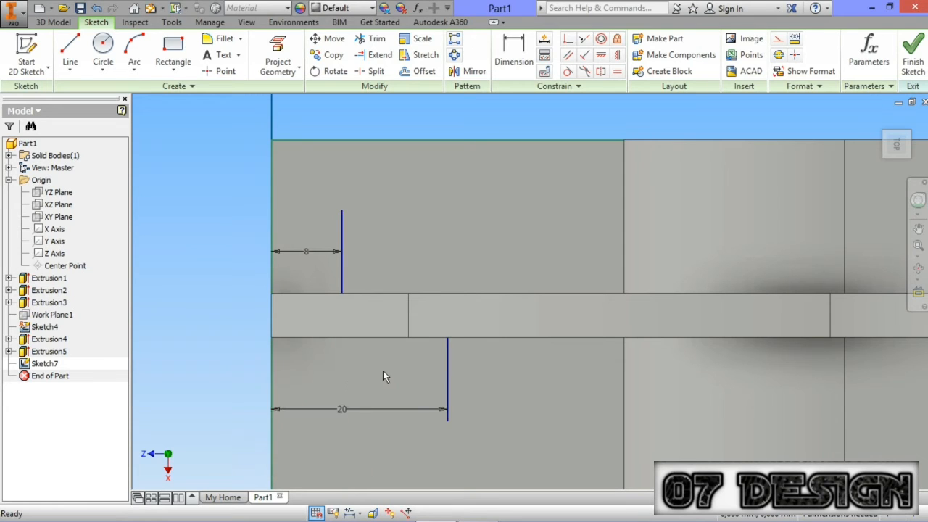
Step: Set the 8 mm distance of the other short offset line to 20 mm and finish the sketch
click(307, 257)
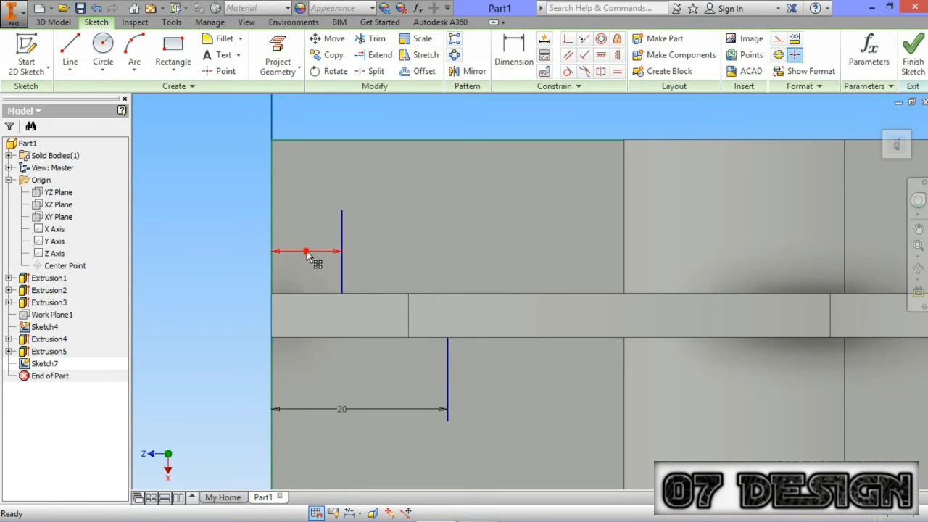
double_click(307, 253)
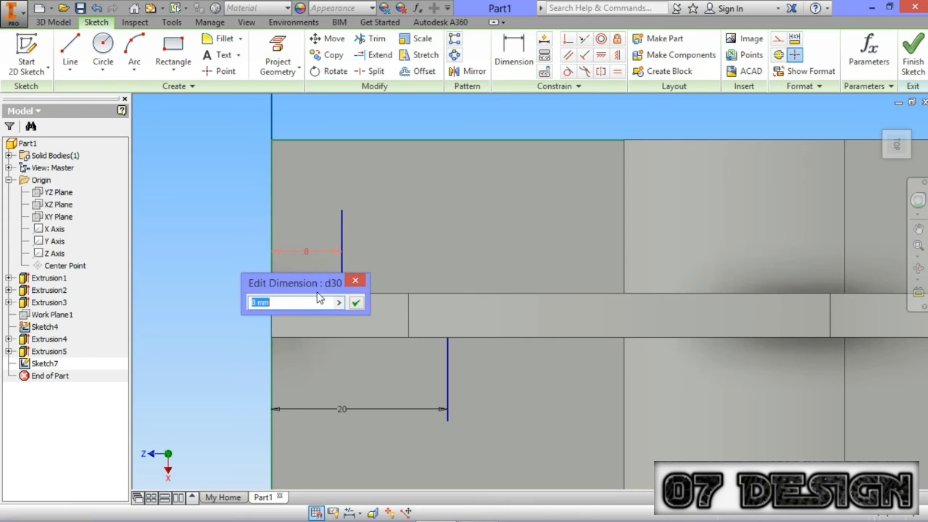
text(20)
click(355, 305)
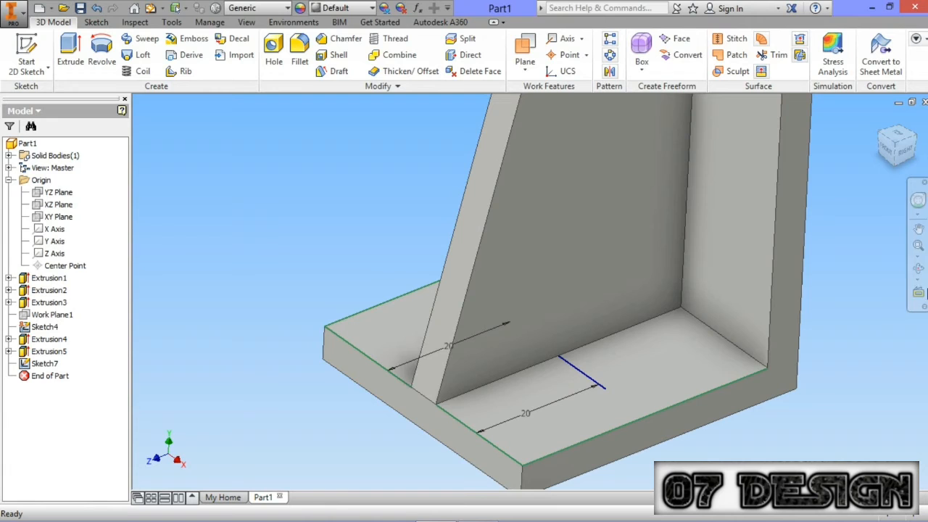
Step: Create two 7 mm diameter, 8 mm deep simple holes with flat drill points at the outer ends of the foot's sketch lines
click(920, 272)
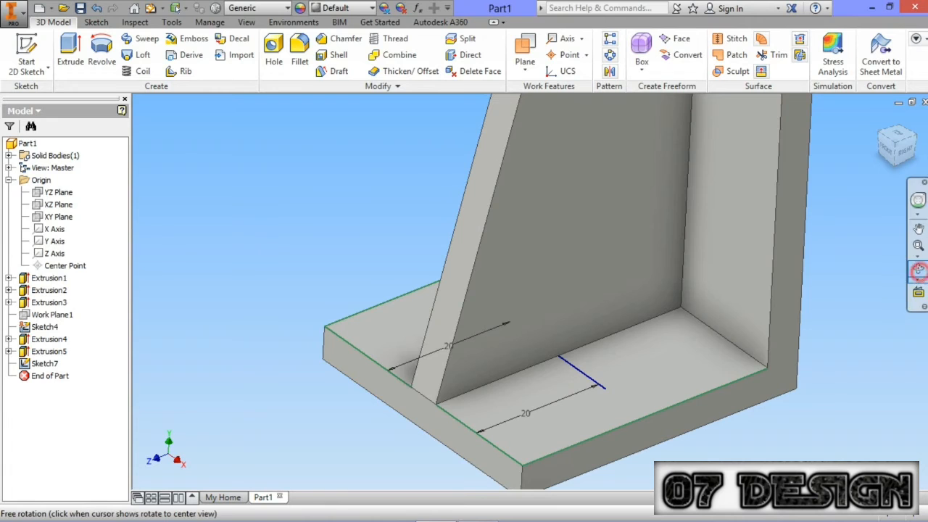
scroll(633, 290, up, 2)
drag(704, 329, 708, 331)
drag(622, 330, 648, 364)
key(Escape)
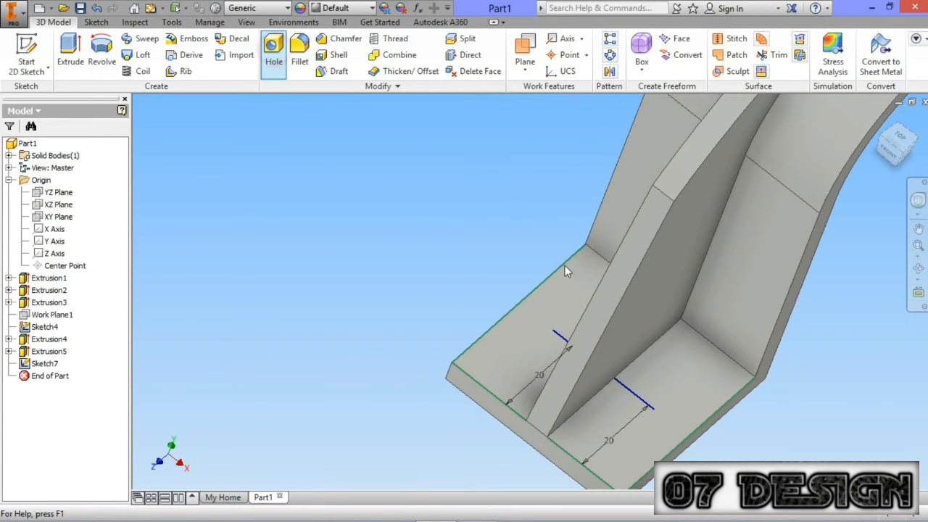
click(276, 44)
click(655, 407)
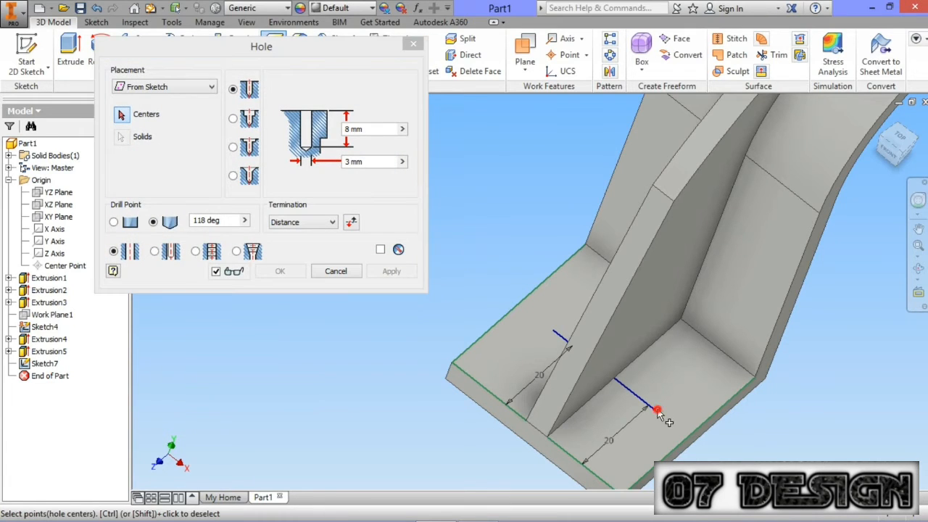
click(554, 332)
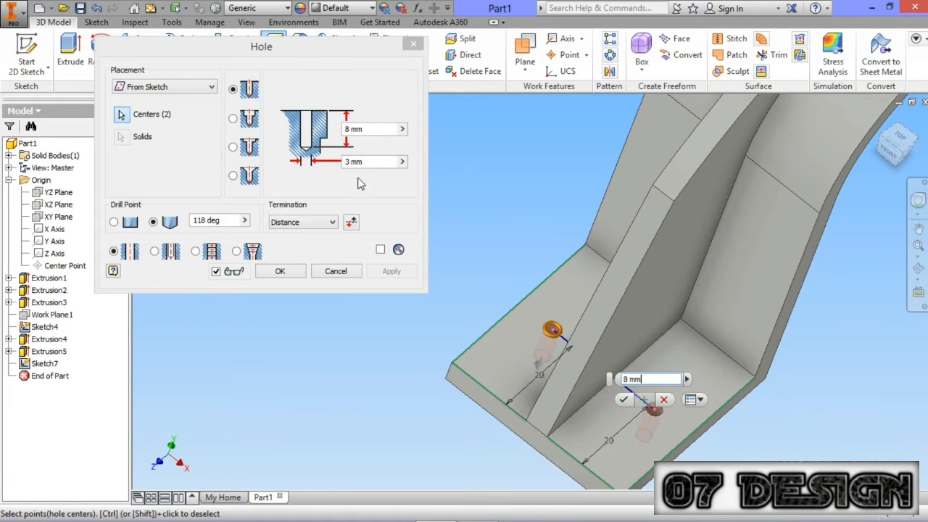
click(365, 164)
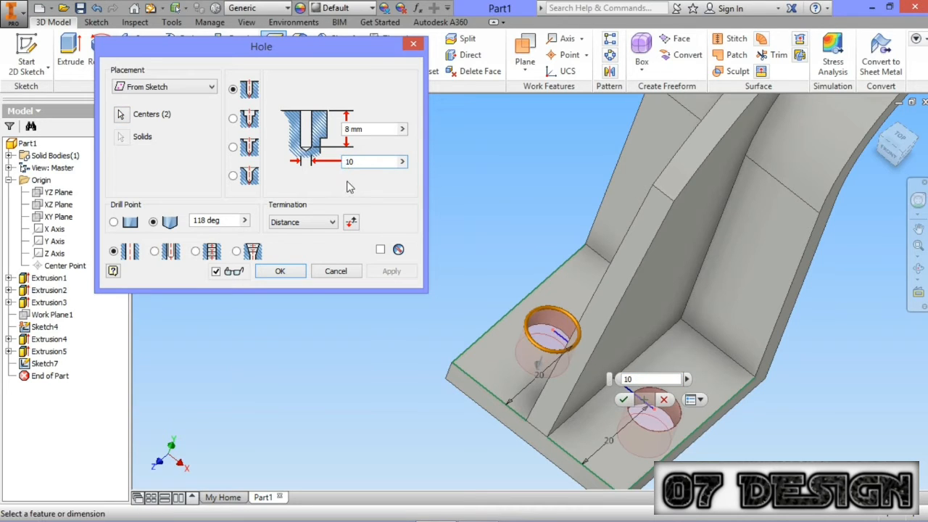
click(376, 158)
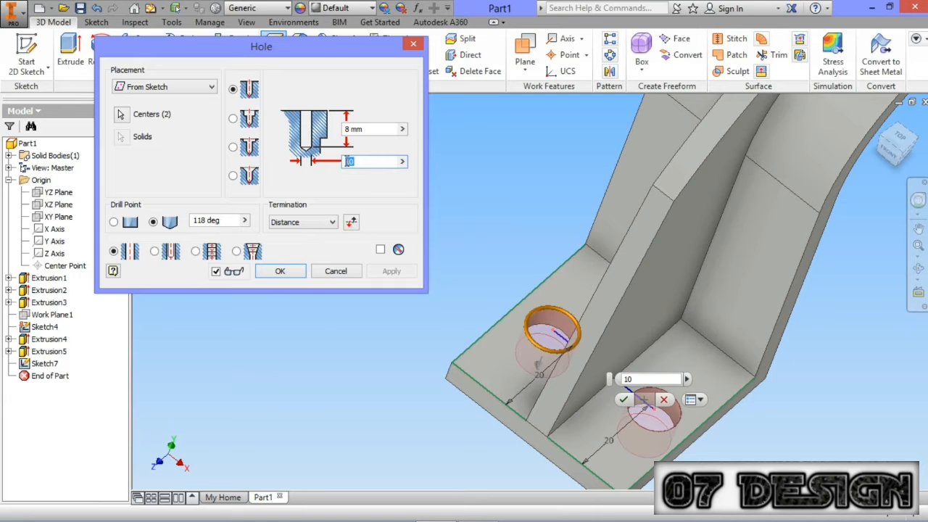
text(7)
click(114, 222)
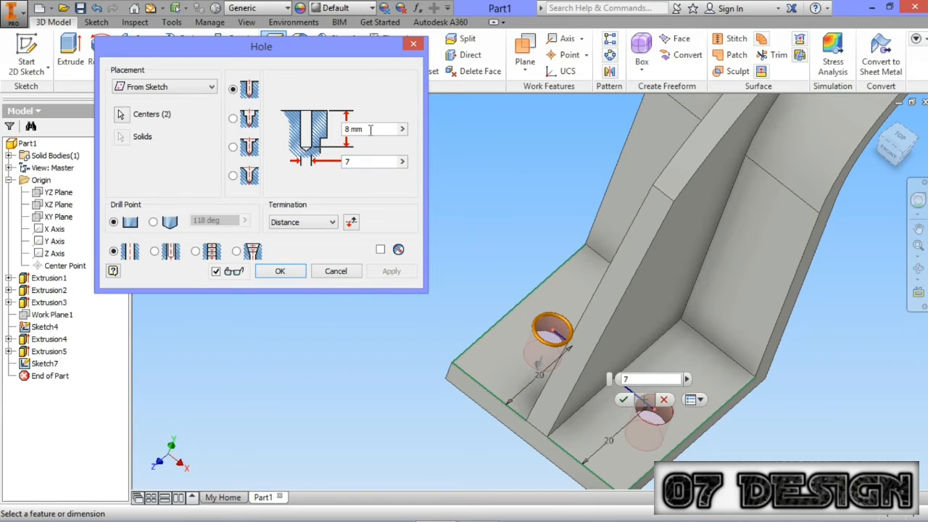
click(280, 272)
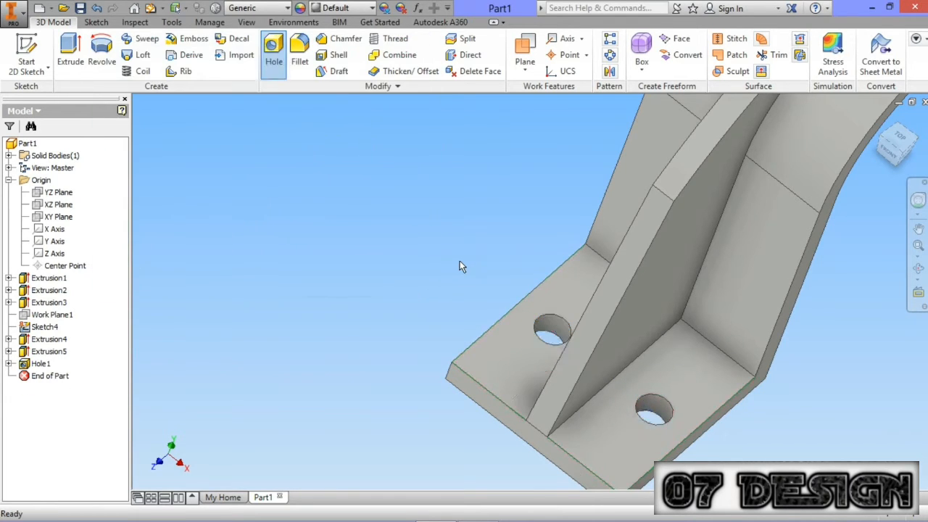
Step: Sketch an 18 mm circle on the boss's top face, concentric with its bore, and finish the sketch
scroll(581, 414, up, 3)
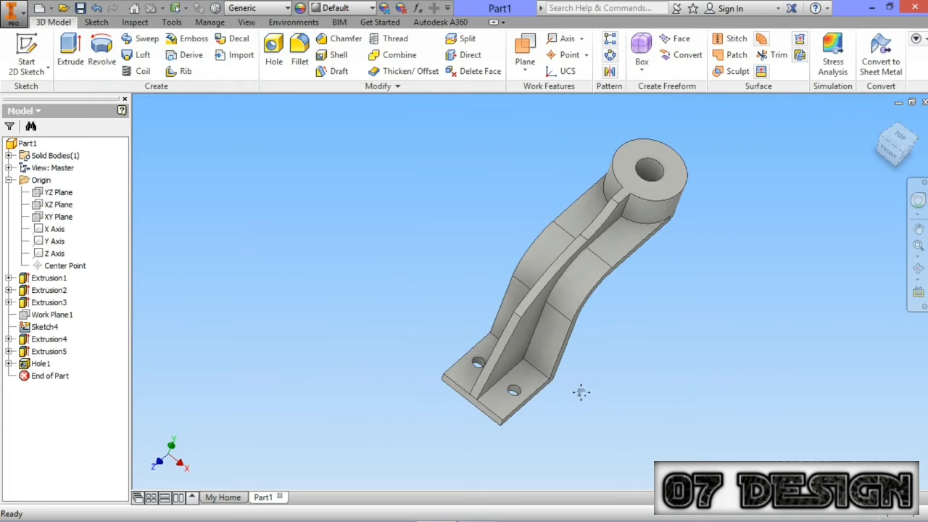
middle_drag(581, 392, 521, 407)
scroll(620, 171, down, 3)
click(603, 197)
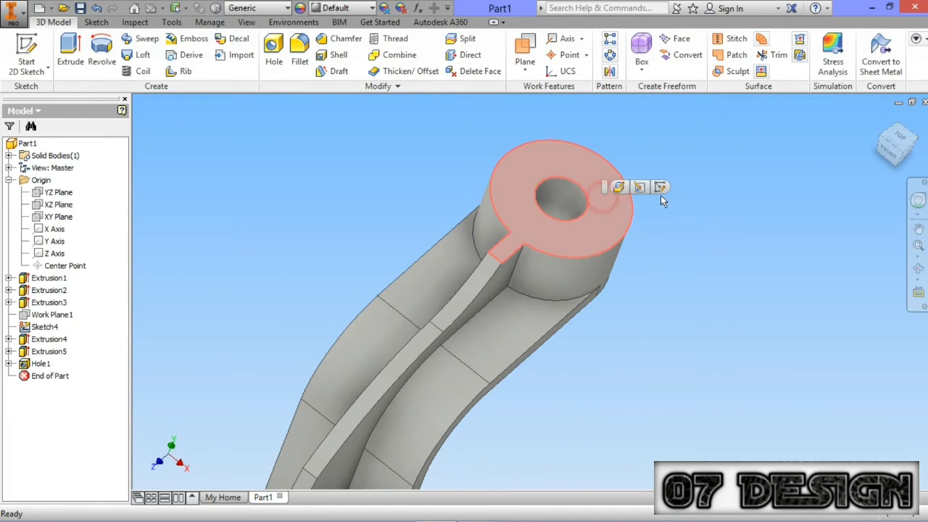
key(s)
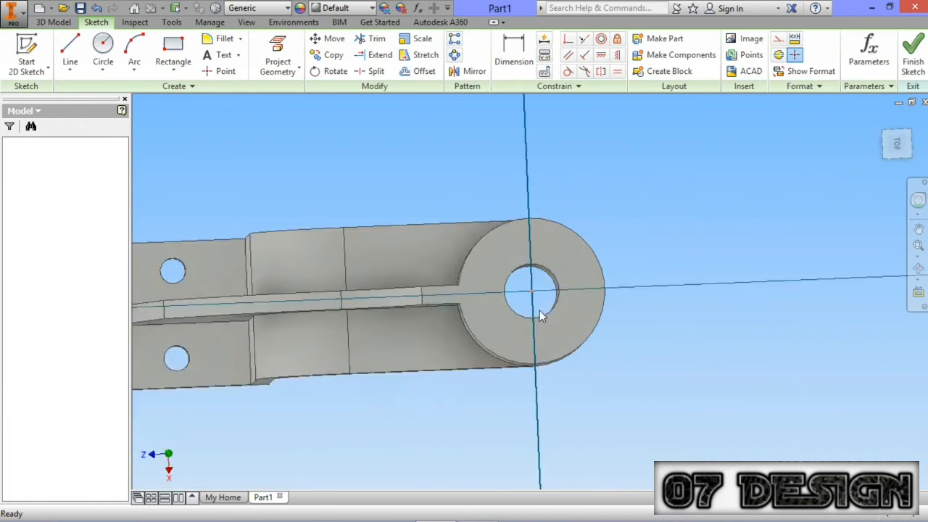
click(103, 50)
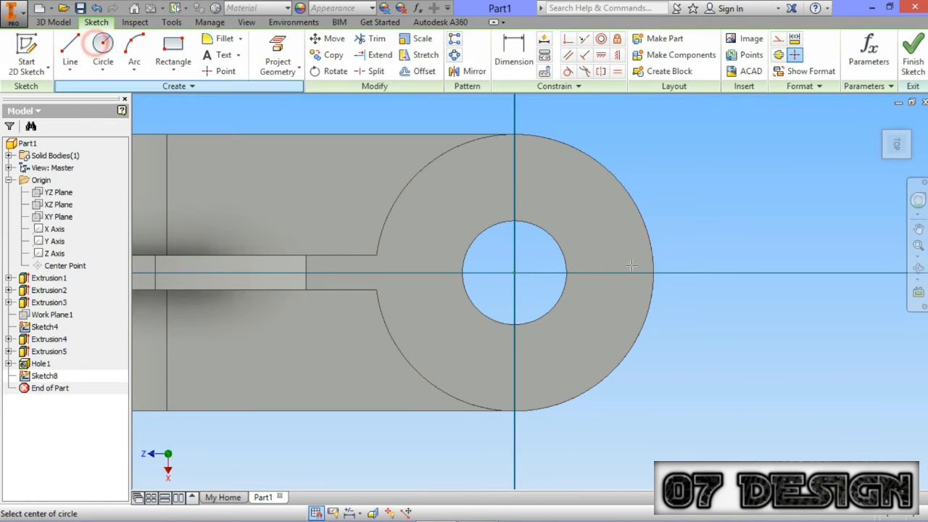
click(515, 273)
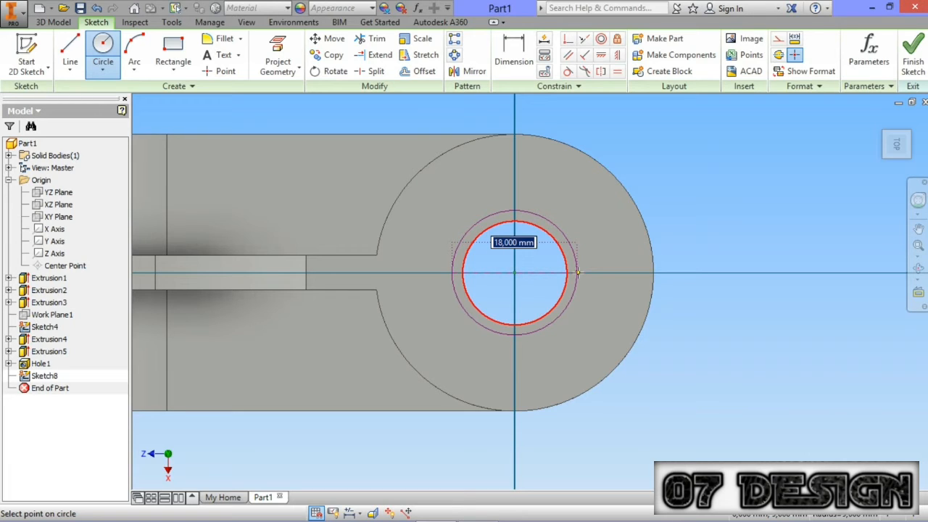
click(578, 272)
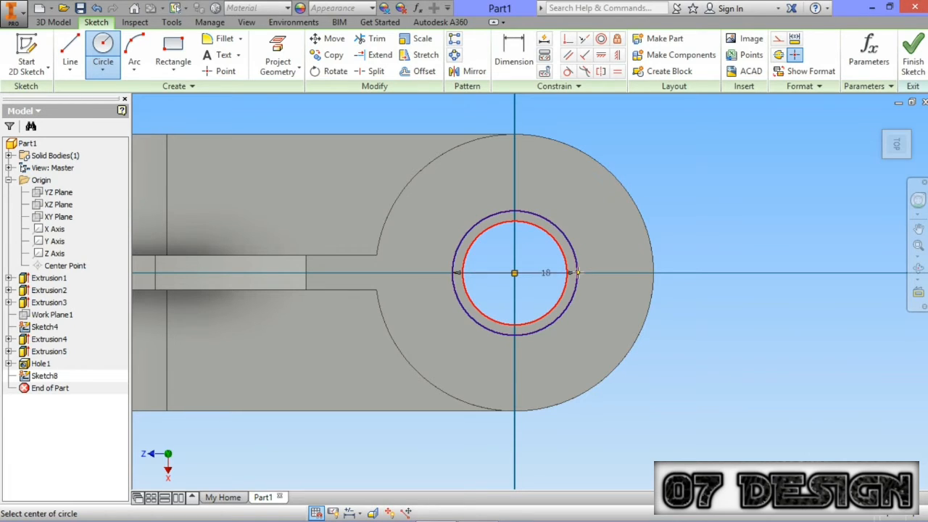
key(Escape)
click(914, 62)
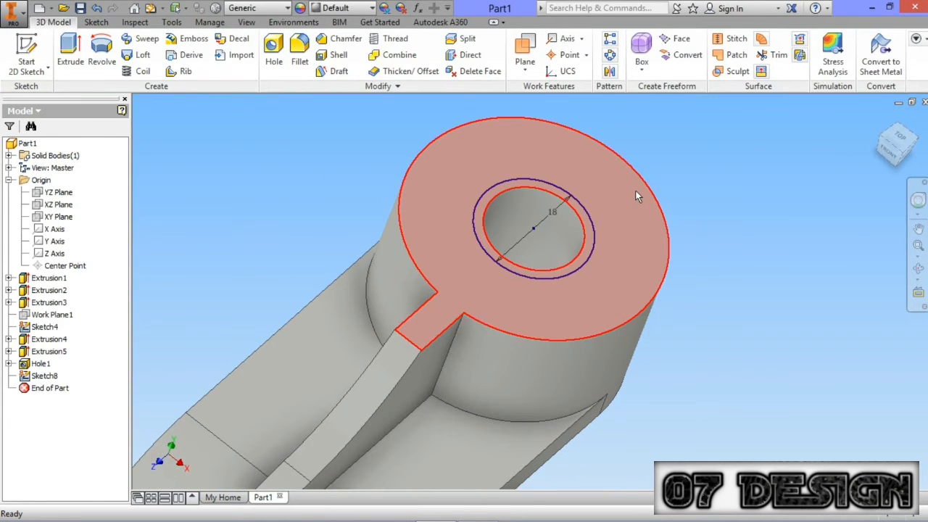
Step: Cut-extrude the 18 mm circle 3 mm down into the boss to form a counterbore
click(71, 54)
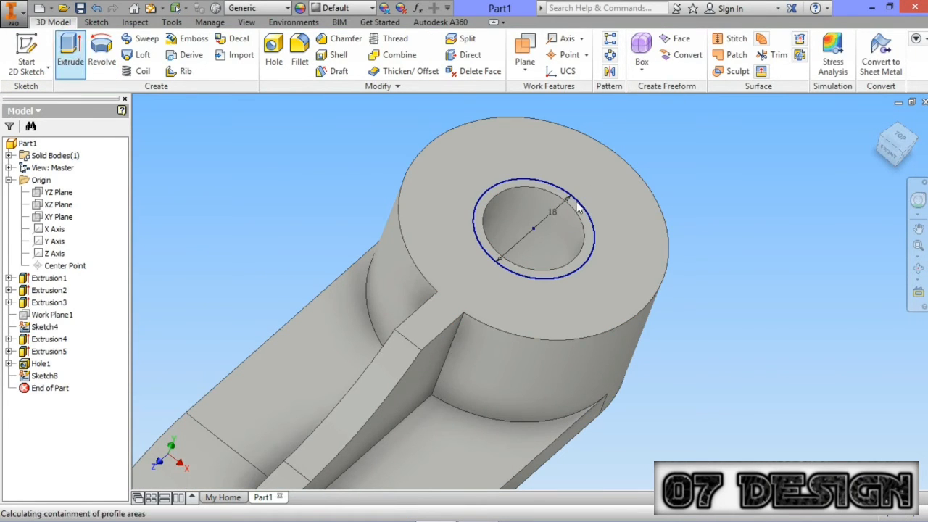
click(248, 160)
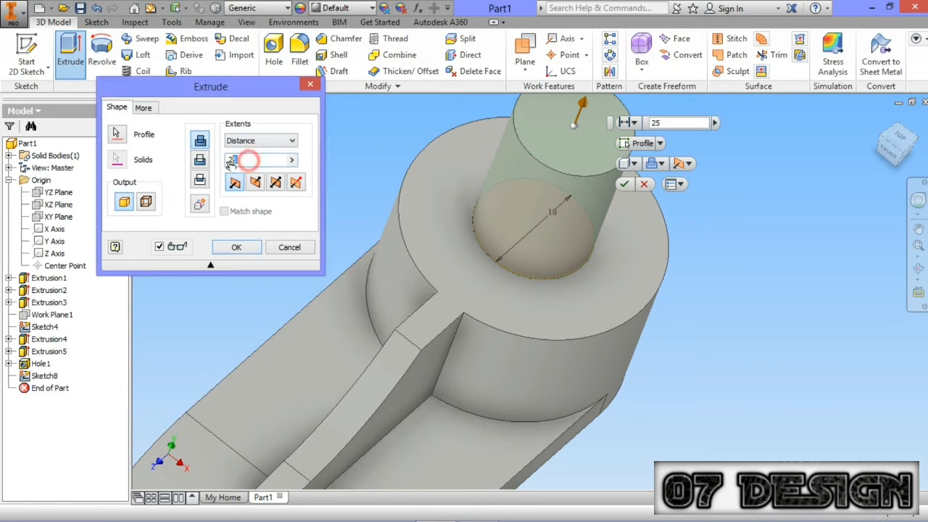
click(255, 183)
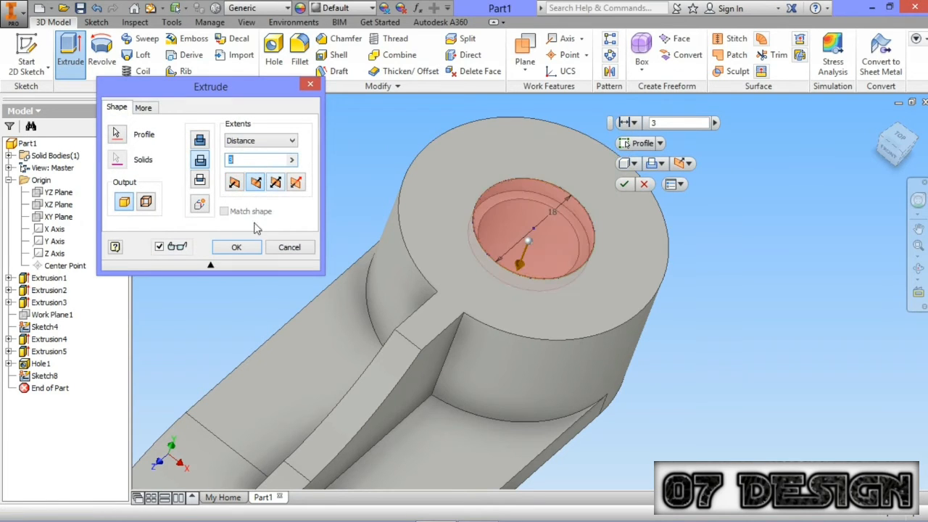
click(238, 247)
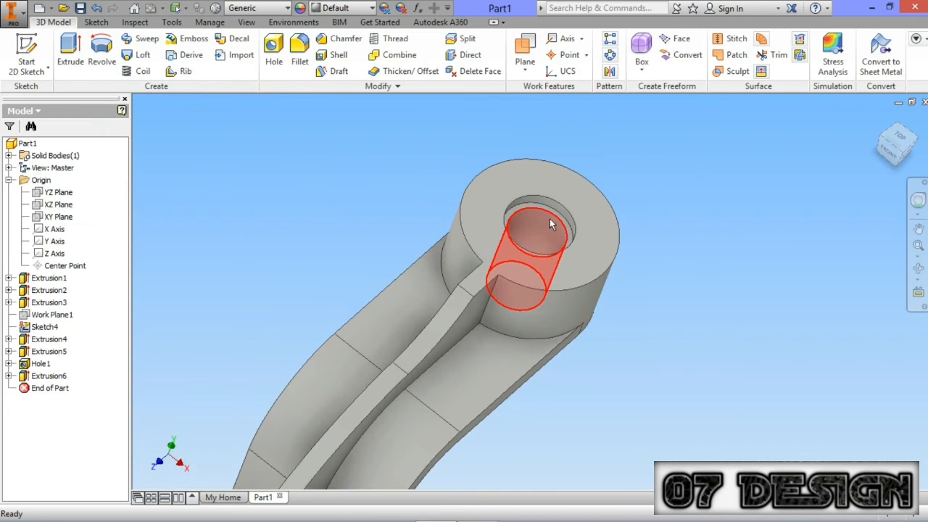
middle_drag(734, 247, 725, 261)
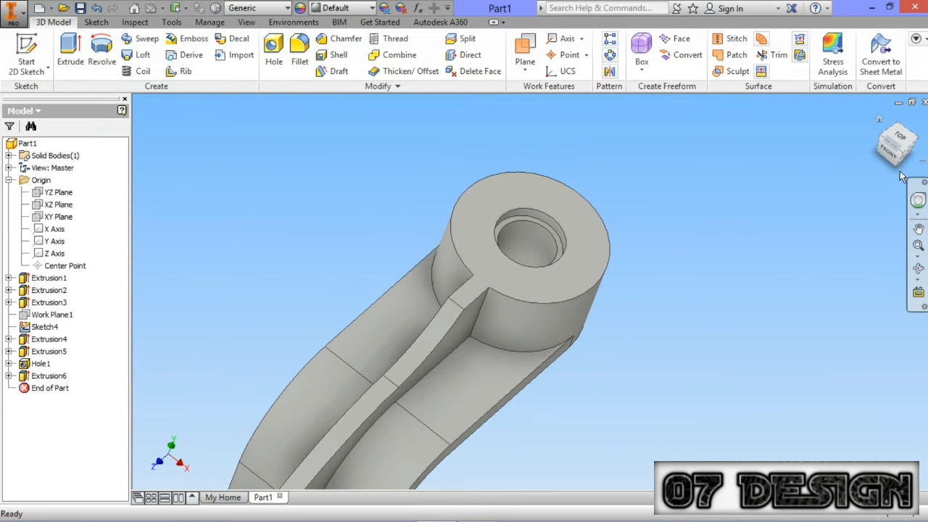
Step: Sketch an 18 mm circle on the underside face of the boss end, concentric with the bore, and finish the sketch
click(895, 167)
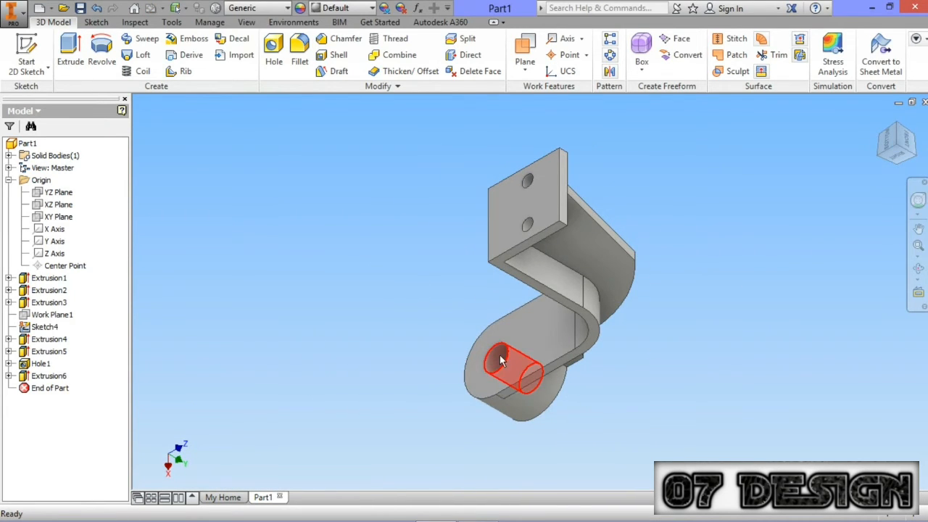
click(529, 350)
click(560, 339)
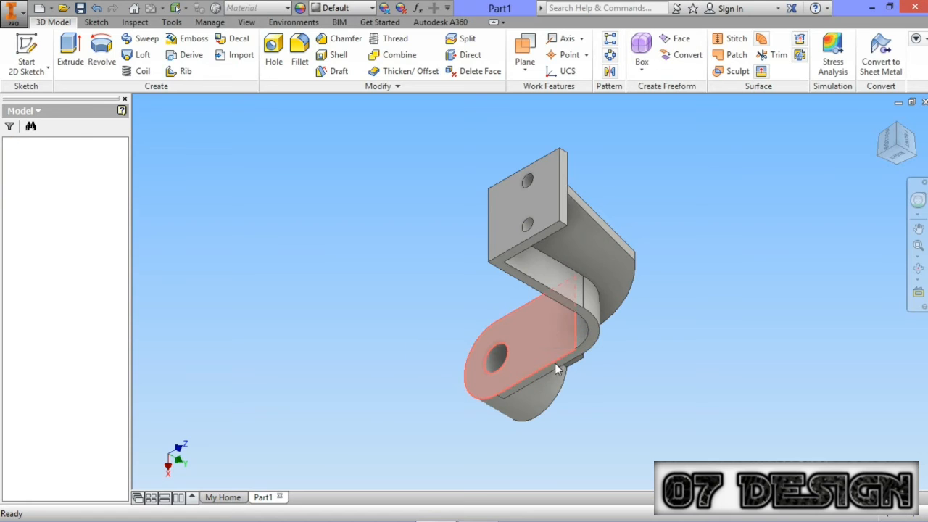
scroll(543, 297, up, 8)
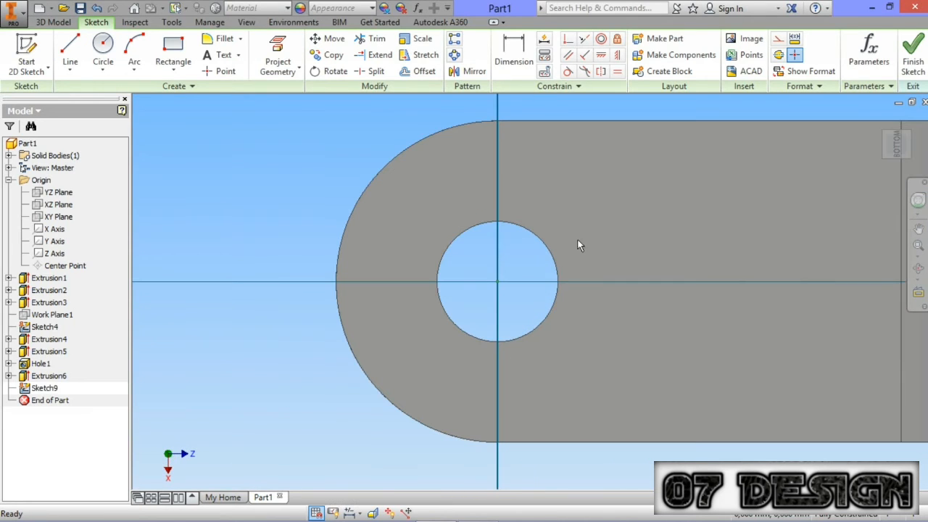
click(103, 51)
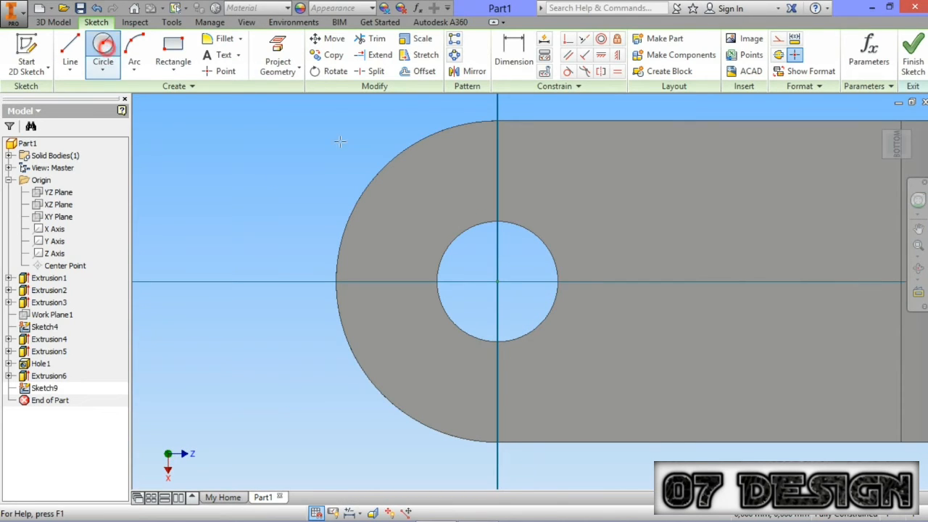
click(497, 281)
text(18)
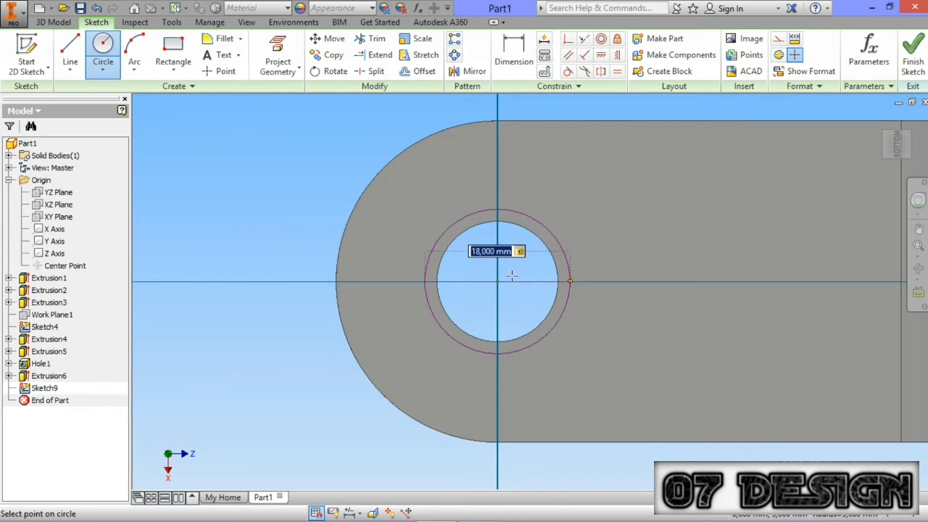
key(Return)
click(915, 58)
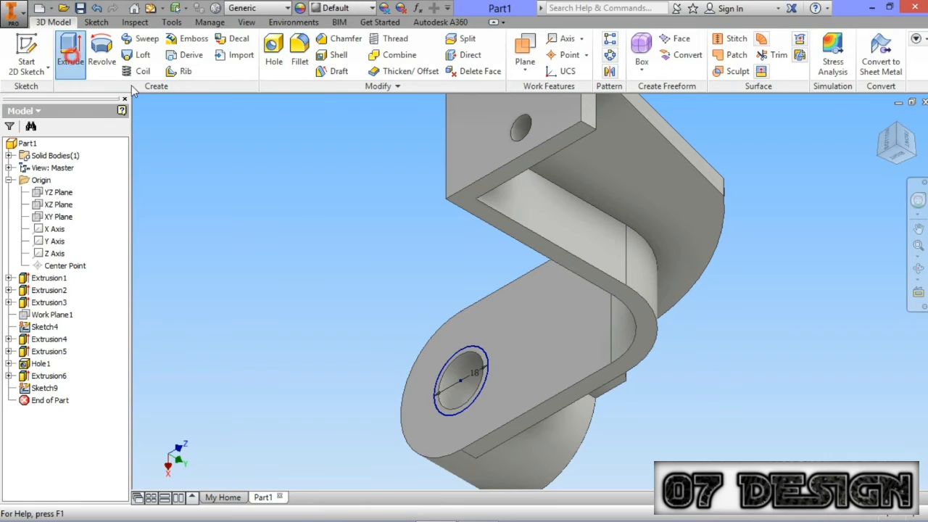
Step: Cut-extrude the 18 mm circle 3 mm into the underside of the boss to form a second counterbore
click(70, 51)
click(254, 183)
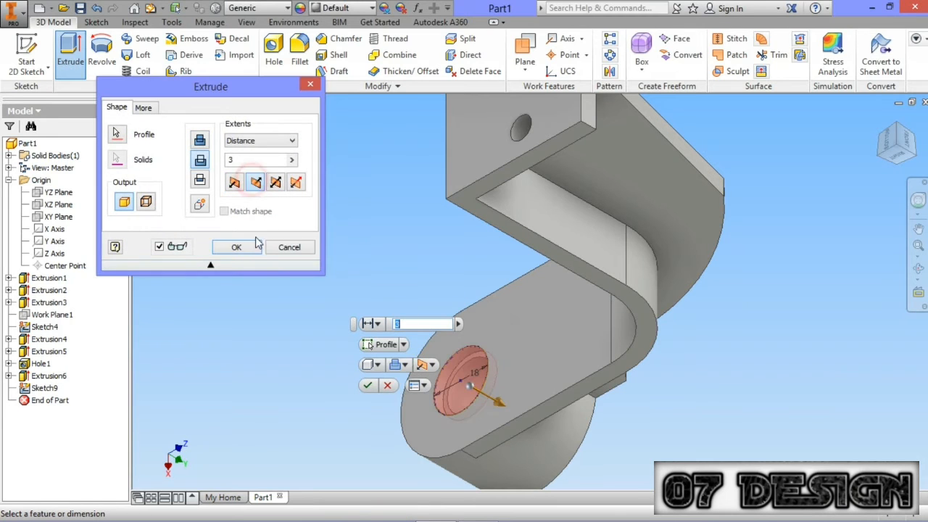
scroll(428, 273, down, 3)
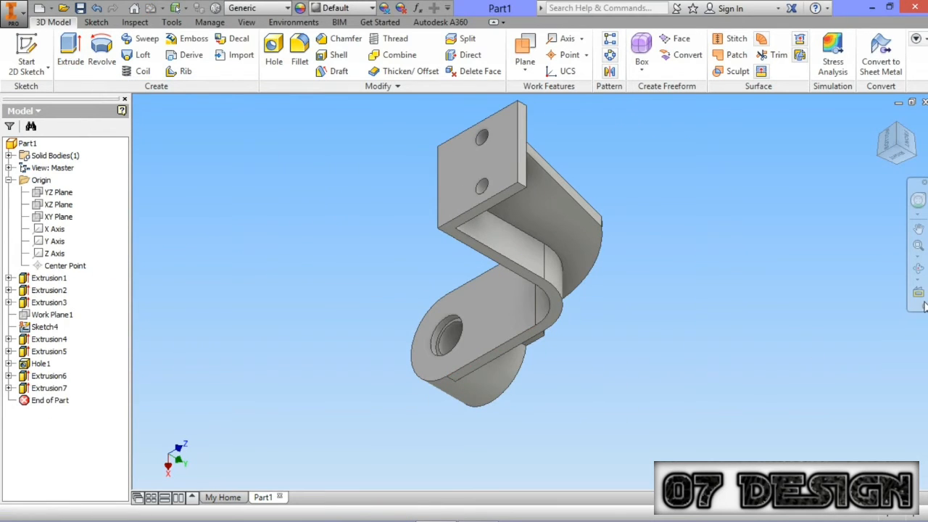
Step: Examine the bracket's boss, rib and bent leg from above and from the side
click(920, 272)
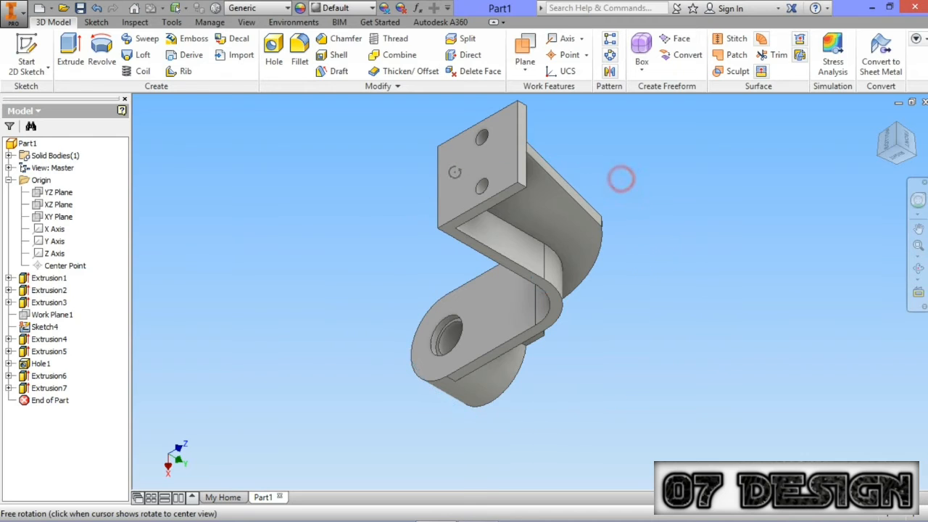
drag(621, 177, 616, 307)
scroll(551, 290, up, 4)
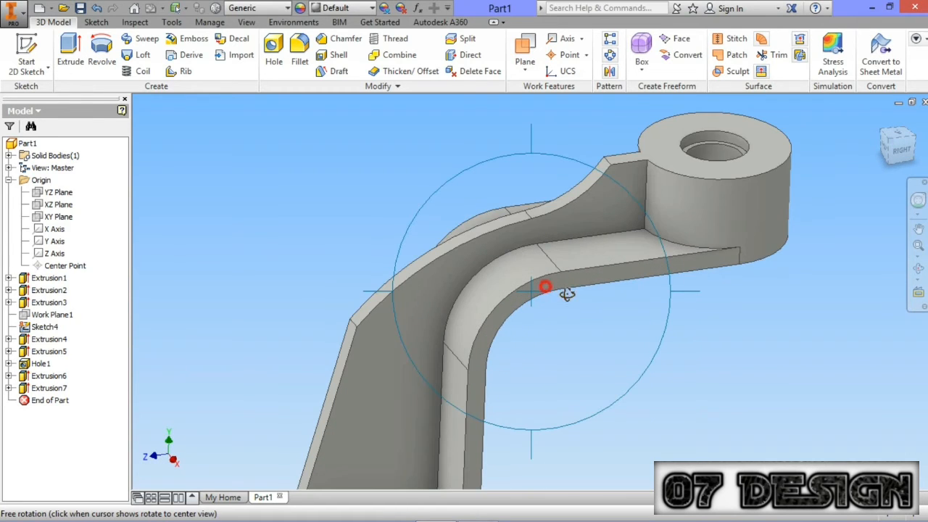
scroll(552, 289, down, 3)
scroll(536, 287, up, 2)
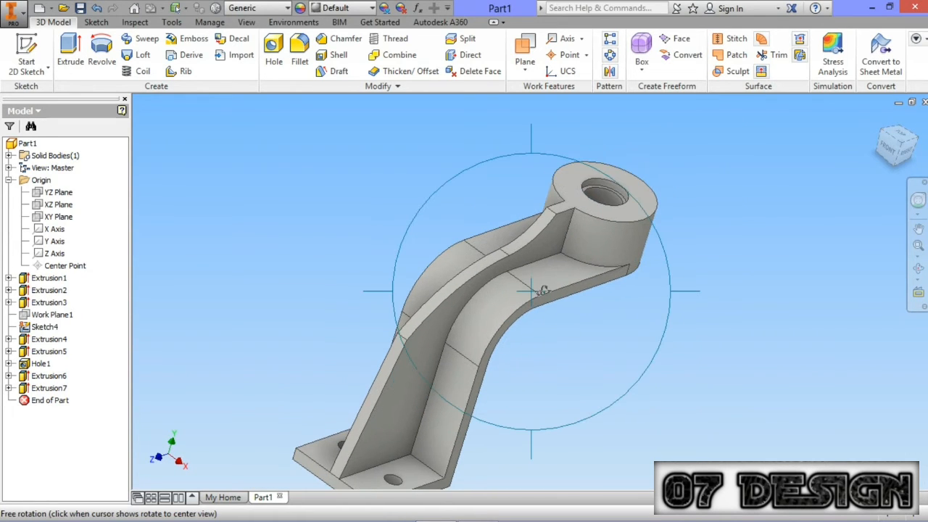
scroll(580, 264, up, 2)
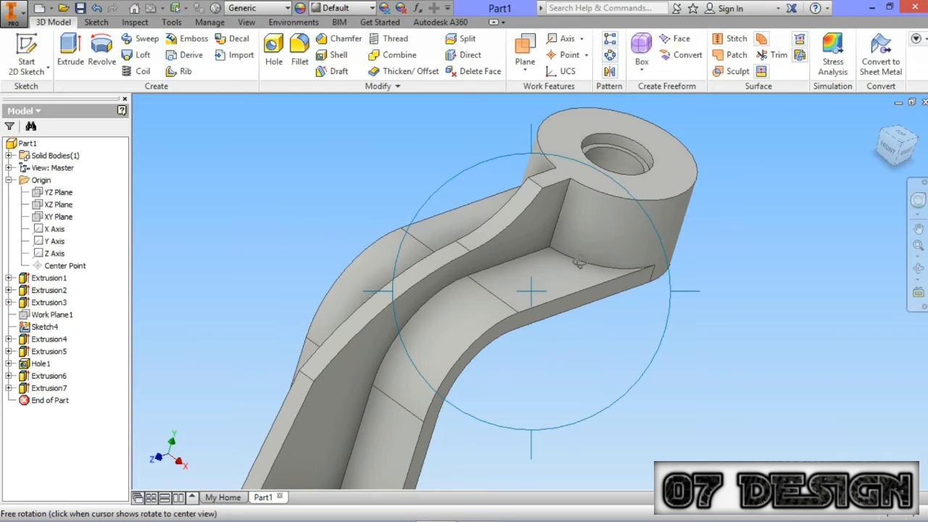
middle_drag(580, 263, 546, 273)
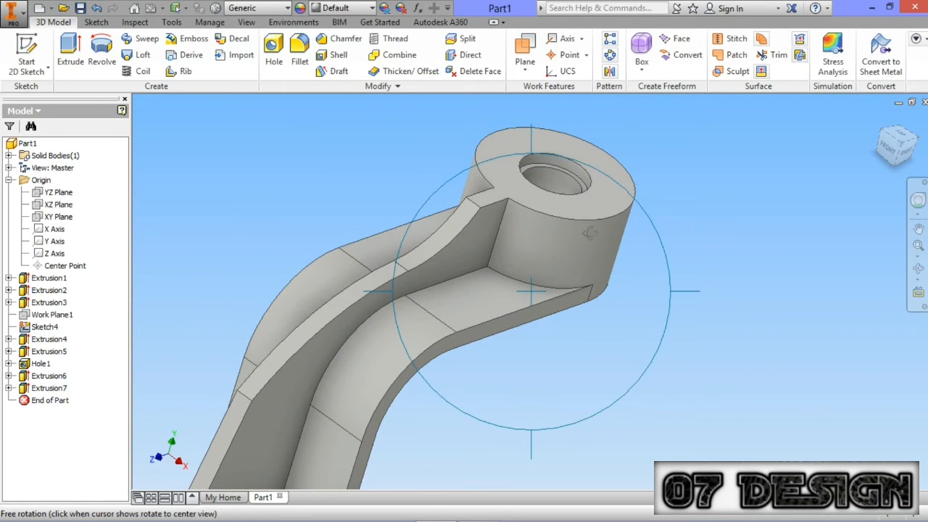
key(Escape)
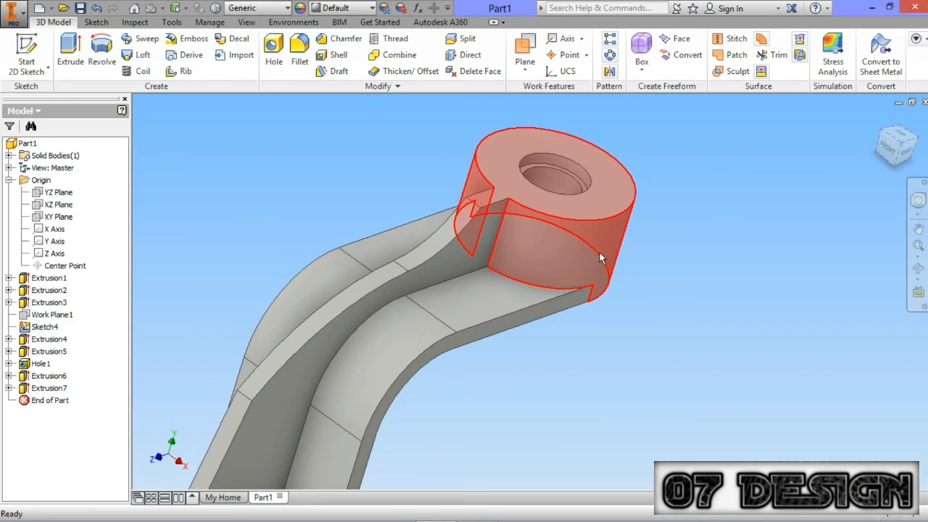
scroll(602, 253, down, 3)
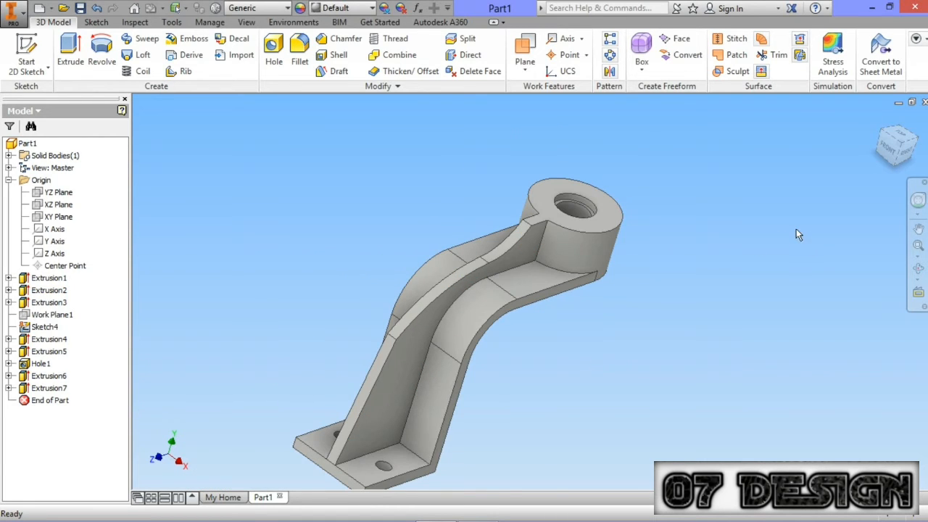
Step: Start a new sketch on the boss's top face
click(617, 213)
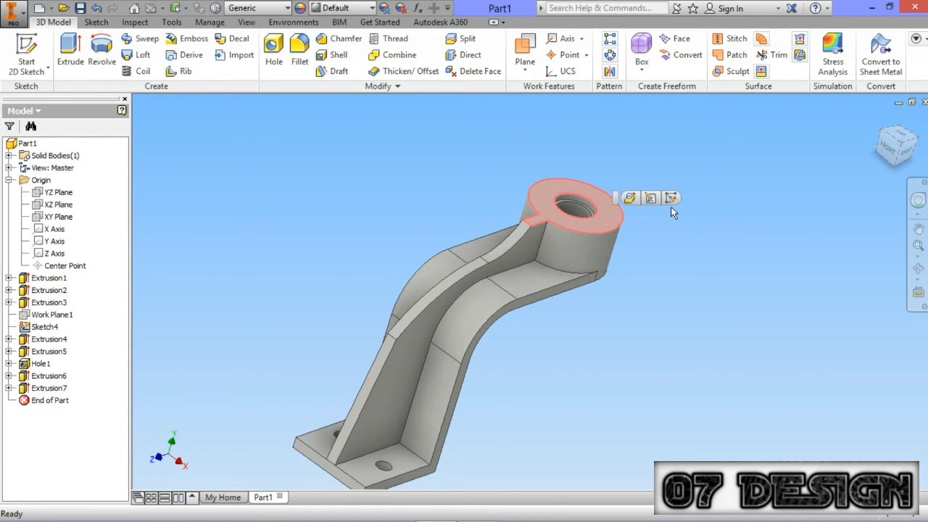
click(673, 200)
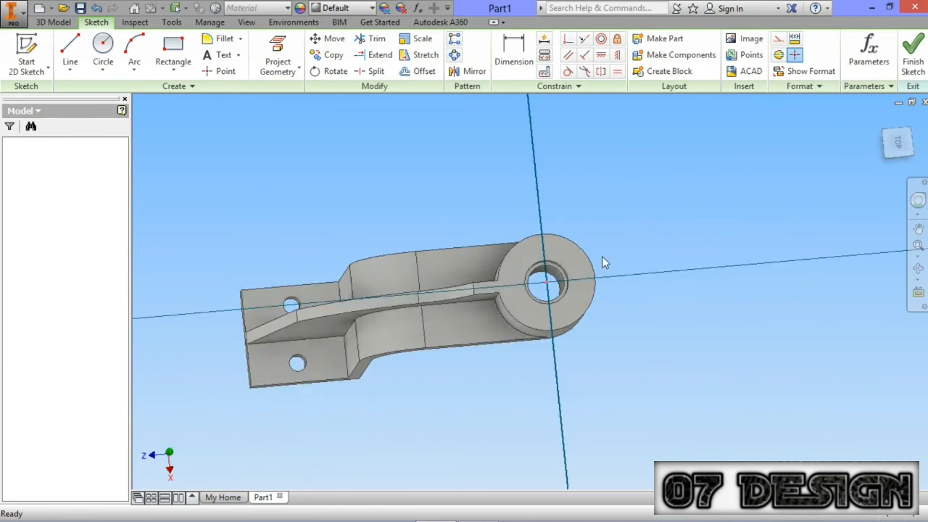
scroll(535, 274, up, 3)
scroll(534, 270, up, 3)
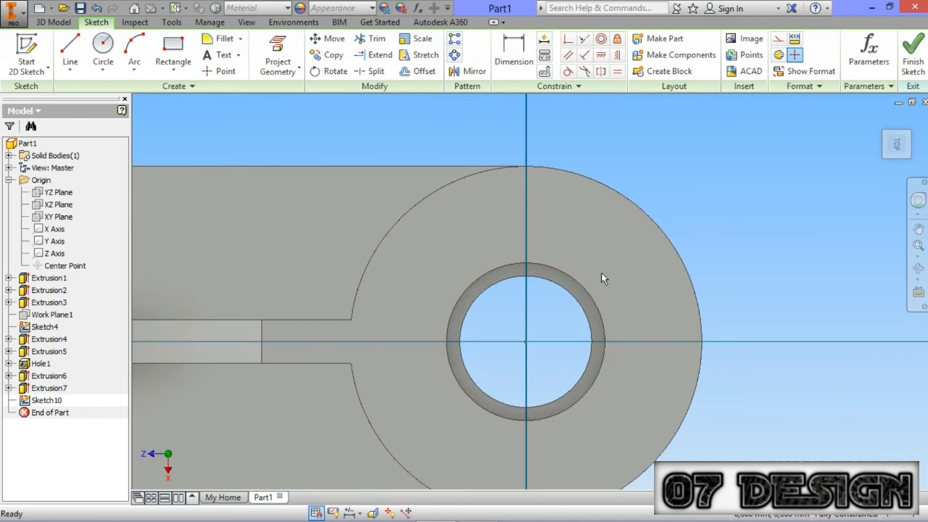
middle_drag(549, 242, 533, 225)
scroll(533, 225, down, 3)
middle_drag(615, 287, 584, 289)
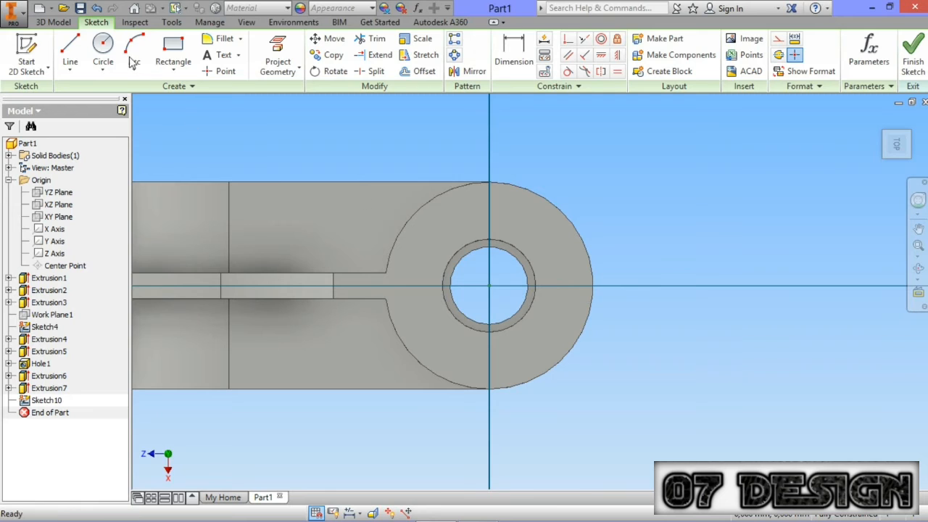
Step: Try a slanted line inward from the point where the centre axis meets the boss's outer rim, and undo it
click(78, 49)
scroll(597, 290, up, 4)
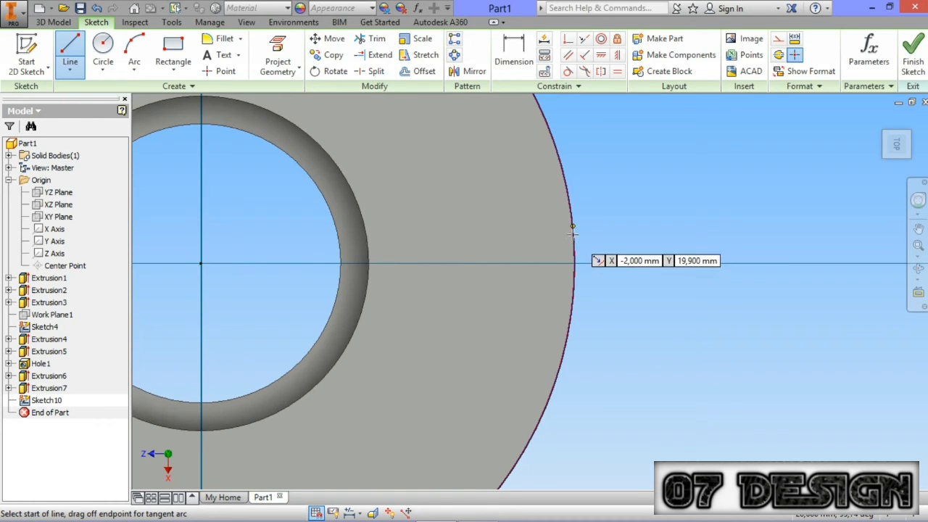
scroll(573, 263, up, 2)
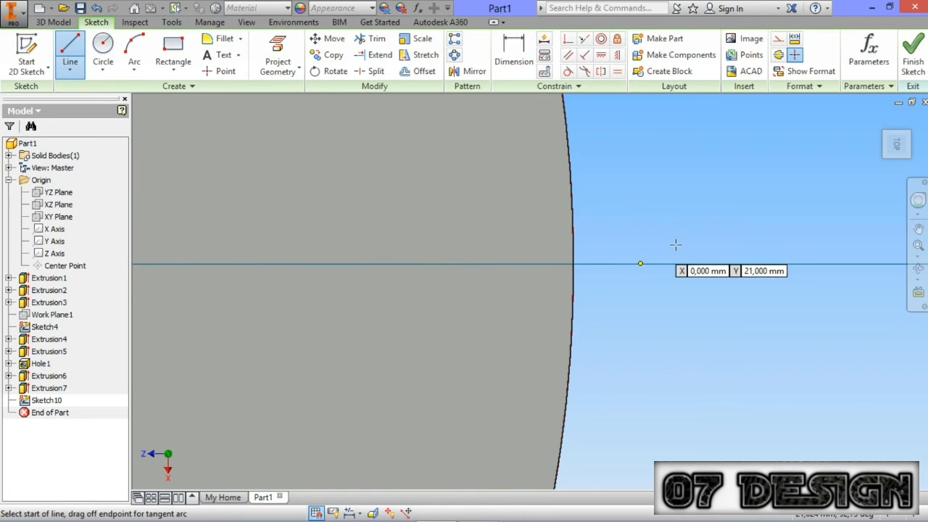
click(574, 263)
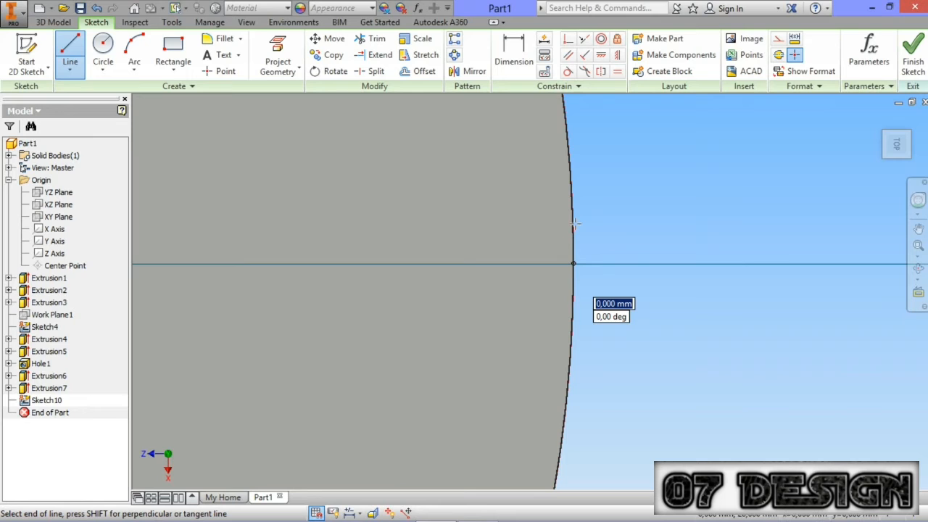
scroll(656, 258, down, 3)
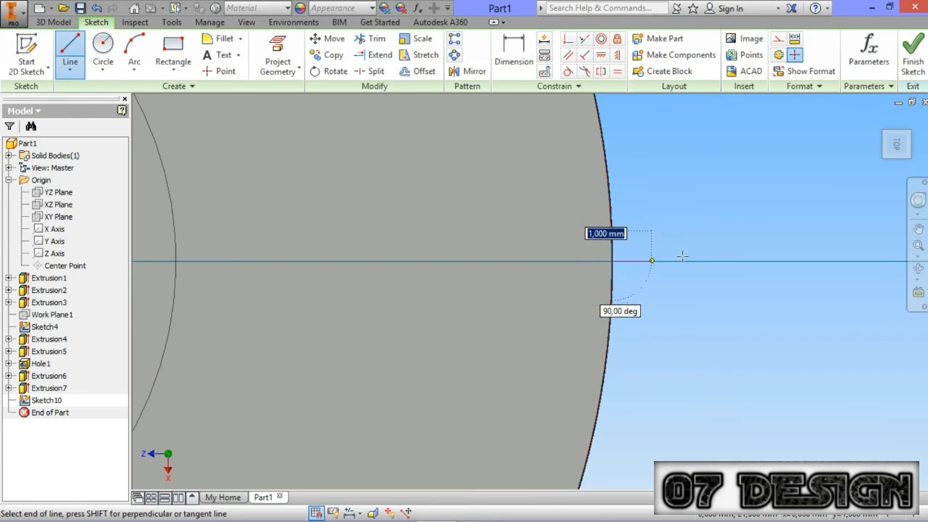
click(517, 223)
key(Escape)
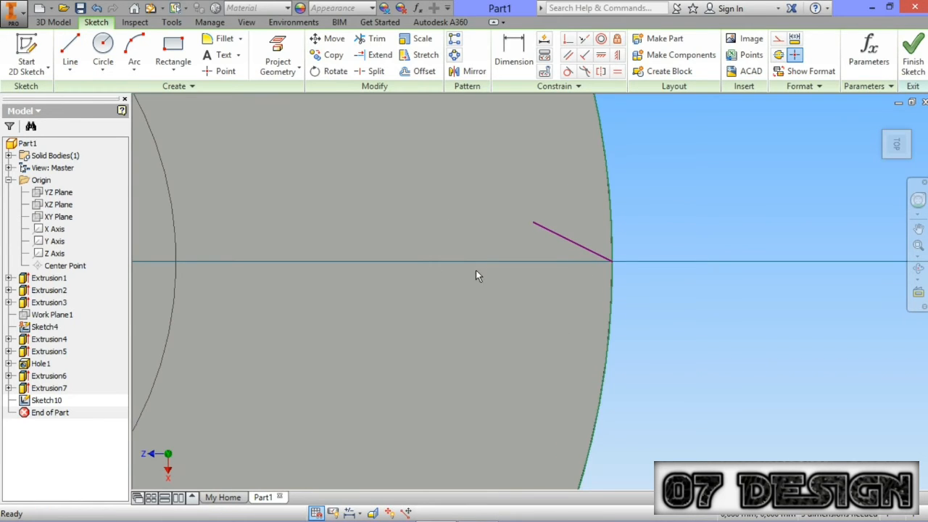
key(ctrl+z)
Step: Sketch a closed triangle with its tip on the boss's outer rim and a 2 mm base 2 mm outside it, symmetric about the centre axis
click(69, 50)
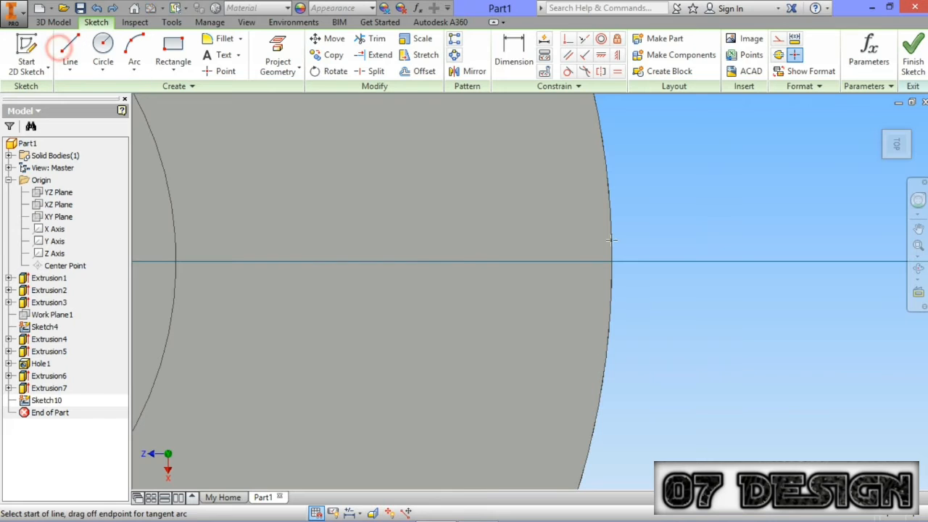
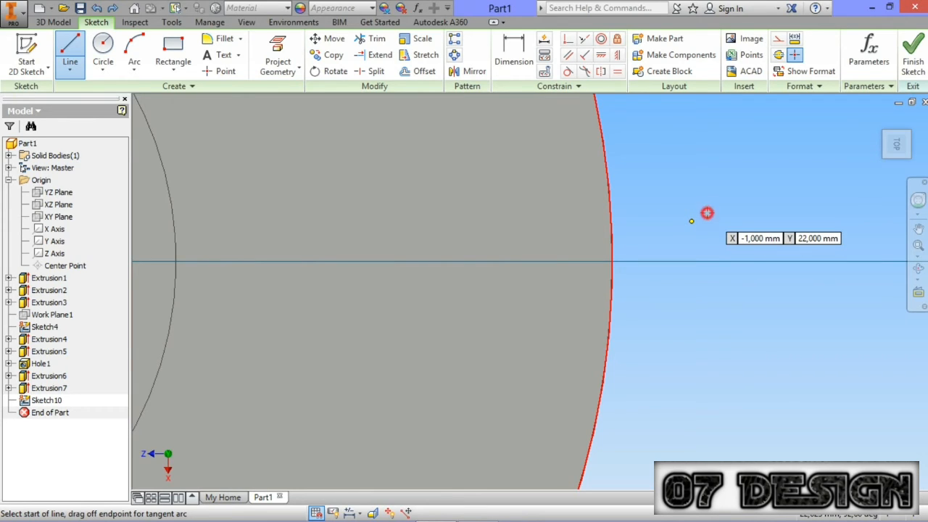
click(691, 221)
click(692, 300)
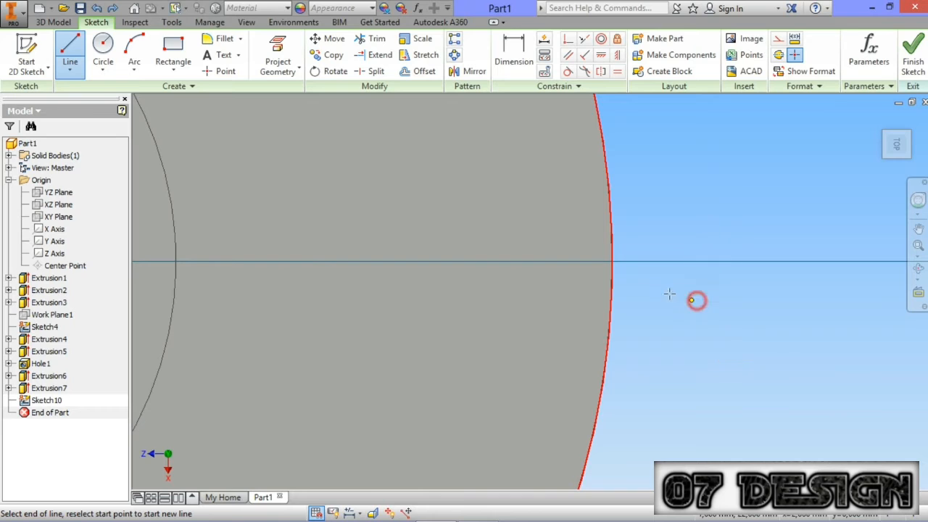
click(612, 261)
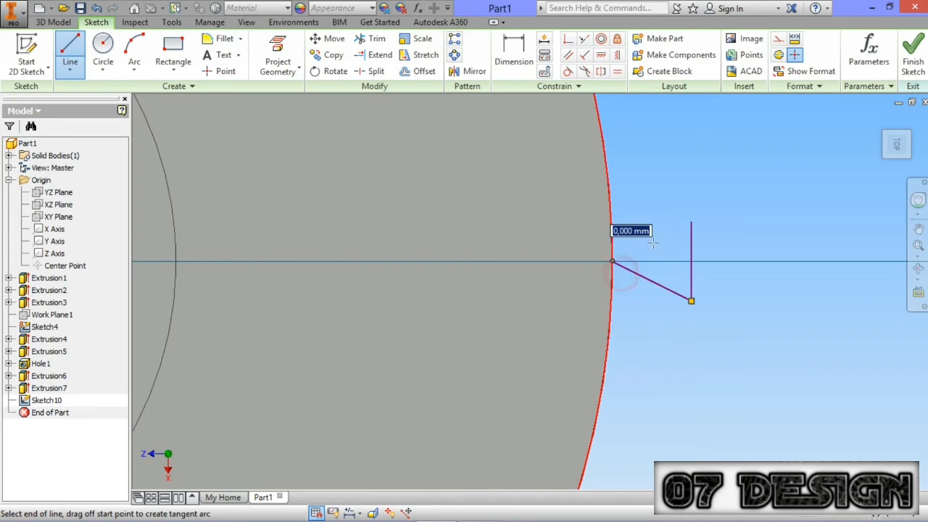
click(691, 222)
Step: Move the whole triangle 1 mm inward along the centre axis so it straddles the boss's rim, and finish the sketch
drag(734, 349, 628, 196)
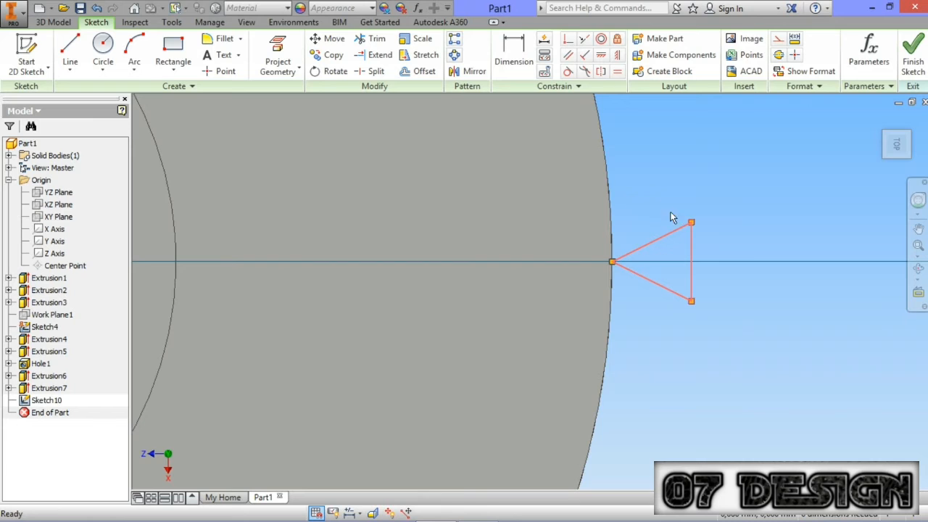
click(331, 39)
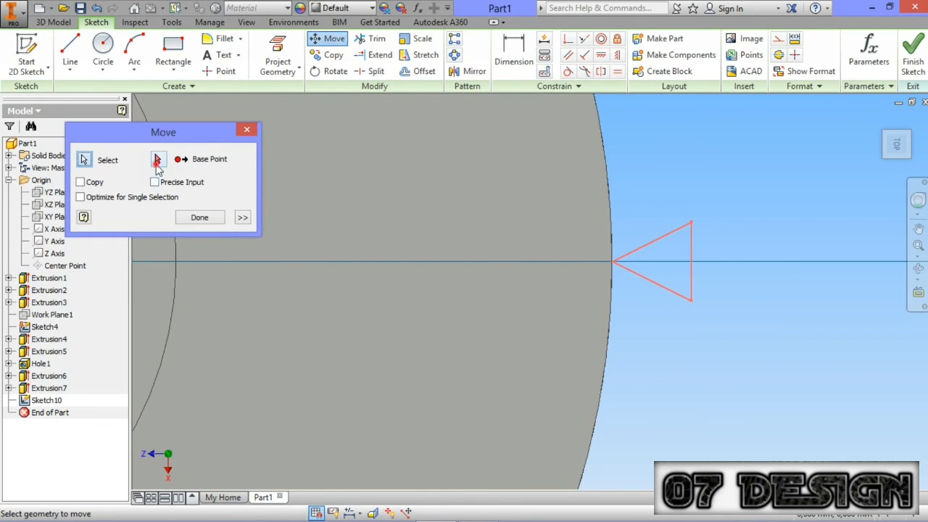
click(691, 300)
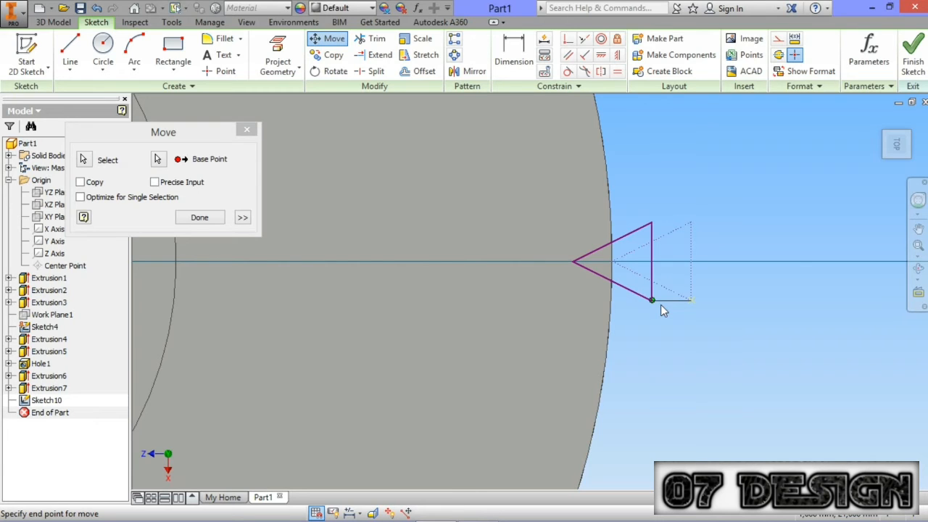
click(650, 304)
click(203, 218)
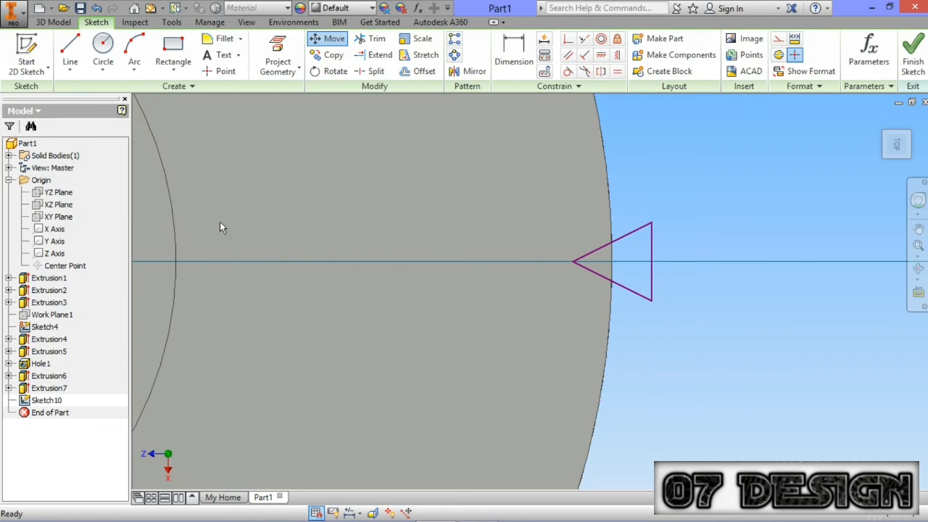
click(913, 54)
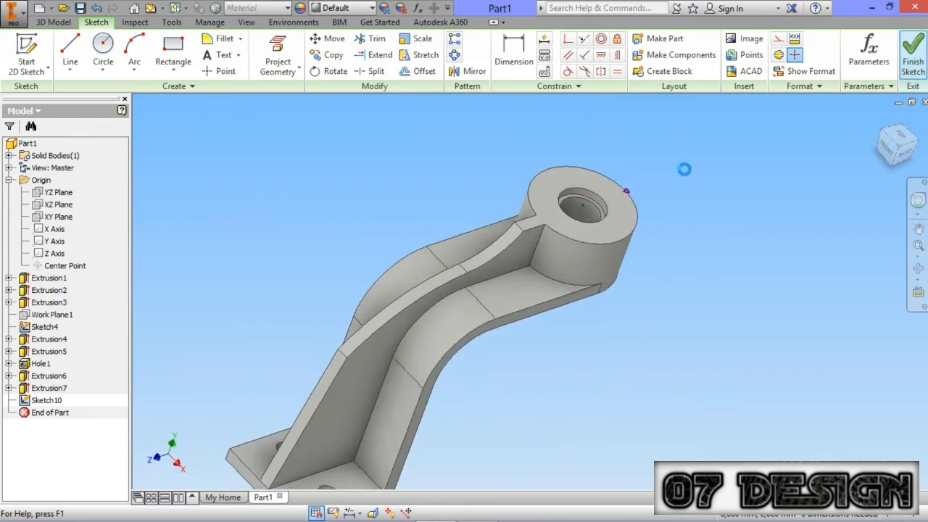
Step: Extrude the triangle as a cut through all of the boss, notching its outer rim along the full height
scroll(609, 199, down, 5)
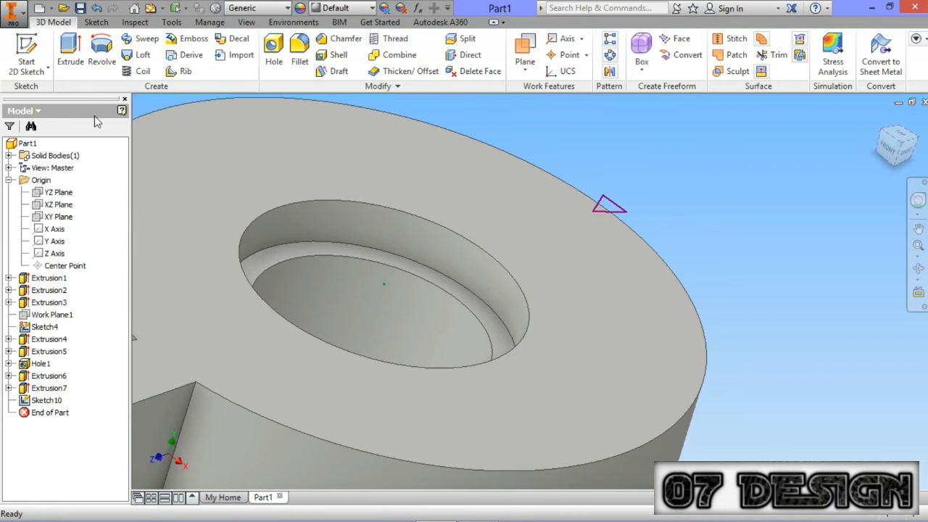
click(72, 58)
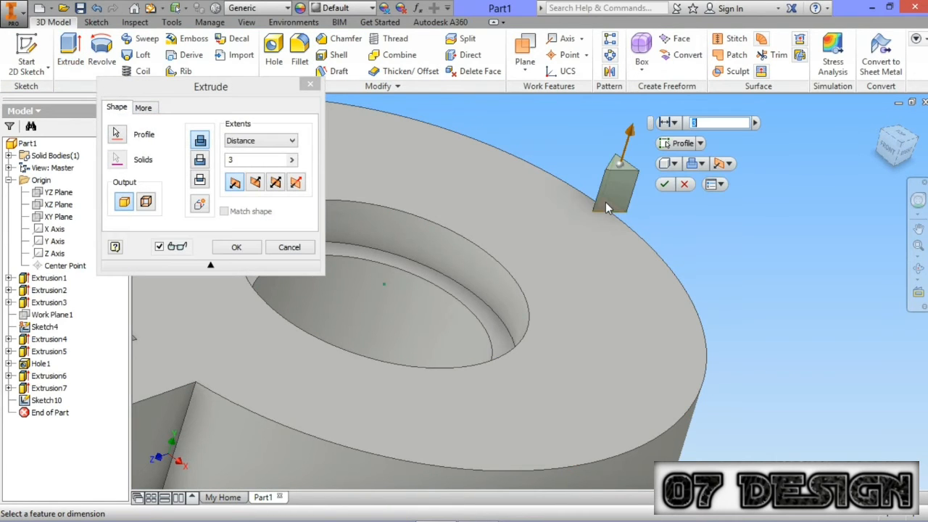
click(255, 143)
click(251, 182)
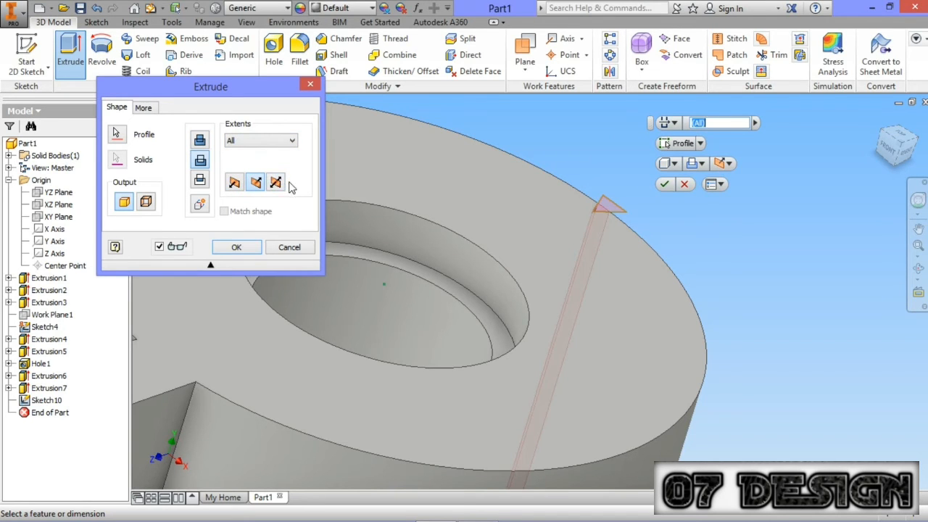
click(236, 247)
scroll(653, 221, up, 3)
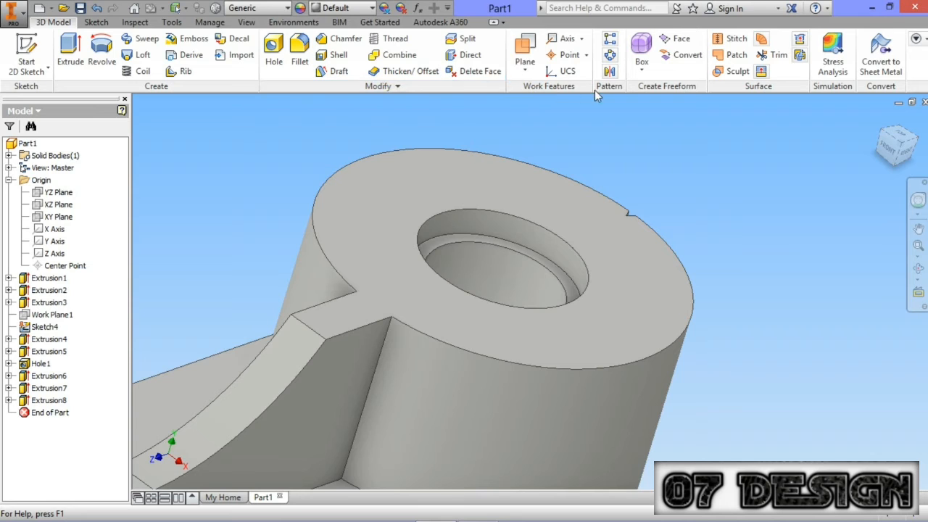
Step: Start a circular pattern of the triangular notch cut, using the origin Y axis as its rotation axis
click(610, 54)
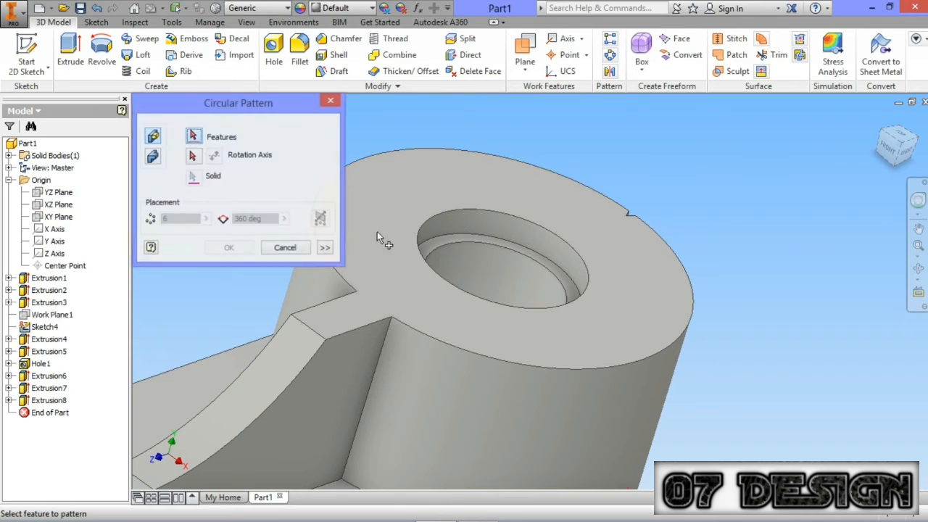
click(42, 401)
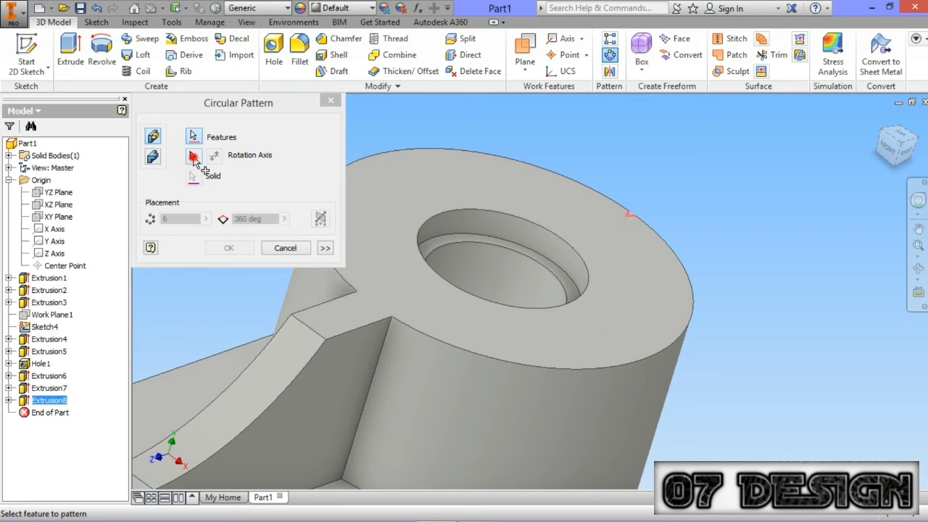
click(194, 156)
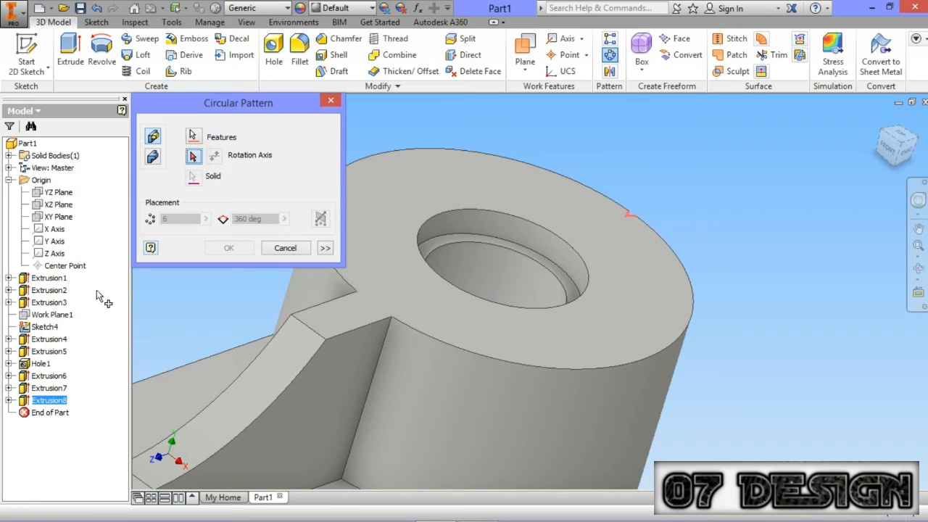
click(49, 242)
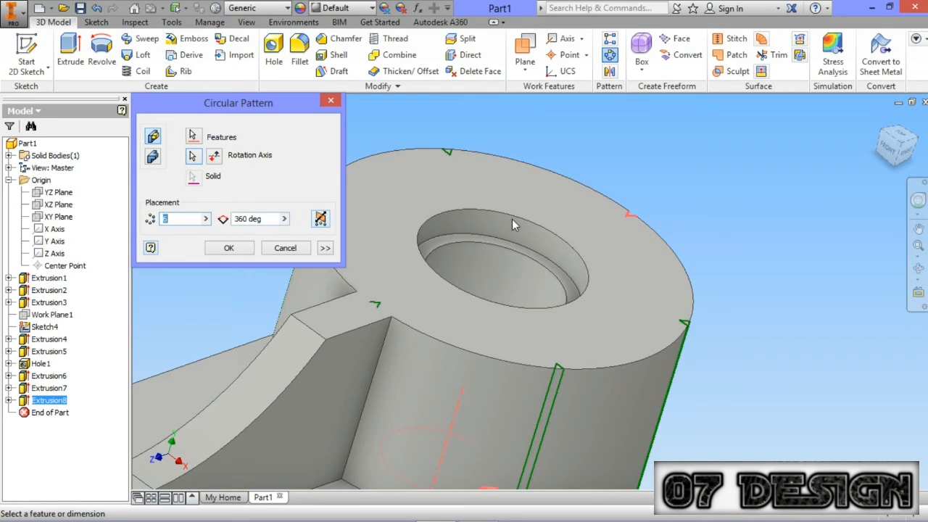
Step: Try 120°, 90° and 240° as the angular span of the notch pattern
click(236, 219)
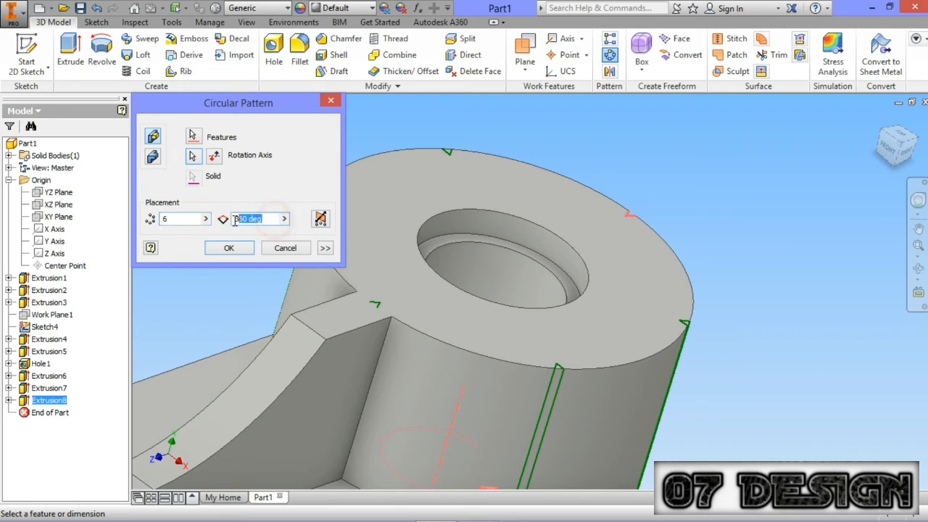
text(120)
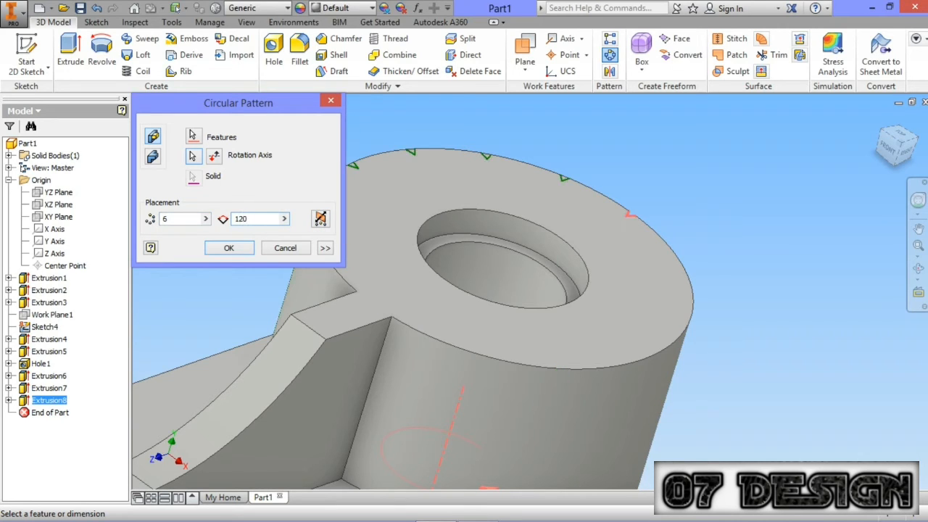
scroll(637, 208, down, 3)
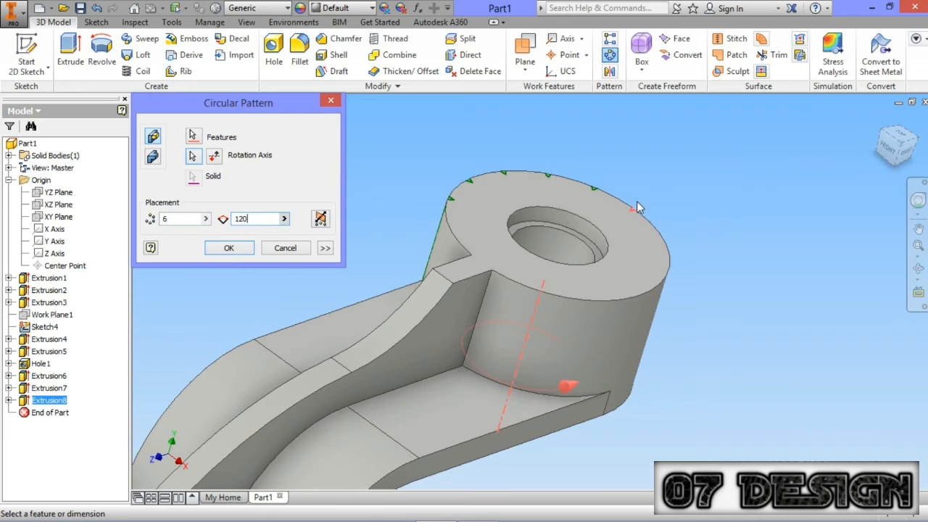
double_click(257, 217)
text(90)
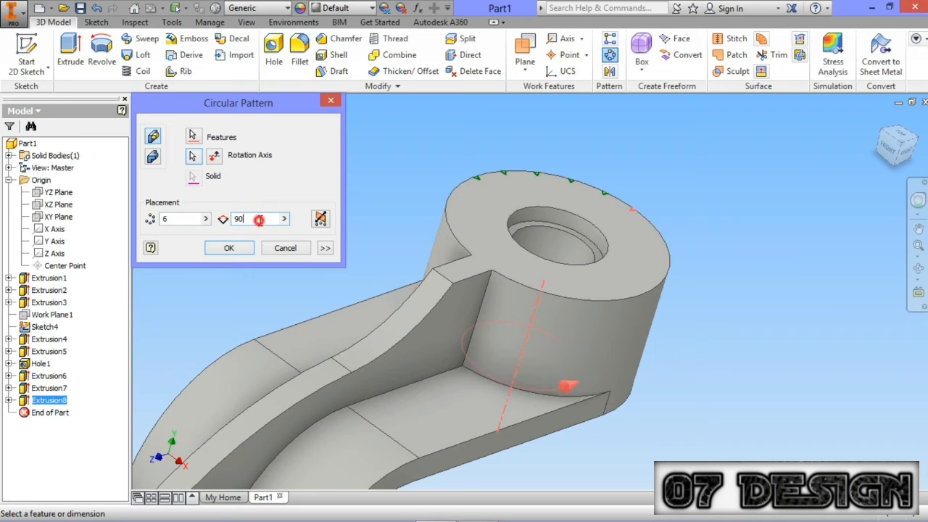
drag(258, 219, 234, 221)
text(1)
key(BackSpace)
text(240)
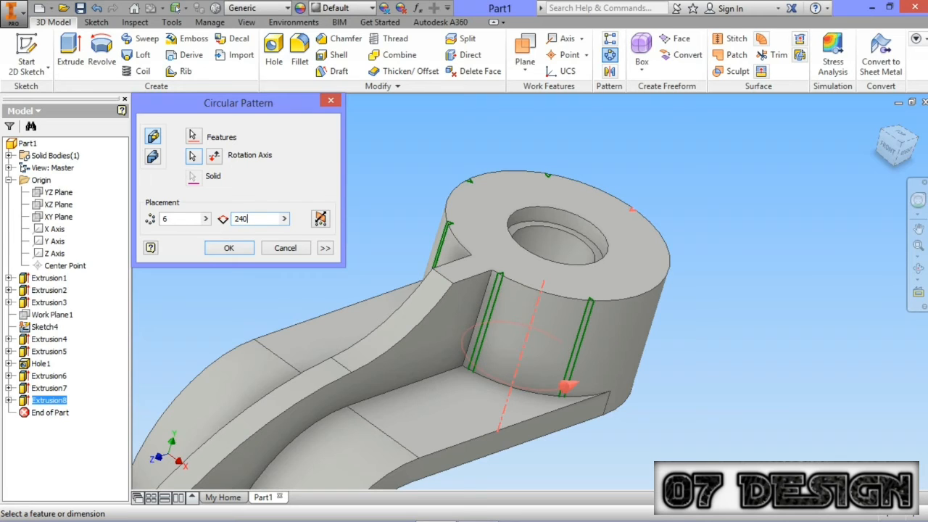
Step: Reverse the notch pattern's rotation direction and try a 180° span
click(216, 160)
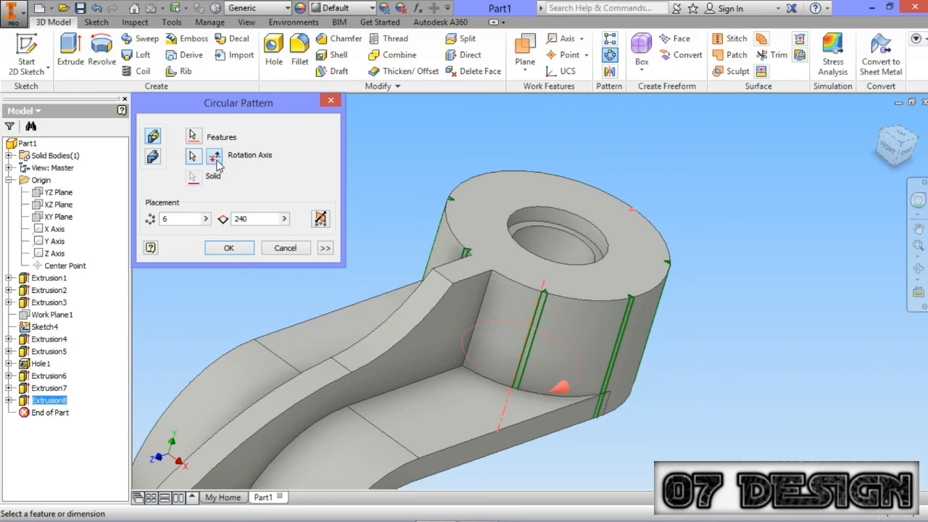
drag(243, 220, 236, 220)
text(180)
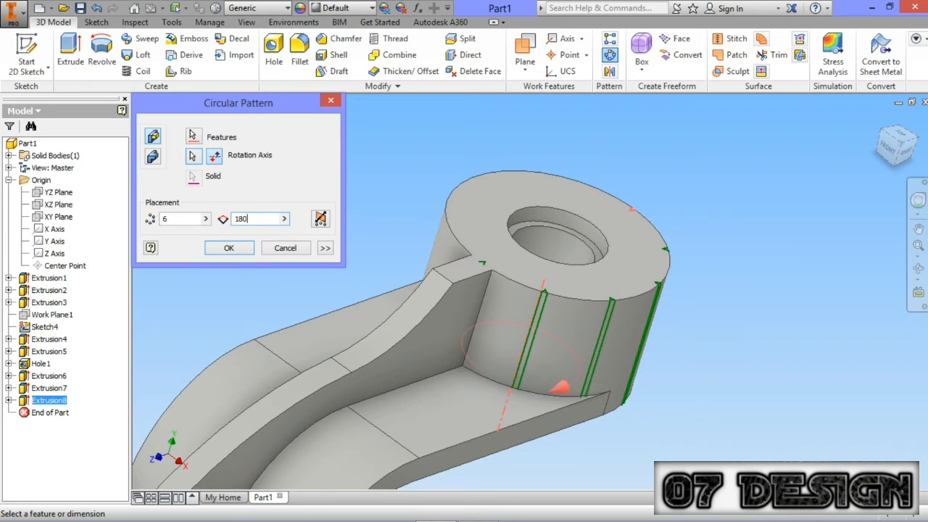
click(918, 268)
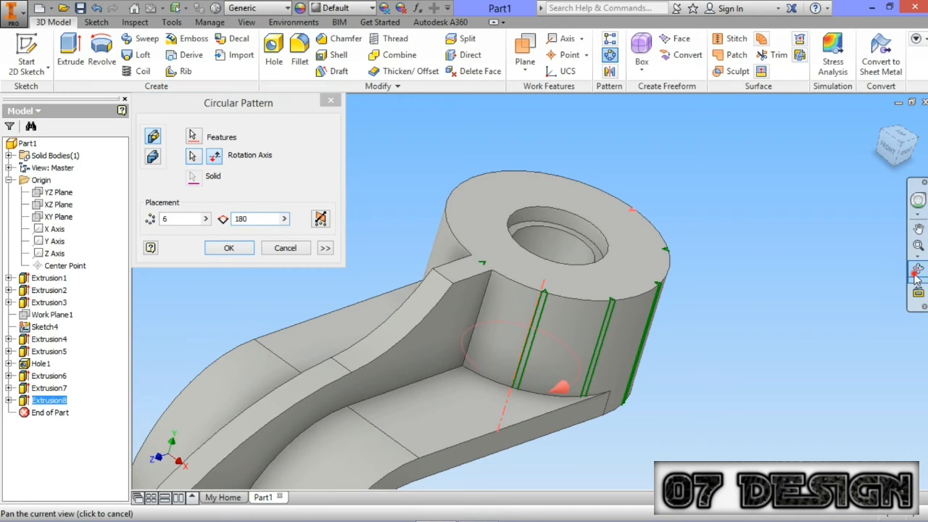
drag(581, 324, 508, 336)
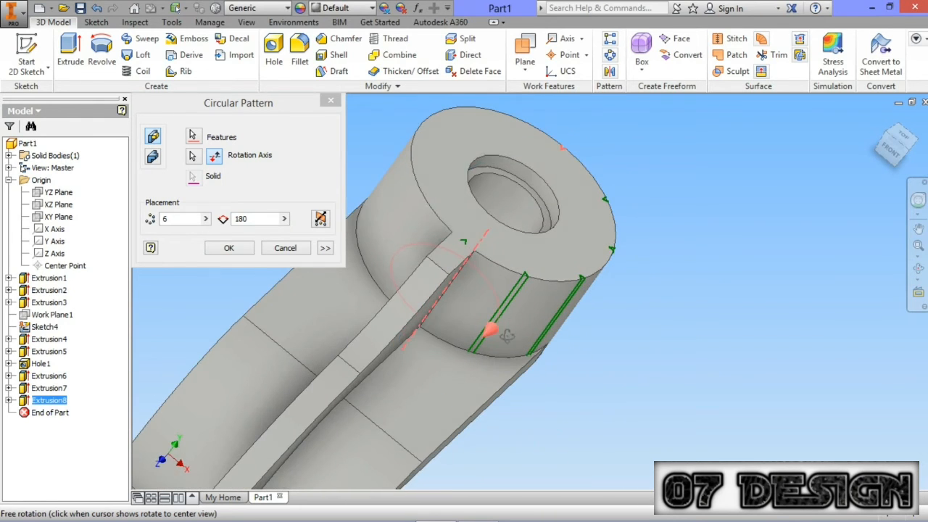
Step: Set the notch pattern's span to 360°, try 25 occurrences, and create the pattern with 50 occurrences
double_click(254, 219)
text(360)
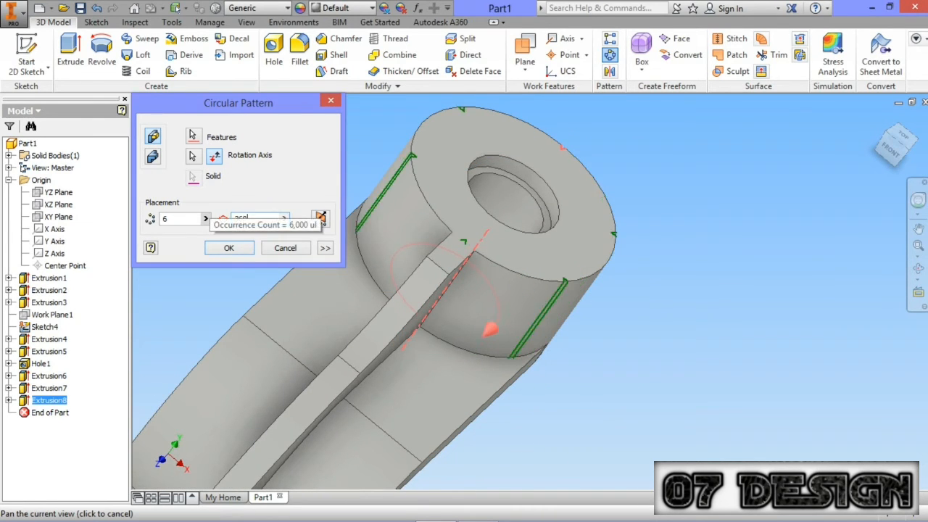
click(179, 218)
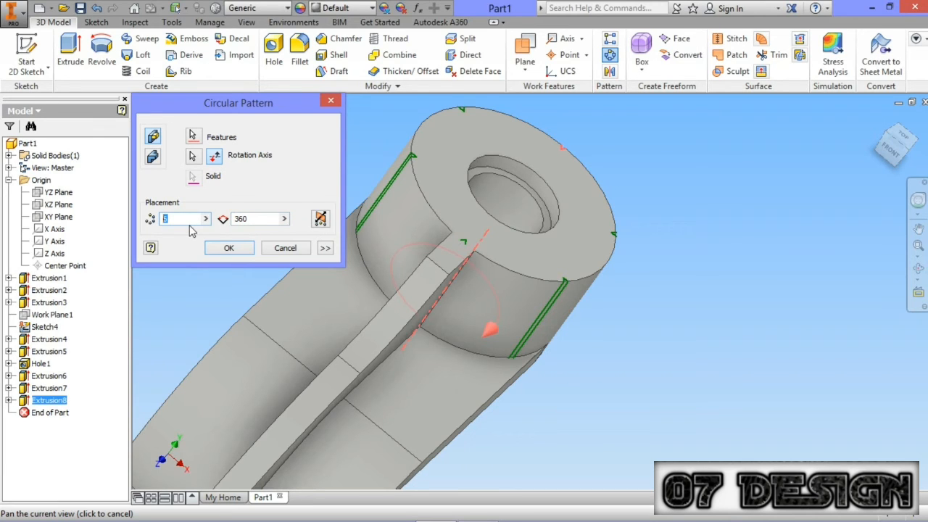
text(25)
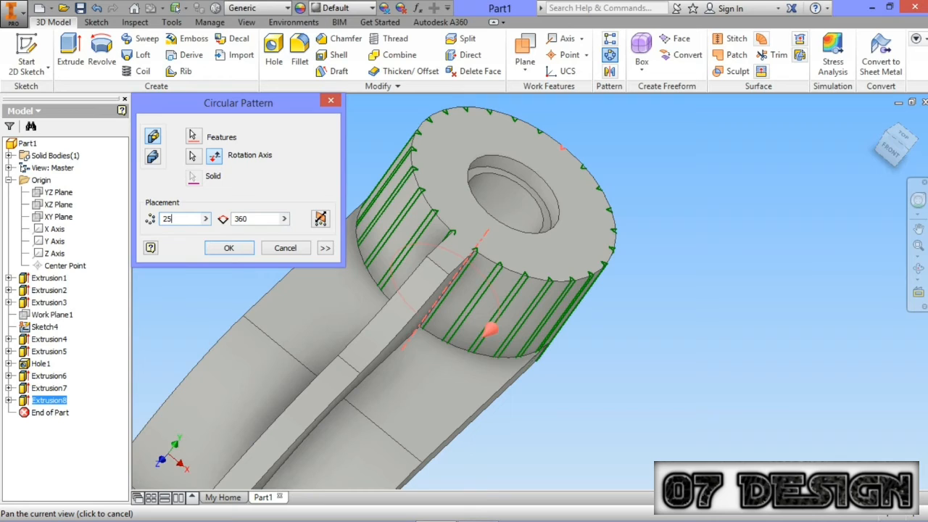
double_click(182, 219)
text(50)
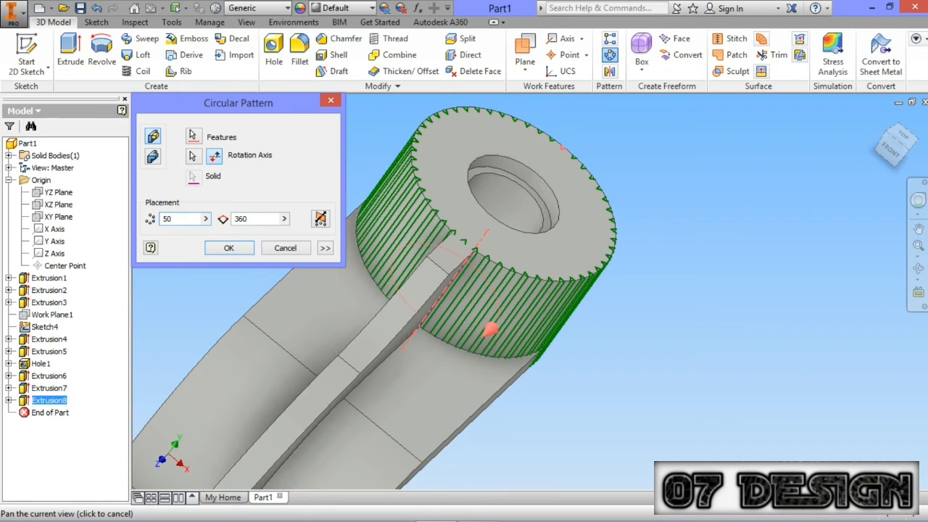
click(228, 248)
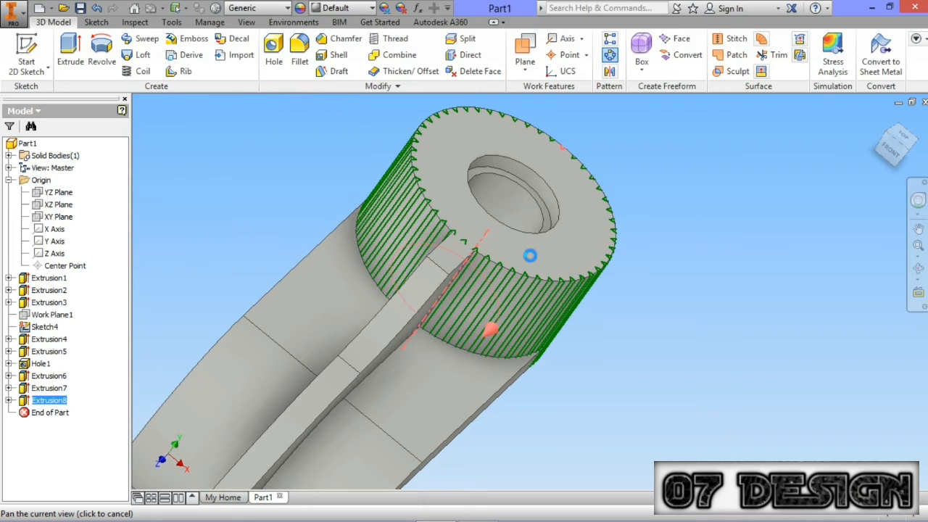
Step: Examine the patterned grooves around the boss from several angles and close up, including where they meet the rib and arm
click(918, 269)
drag(573, 269, 524, 234)
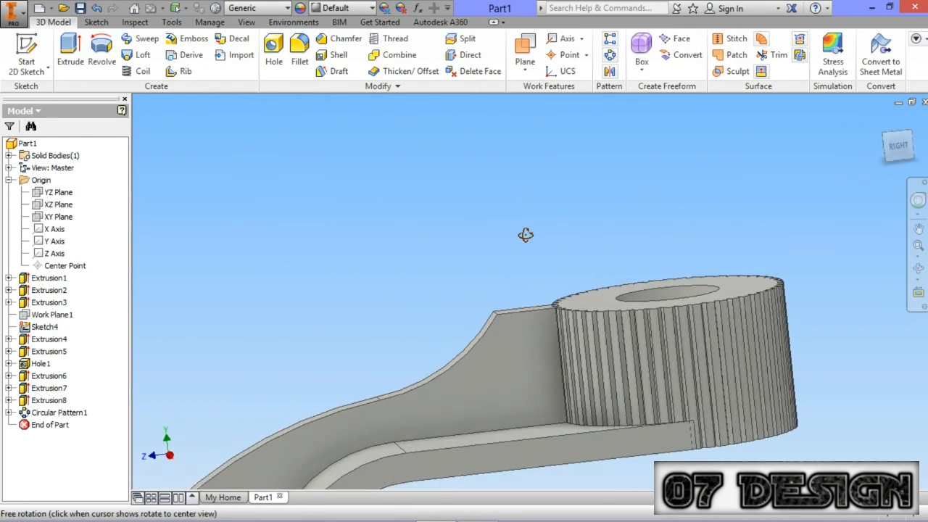
scroll(641, 314, up, 2)
drag(593, 331, 630, 354)
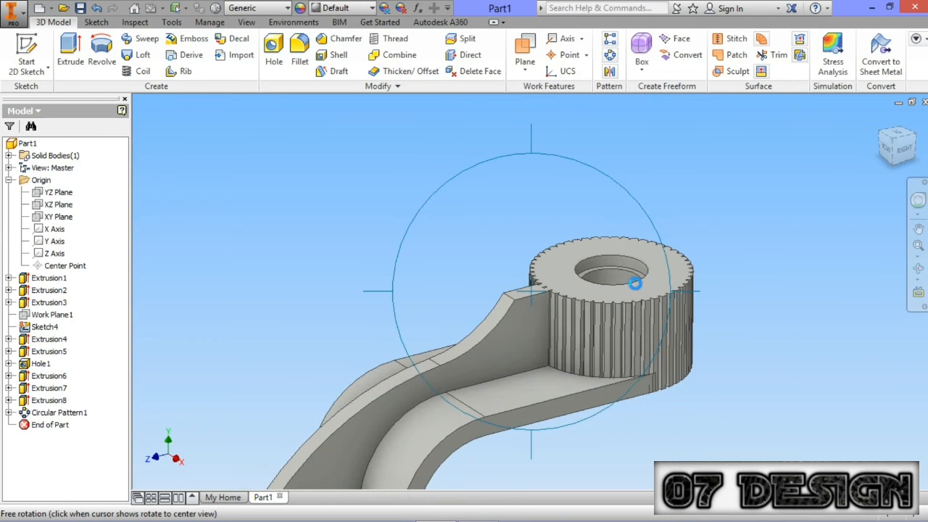
scroll(636, 283, down, 4)
scroll(602, 308, down, 3)
scroll(556, 304, up, 3)
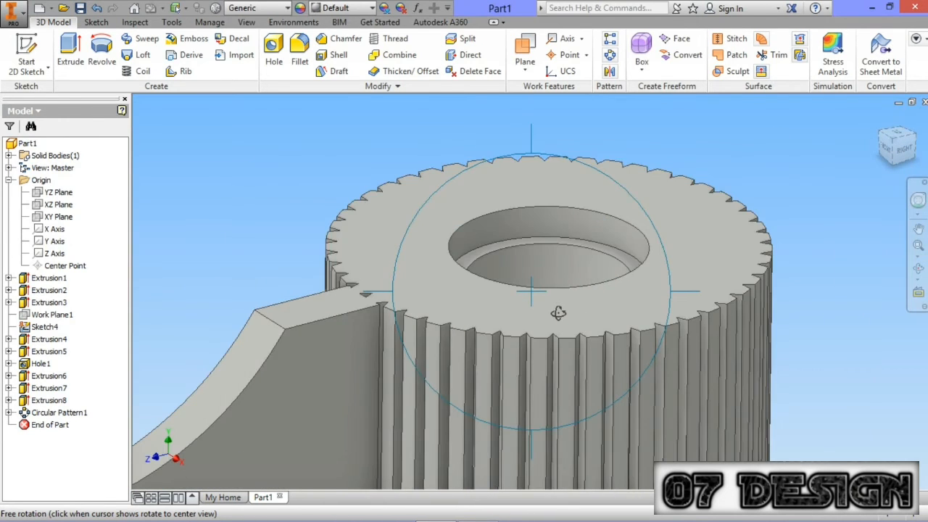
scroll(557, 312, down, 3)
scroll(558, 313, up, 4)
drag(566, 315, 591, 356)
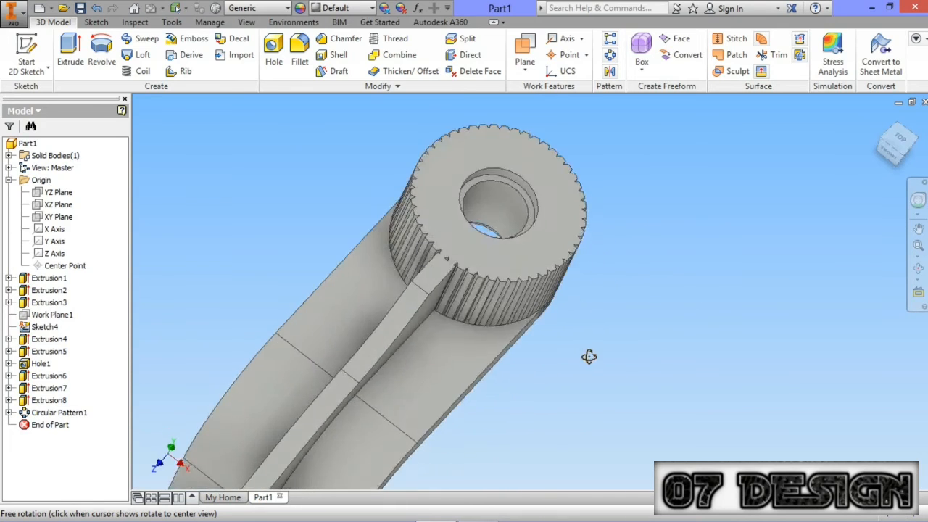
scroll(575, 332, down, 3)
scroll(565, 330, up, 3)
drag(555, 327, 629, 334)
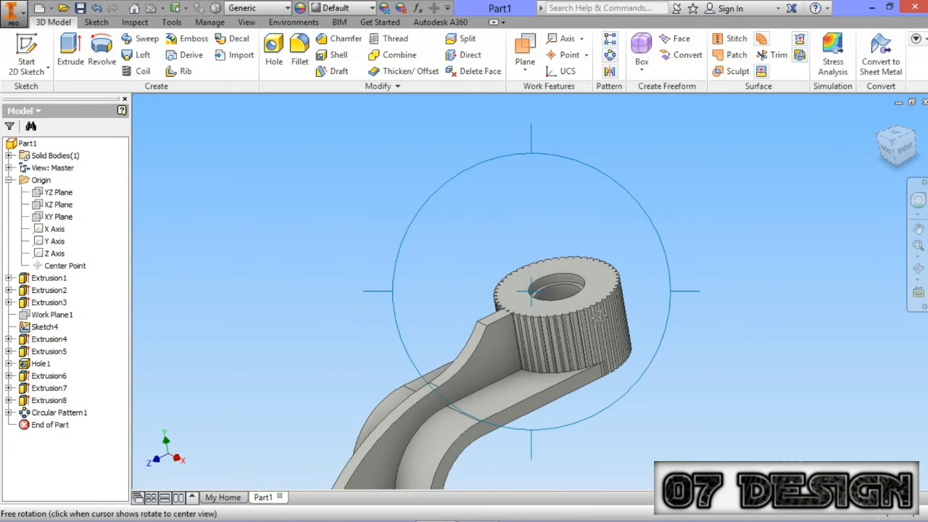
scroll(630, 335, down, 3)
scroll(630, 334, down, 5)
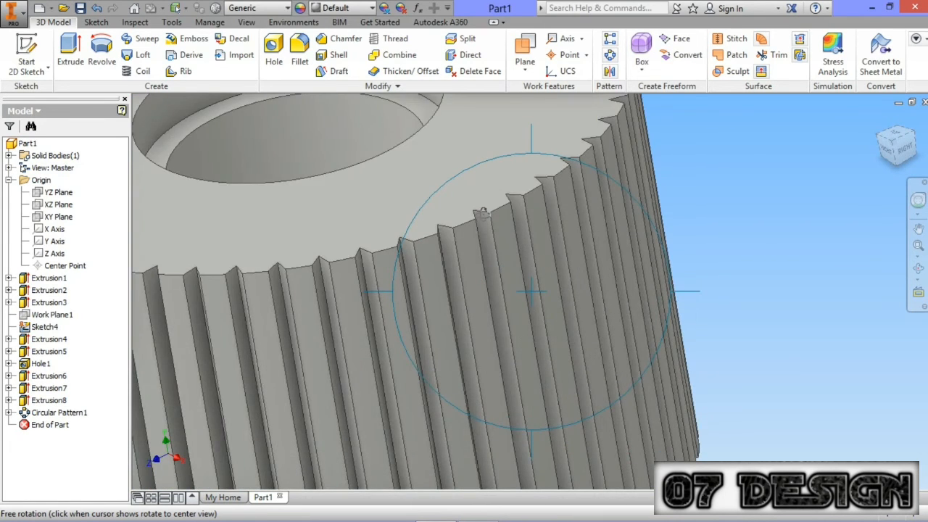
scroll(482, 214, down, 3)
scroll(488, 213, up, 6)
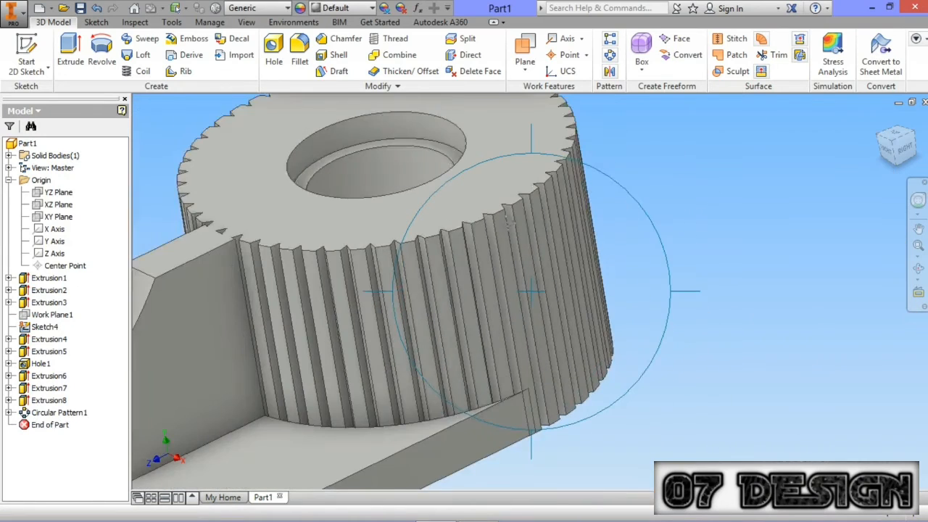
middle_drag(539, 270, 527, 351)
scroll(462, 193, down, 3)
key(Escape)
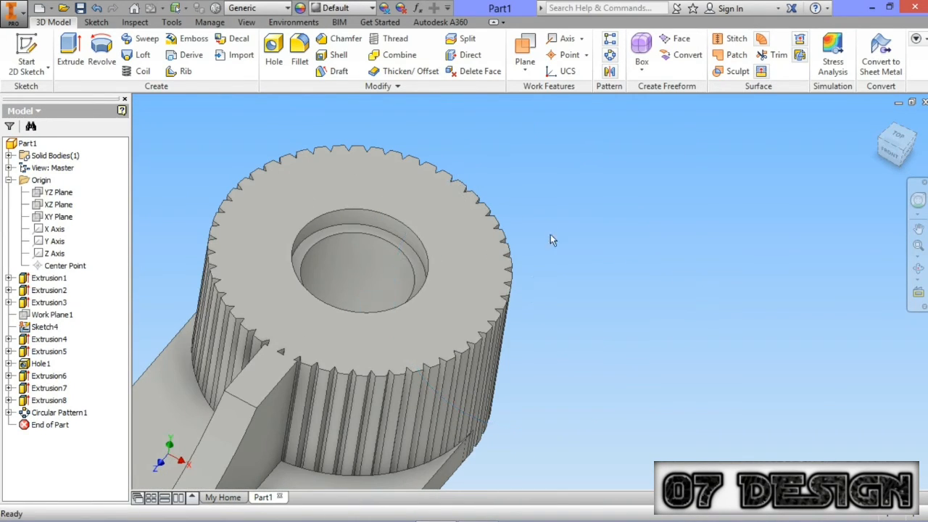
scroll(617, 244, up, 3)
scroll(620, 243, up, 3)
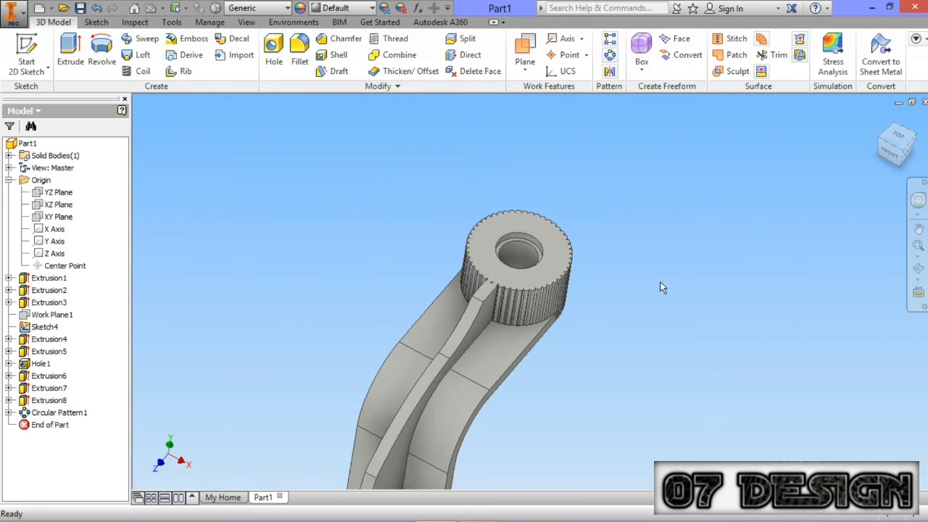
click(919, 268)
drag(534, 297, 610, 344)
drag(521, 316, 549, 316)
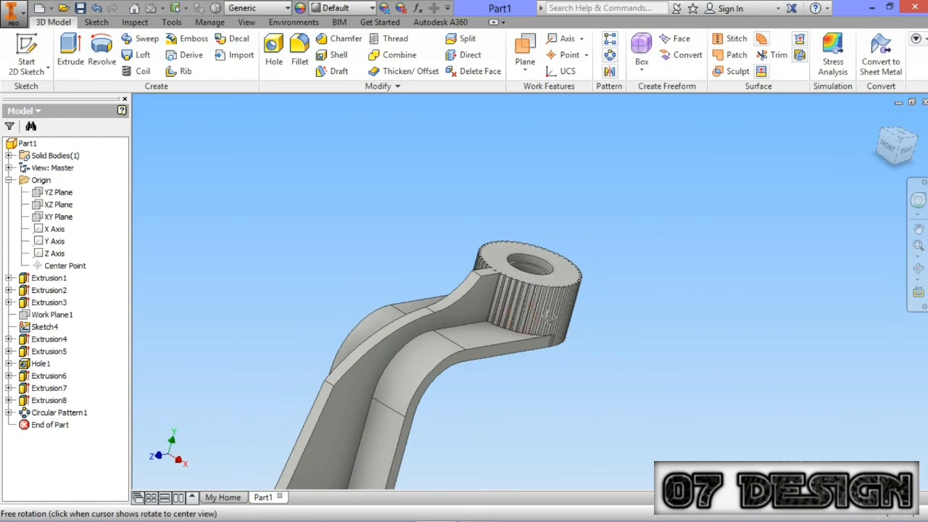
scroll(547, 316, down, 5)
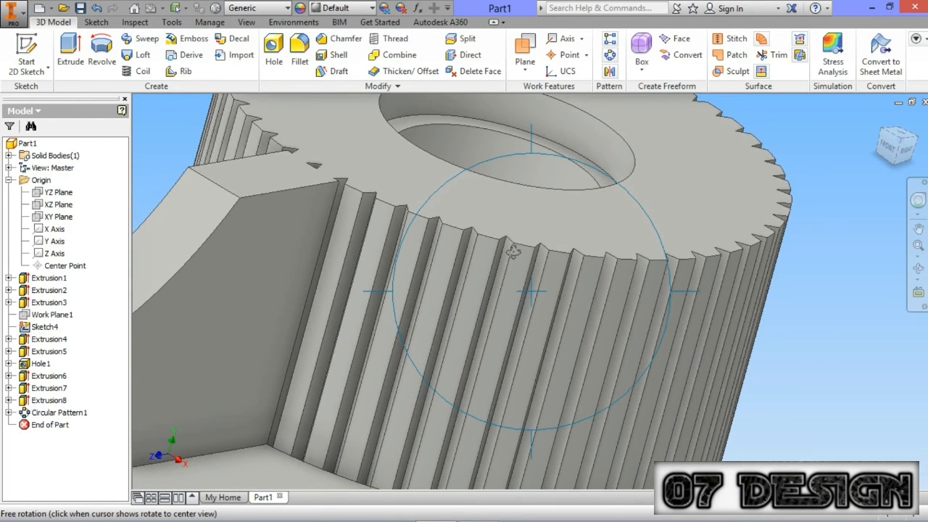
scroll(512, 250, down, 4)
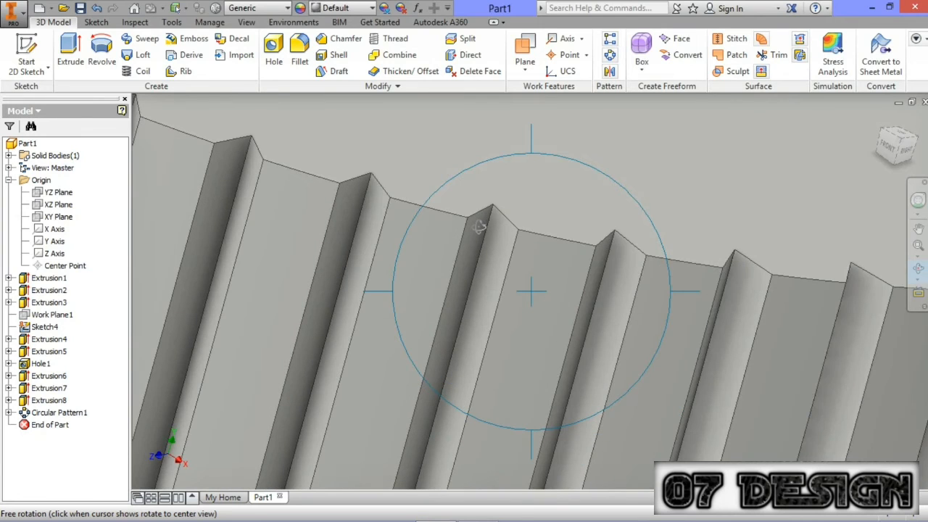
scroll(520, 236, up, 8)
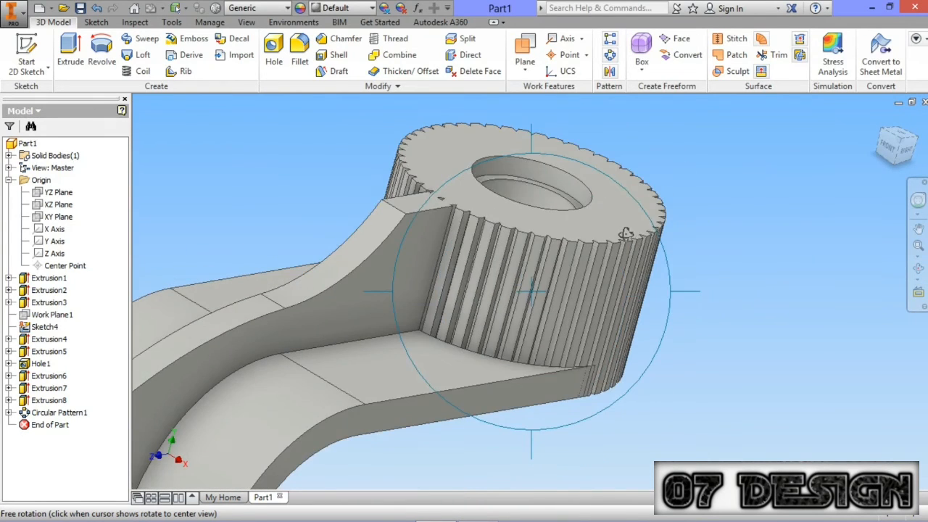
Step: Examine the whole bracket from above and below, including the underside of the arm around the boss and the foot plate
scroll(608, 240, up, 6)
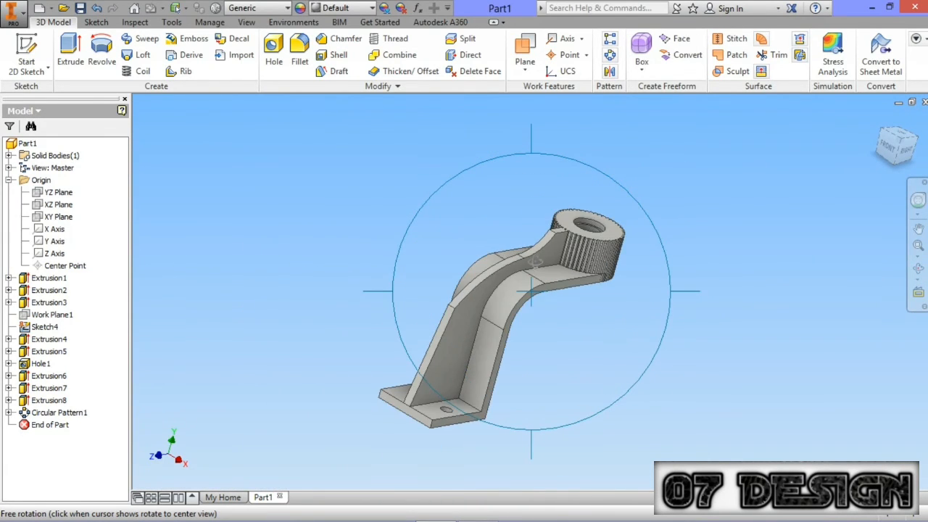
key(Escape)
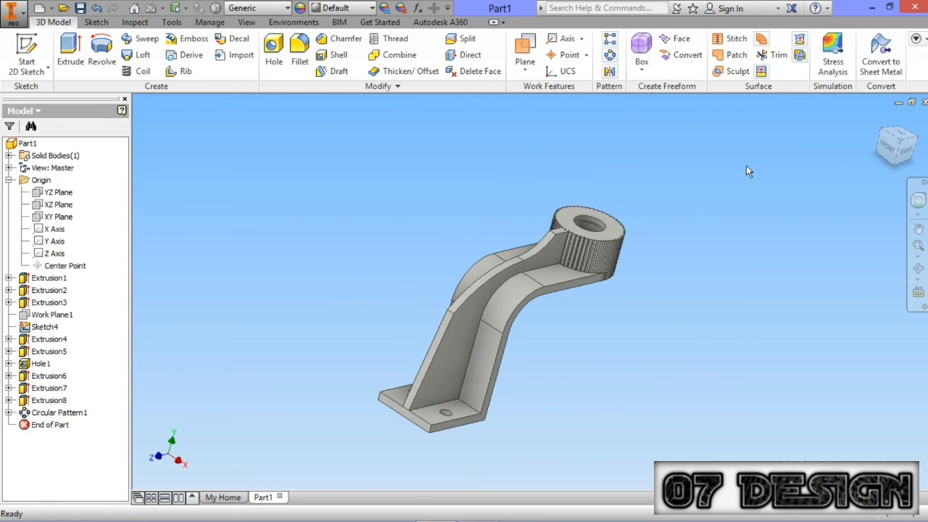
click(880, 123)
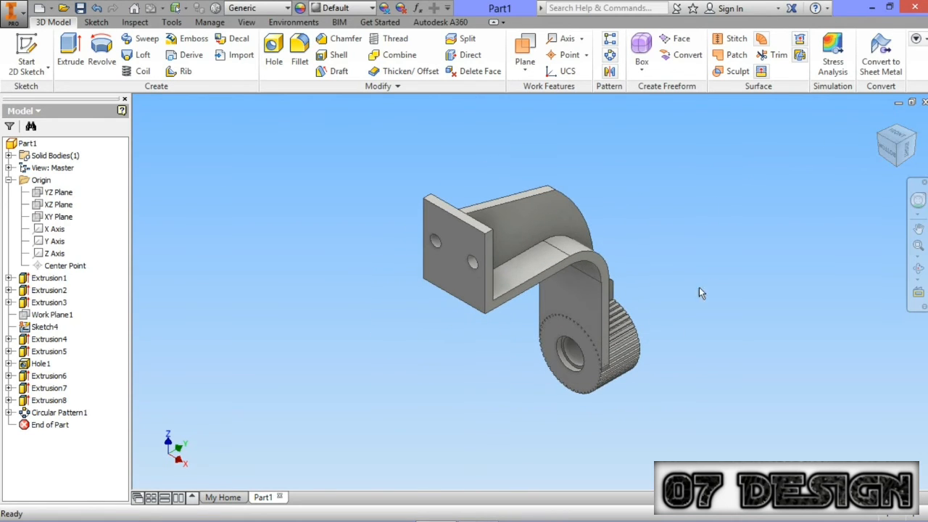
scroll(575, 291, down, 5)
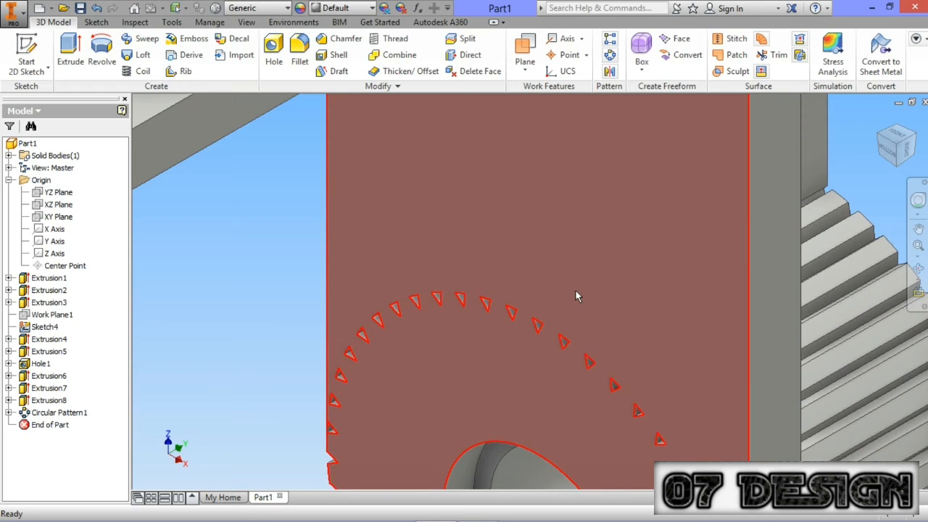
scroll(573, 296, up, 5)
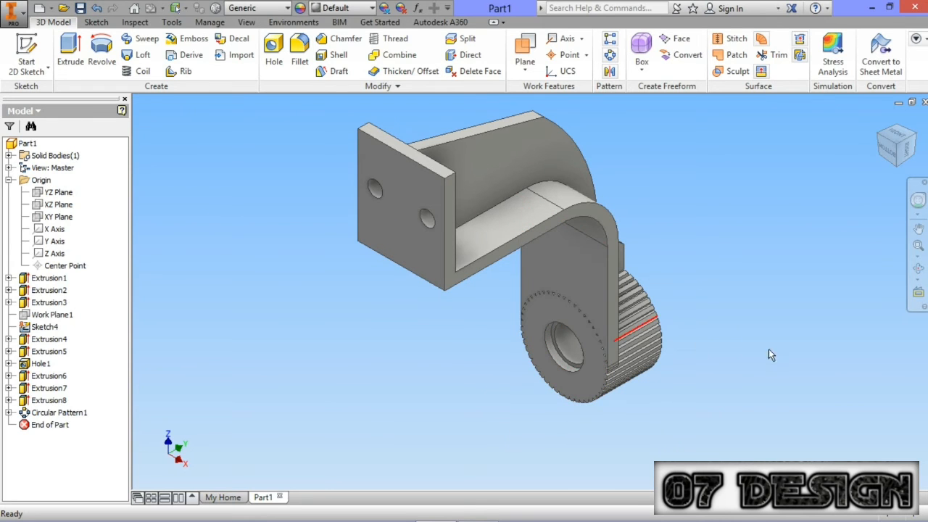
click(918, 268)
drag(631, 315, 626, 271)
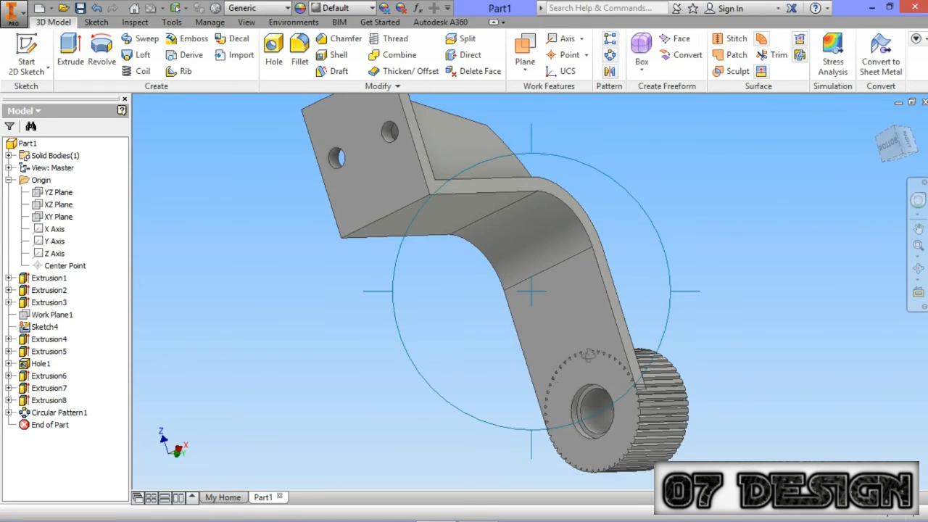
scroll(568, 353, down, 5)
scroll(568, 353, up, 5)
drag(554, 389, 595, 224)
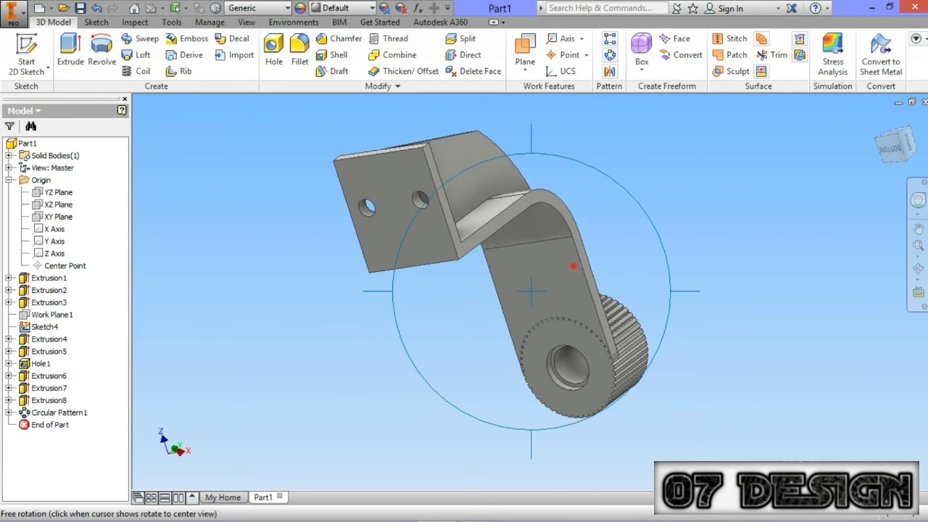
drag(574, 267, 466, 339)
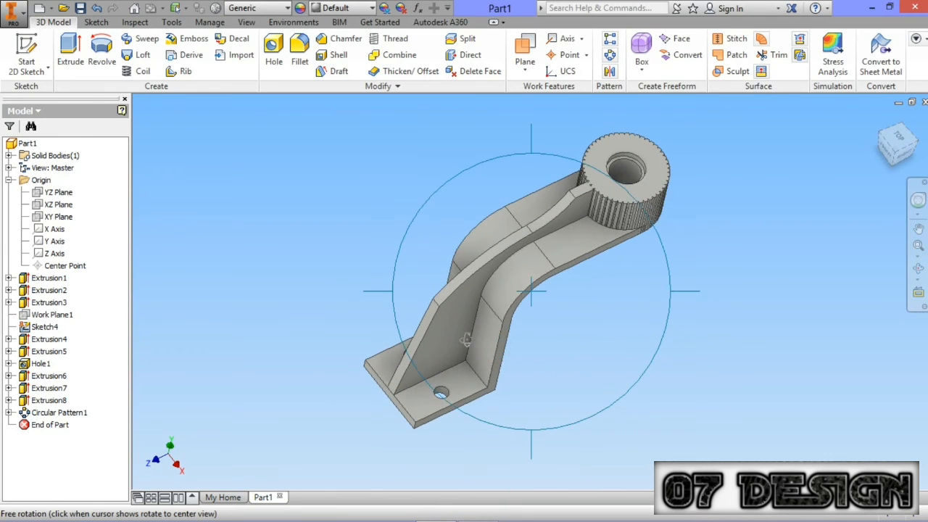
scroll(466, 338, down, 3)
middle_drag(466, 338, 437, 375)
scroll(436, 374, up, 2)
key(Escape)
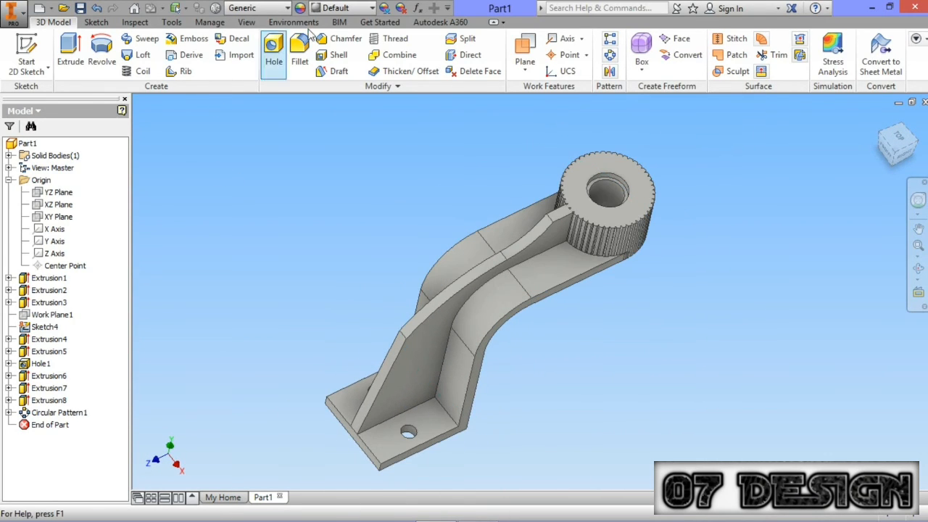
Step: Try the Skid Plate appearance on the whole bracket and inspect it from another angle
click(372, 10)
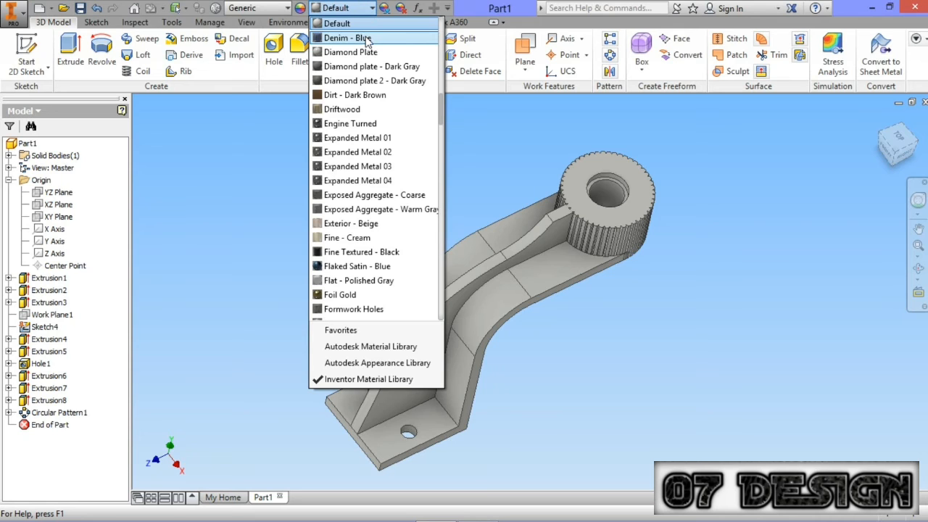
scroll(370, 181, down, 15)
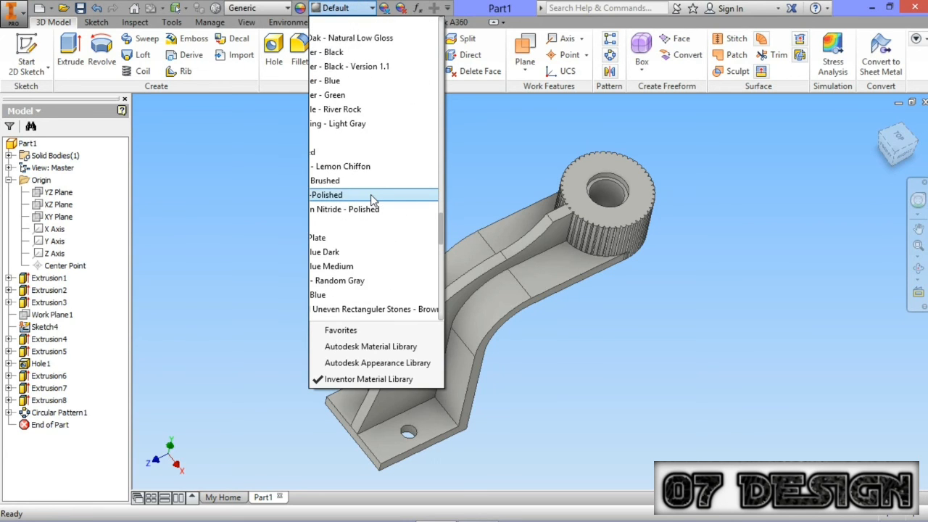
scroll(366, 193, up, 10)
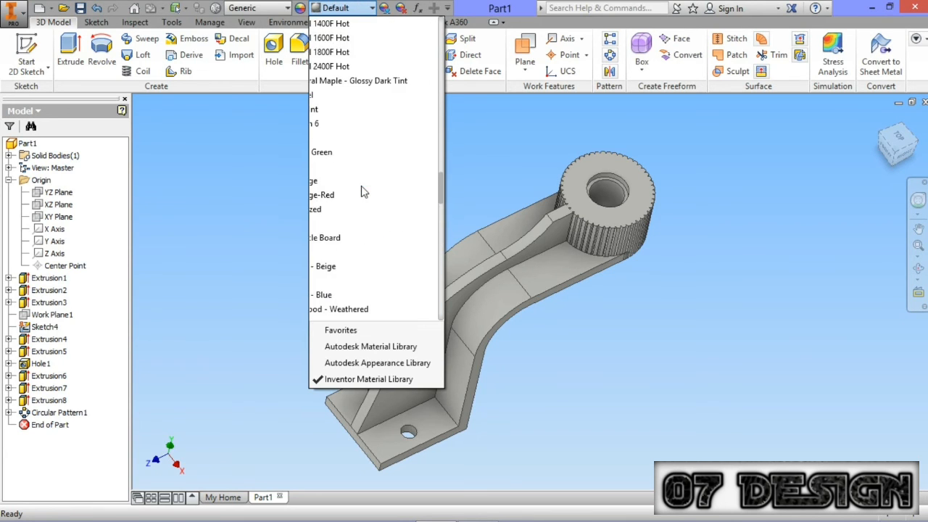
scroll(364, 192, up, 10)
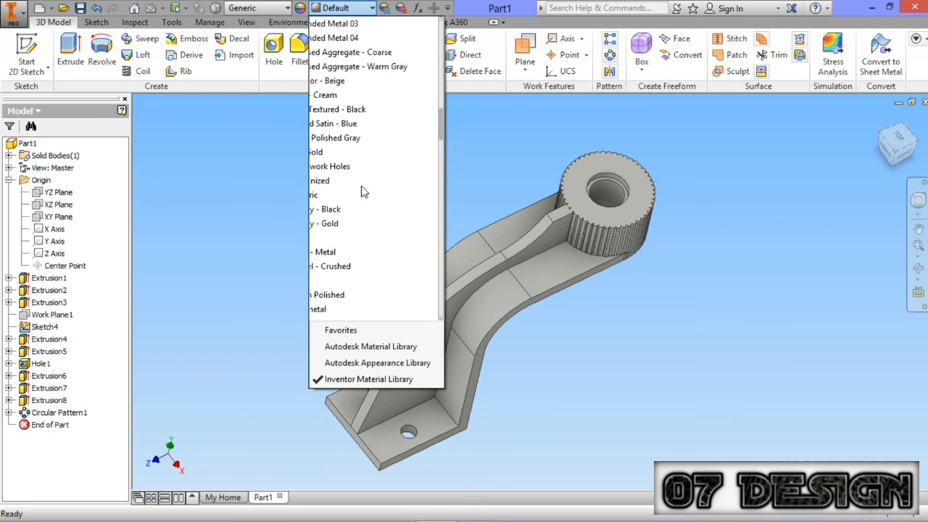
scroll(364, 192, up, 6)
scroll(325, 138, up, 2)
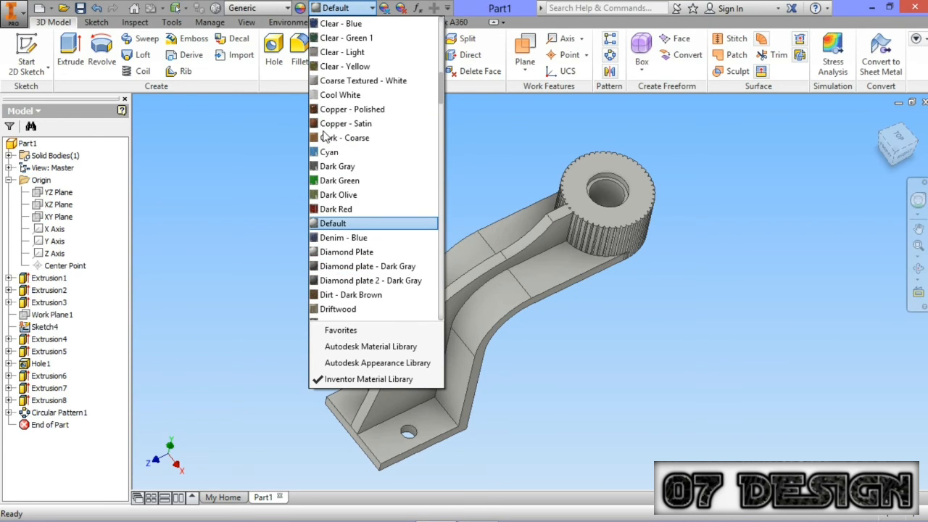
scroll(325, 109, up, 1)
scroll(326, 81, up, 2)
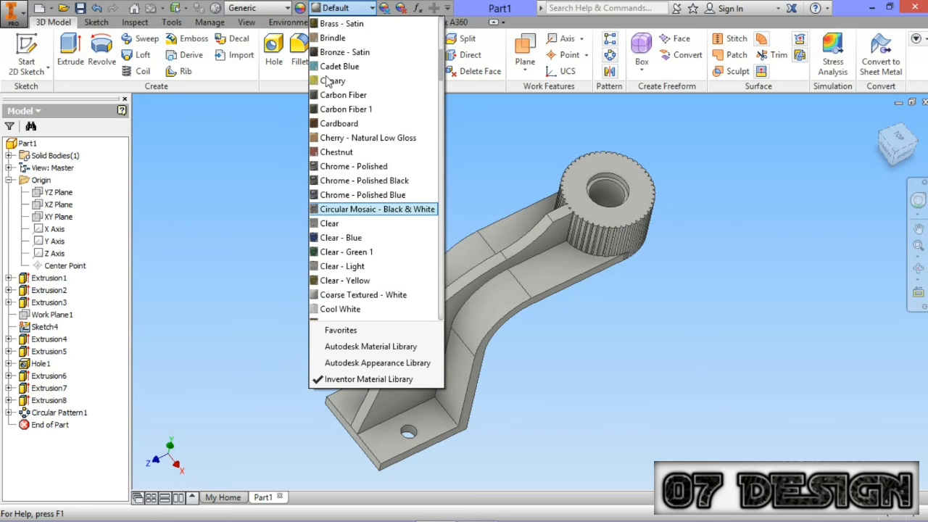
scroll(332, 75, up, 3)
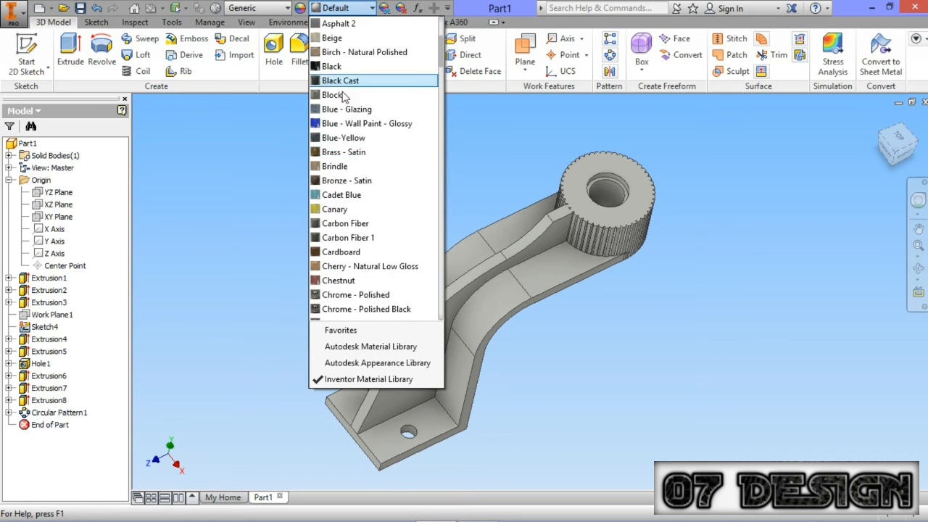
scroll(330, 109, down, 1)
scroll(349, 218, down, 15)
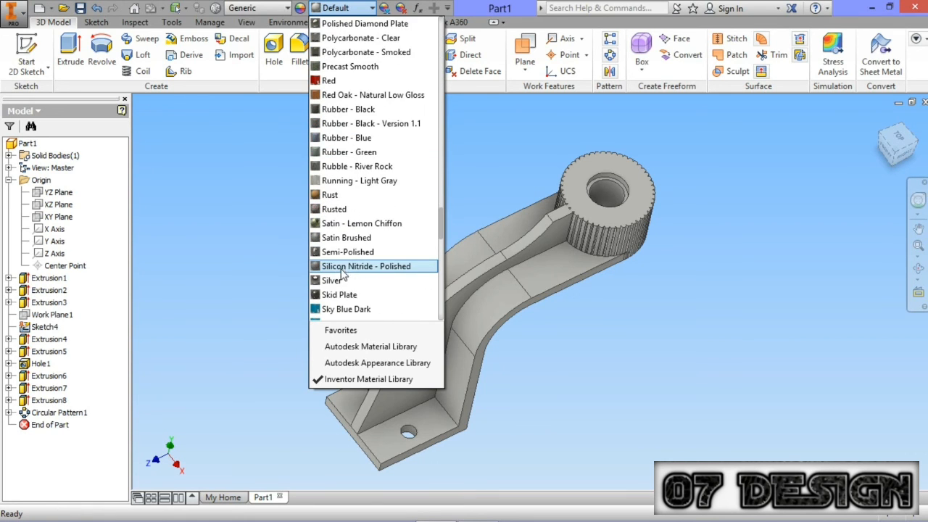
click(346, 252)
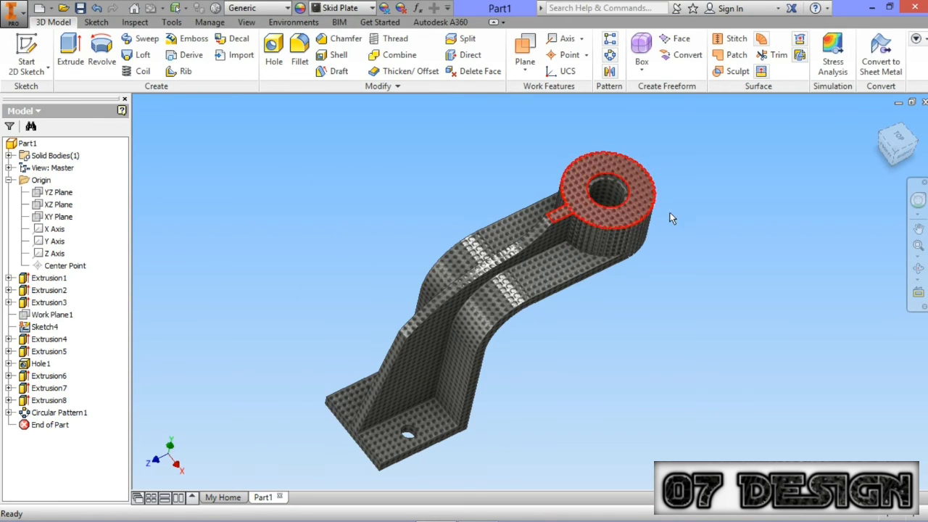
middle_drag(702, 216, 723, 234)
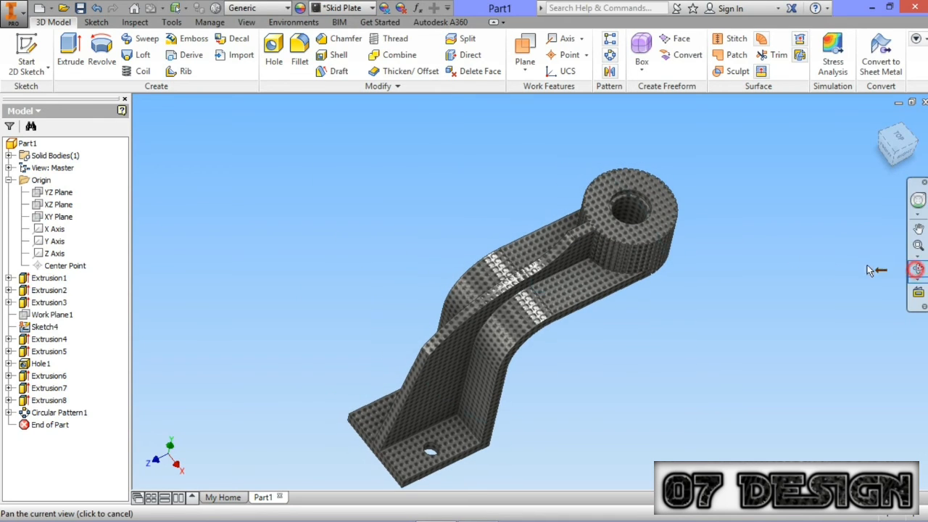
click(917, 269)
drag(652, 215, 553, 250)
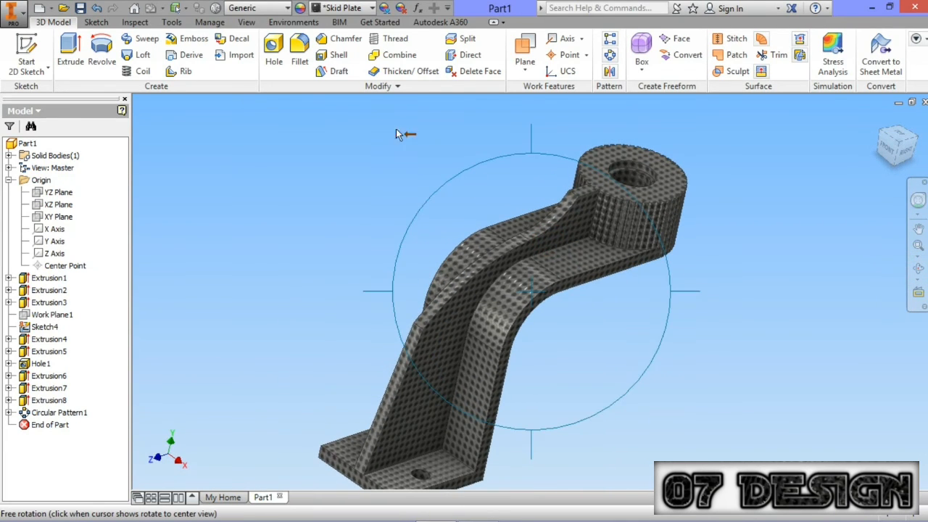
key(Escape)
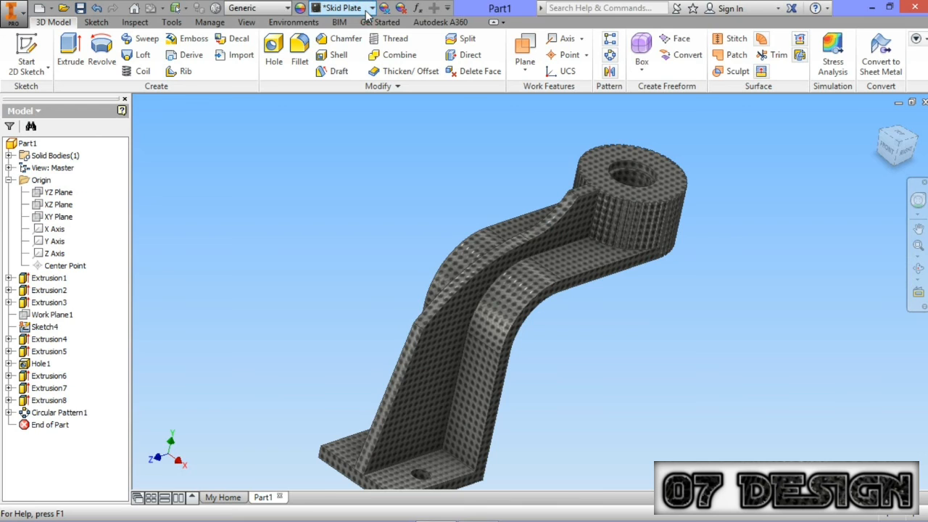
Step: Set the bracket's appearance to Metal 1600F Hot from the Inventor Material Library
click(370, 9)
scroll(349, 151, up, 10)
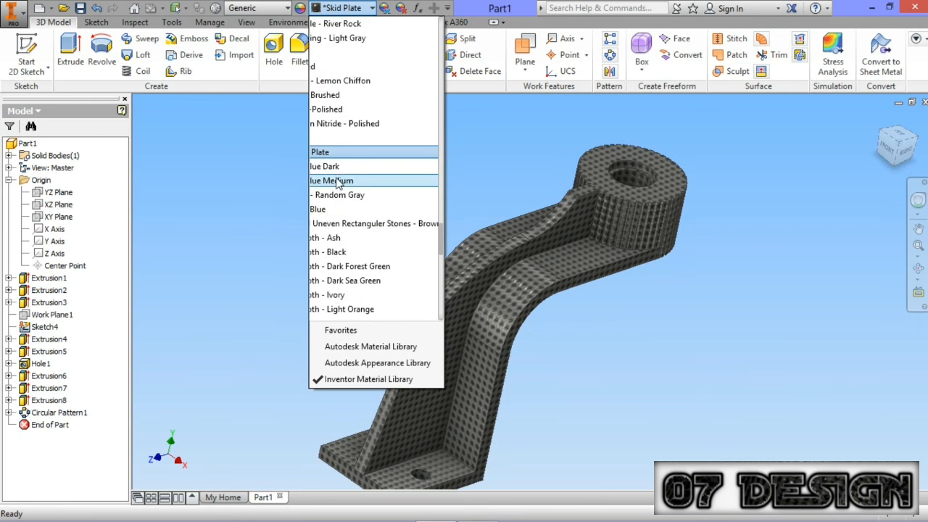
scroll(349, 151, up, 10)
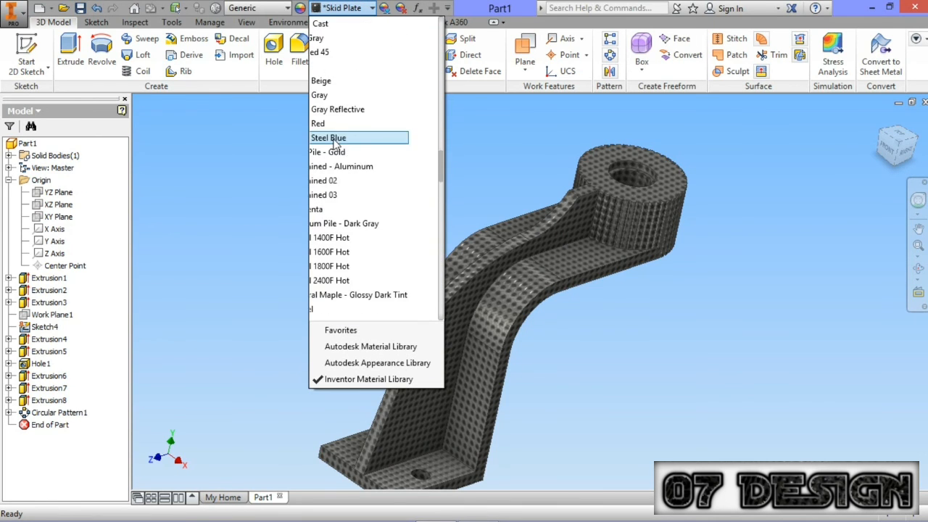
scroll(332, 140, up, 6)
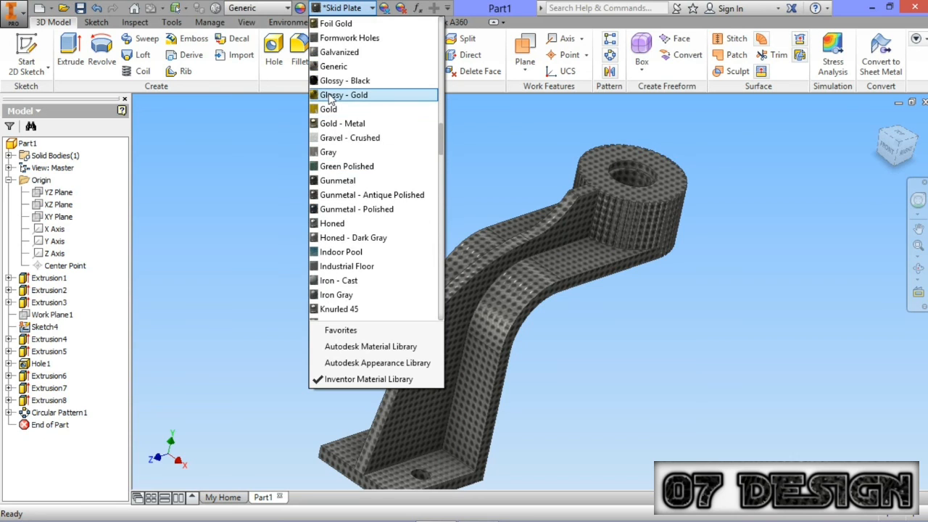
scroll(335, 98, up, 6)
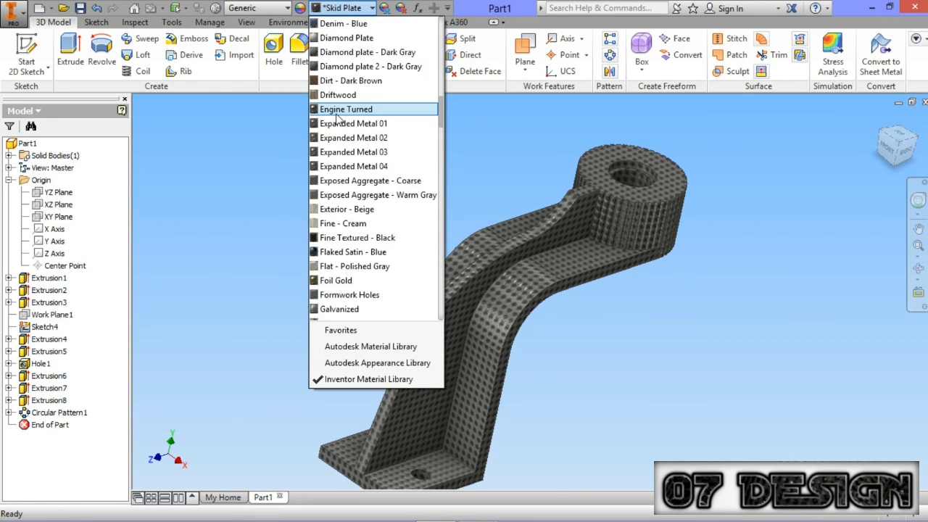
scroll(352, 142, up, 3)
scroll(350, 142, up, 3)
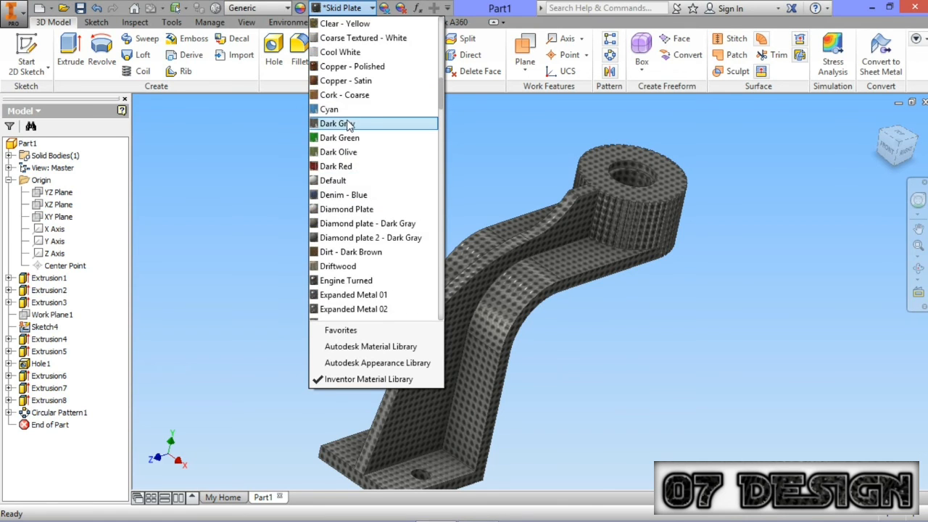
scroll(346, 127, down, 3)
scroll(344, 175, down, 13)
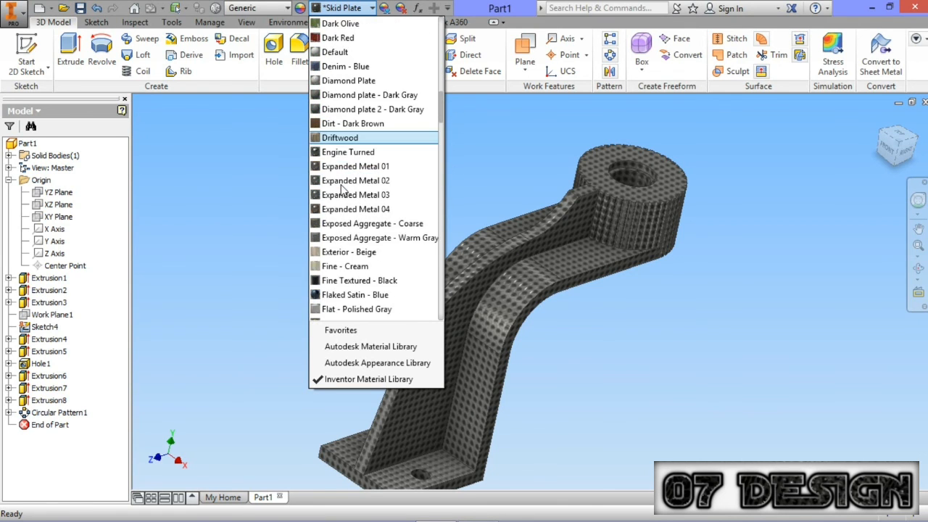
scroll(349, 197, down, 3)
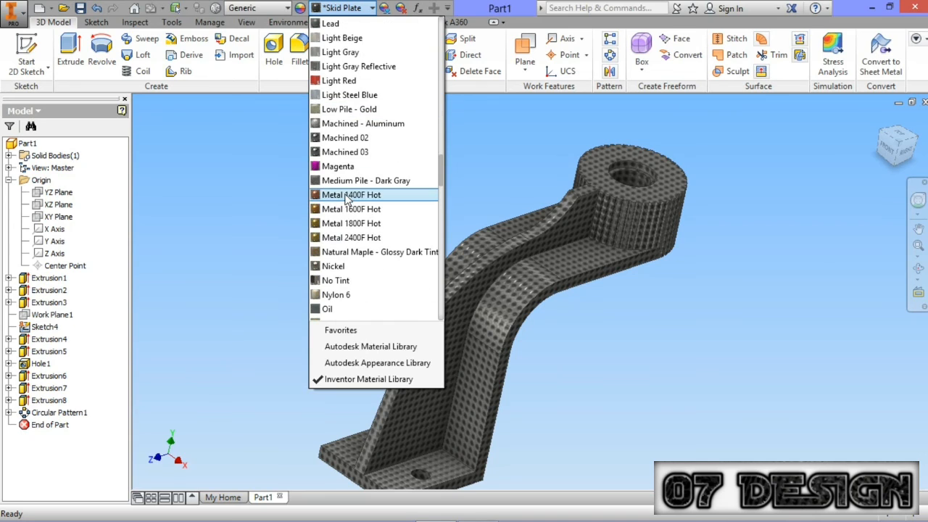
click(355, 213)
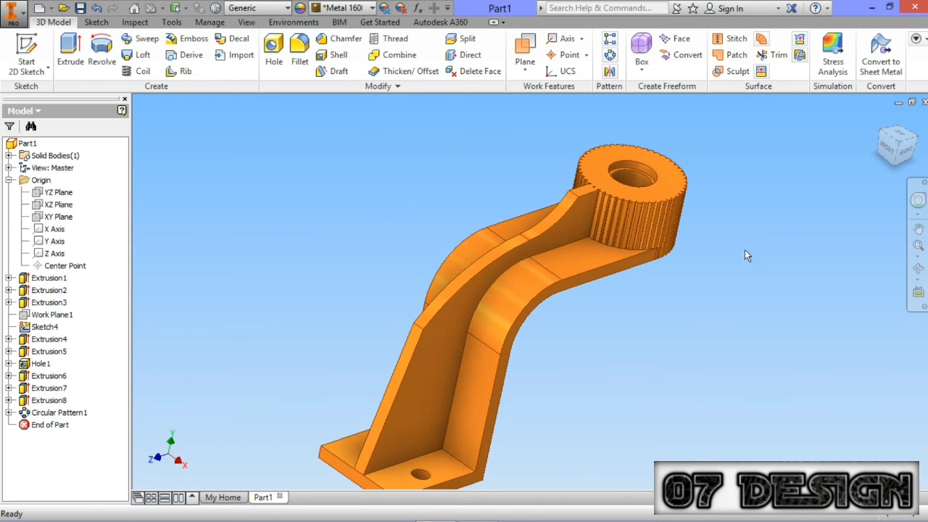
Step: Start a 0.5 mm fillet on the edge chain where one side of the rib meets the arm and leg
click(919, 274)
drag(618, 239, 612, 248)
drag(598, 287, 527, 279)
drag(488, 159, 543, 253)
scroll(537, 252, up, 3)
key(Escape)
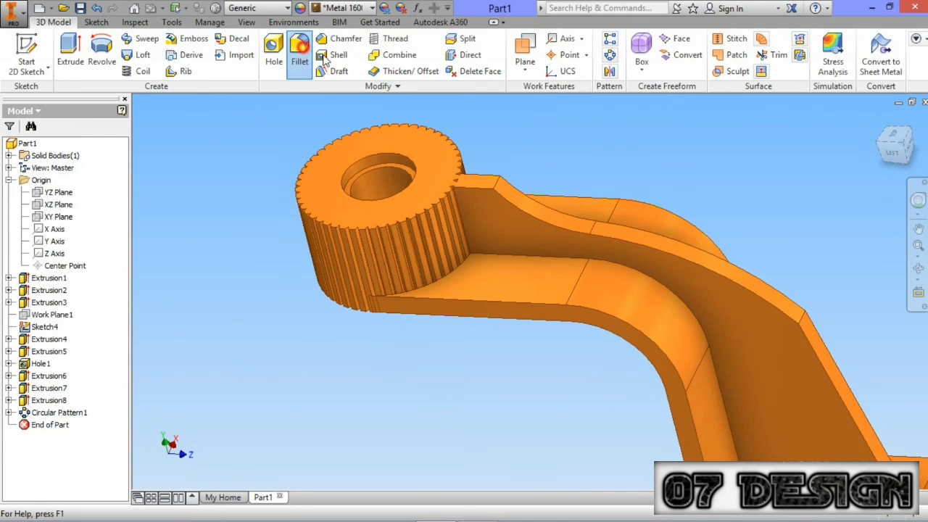
click(300, 54)
scroll(484, 232, up, 2)
click(504, 279)
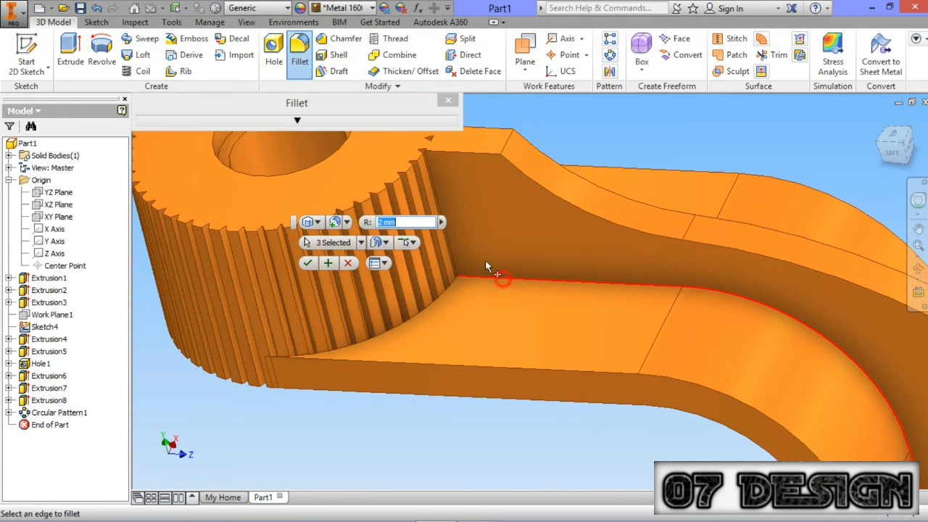
scroll(467, 250, down, 2)
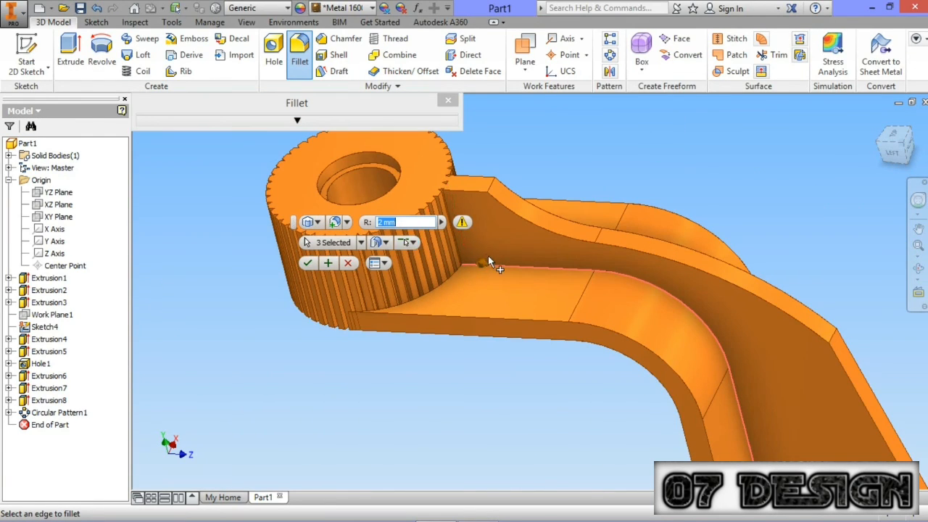
text(0.)
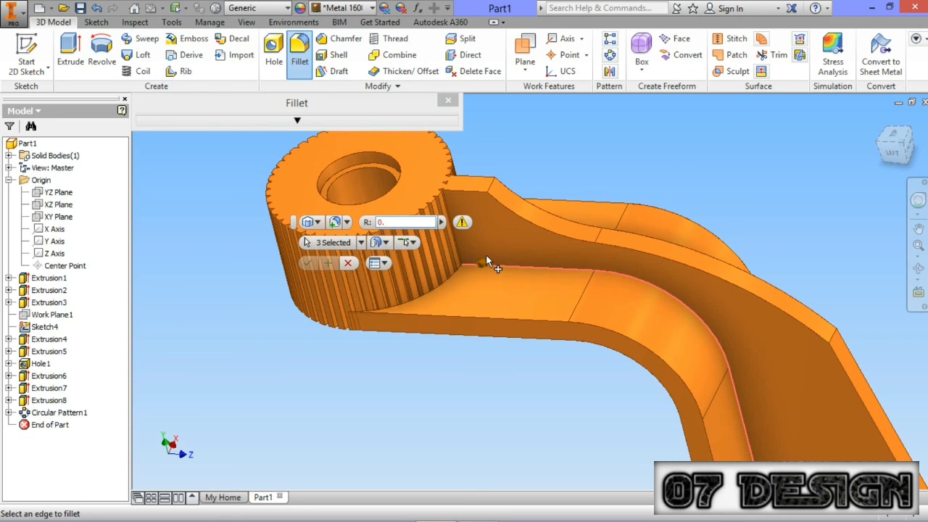
text(5)
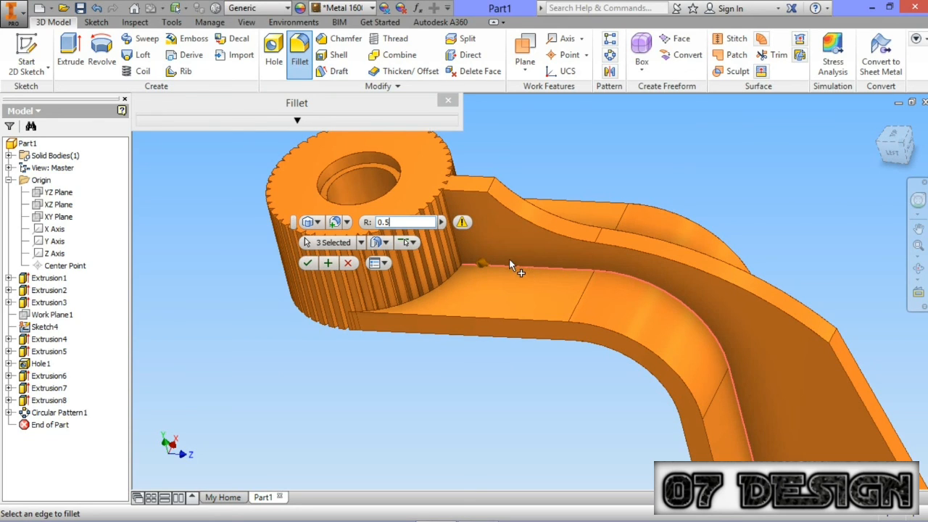
Step: Add the rib-to-foot-plate edge and the leg-to-foot-plate edge on the same side to the fillet selection
scroll(571, 268, up, 3)
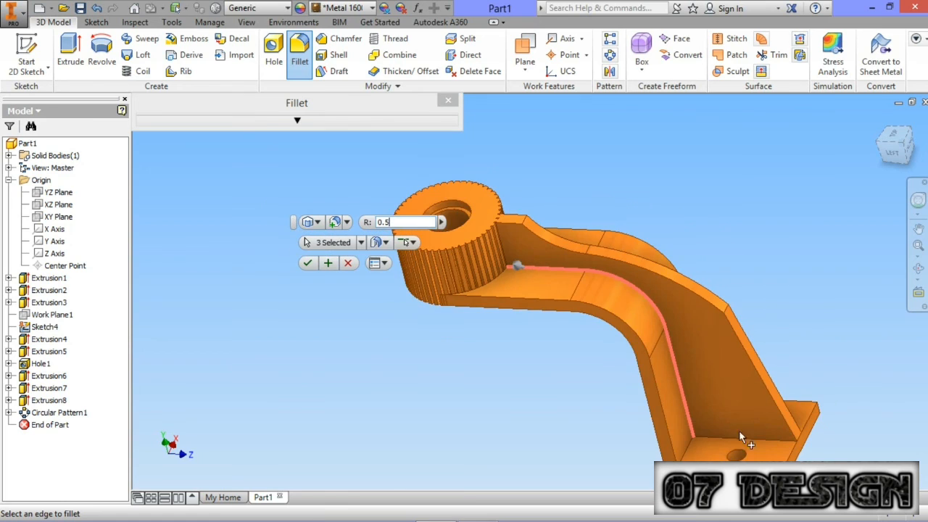
scroll(739, 430, down, 4)
click(721, 428)
click(638, 439)
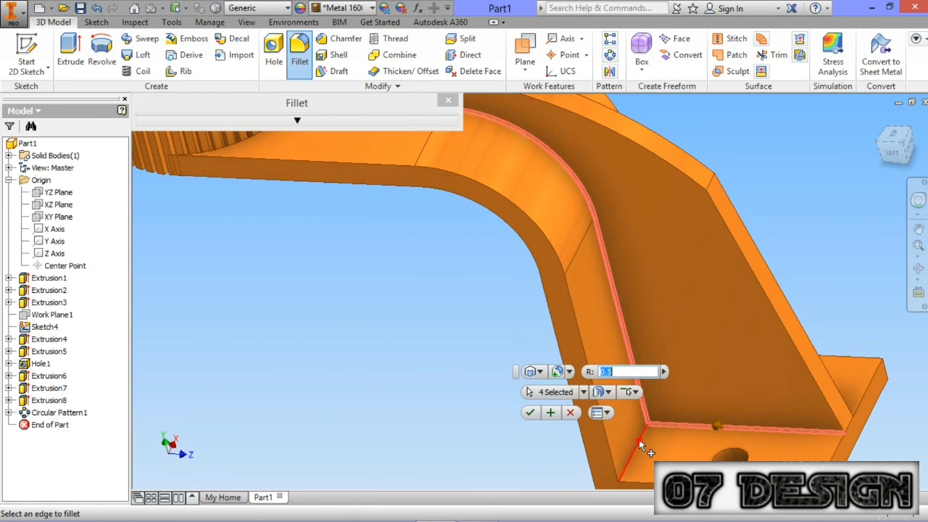
scroll(587, 305, up, 3)
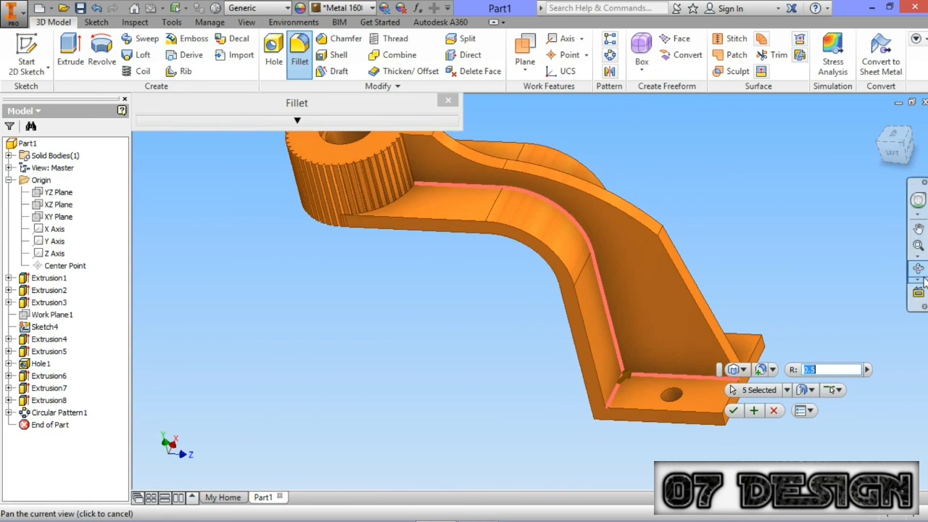
Step: Add the matching rib, foot plate and leg edges on the rib's opposite side to the fillet selection
drag(637, 297, 503, 253)
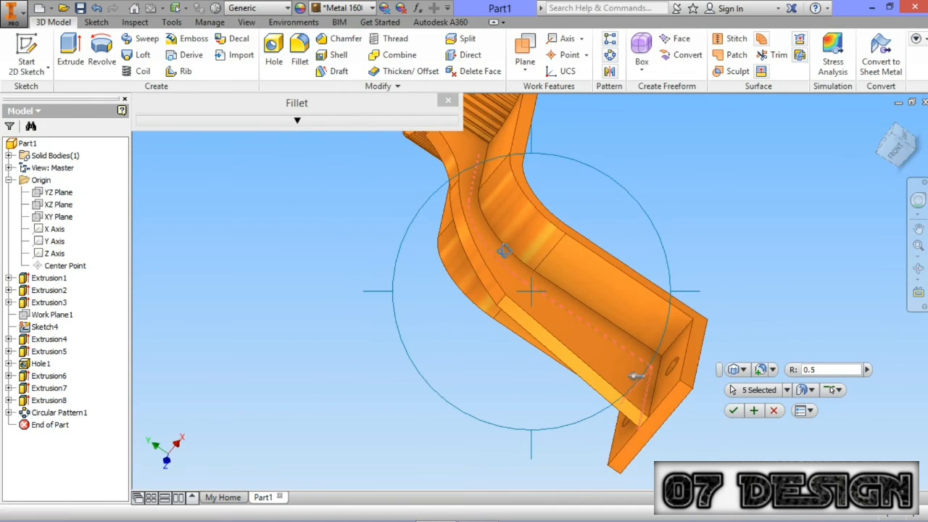
scroll(502, 253, down, 2)
key(Escape)
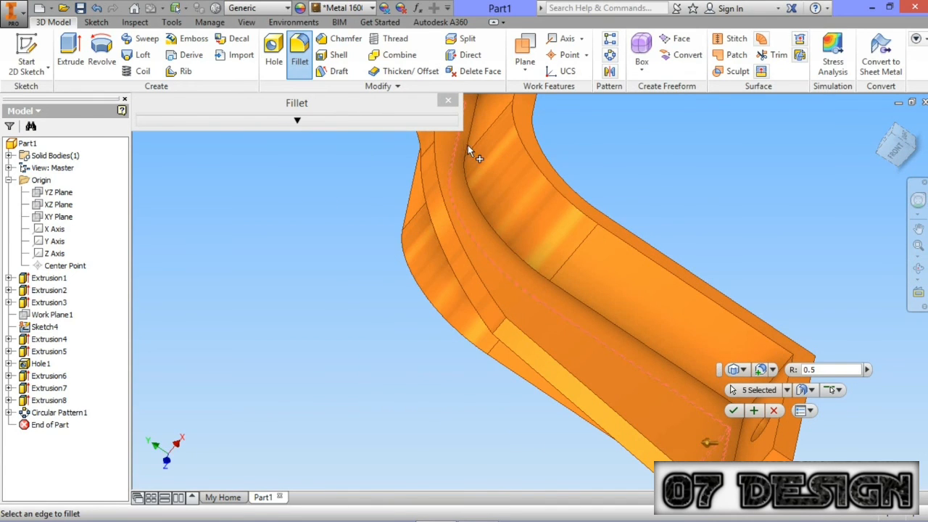
click(467, 146)
click(742, 418)
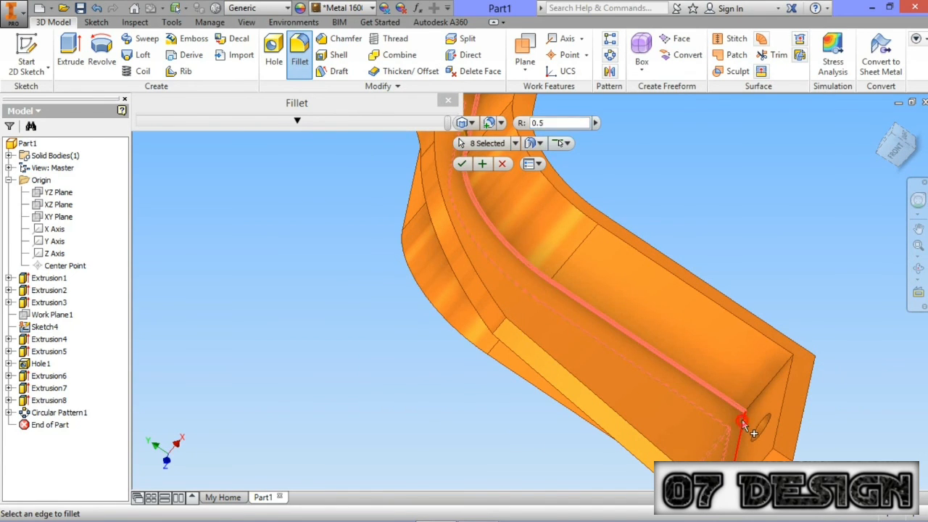
click(760, 391)
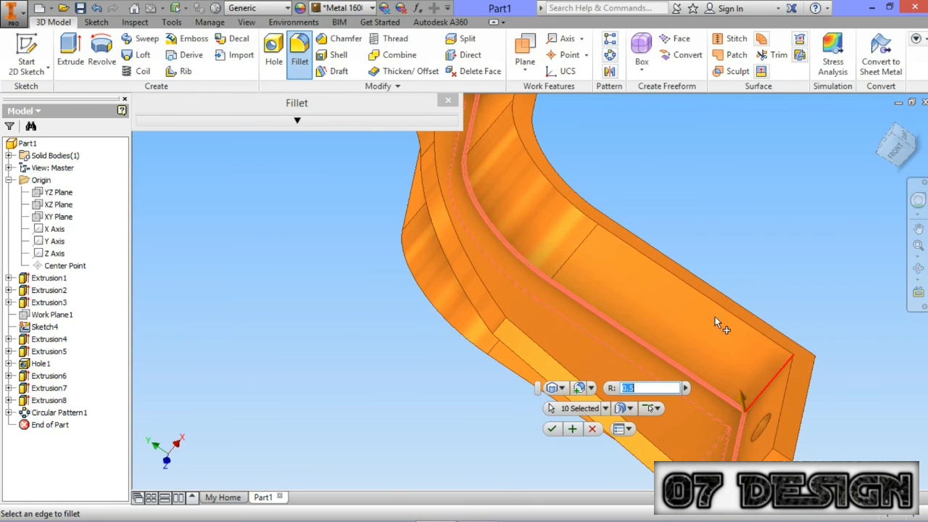
Step: Check the selected edges from the other side and apply the 0.5 mm fillet to all of them
scroll(715, 317, up, 3)
click(919, 280)
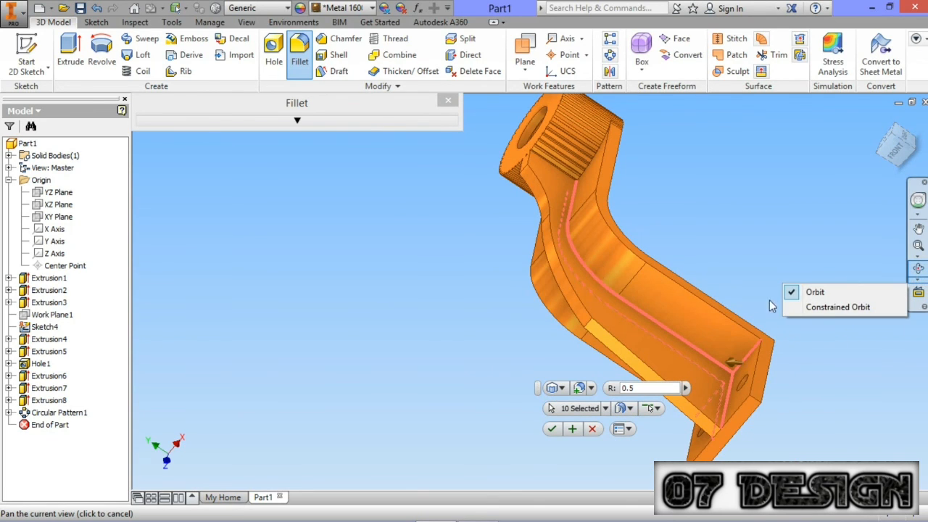
click(815, 293)
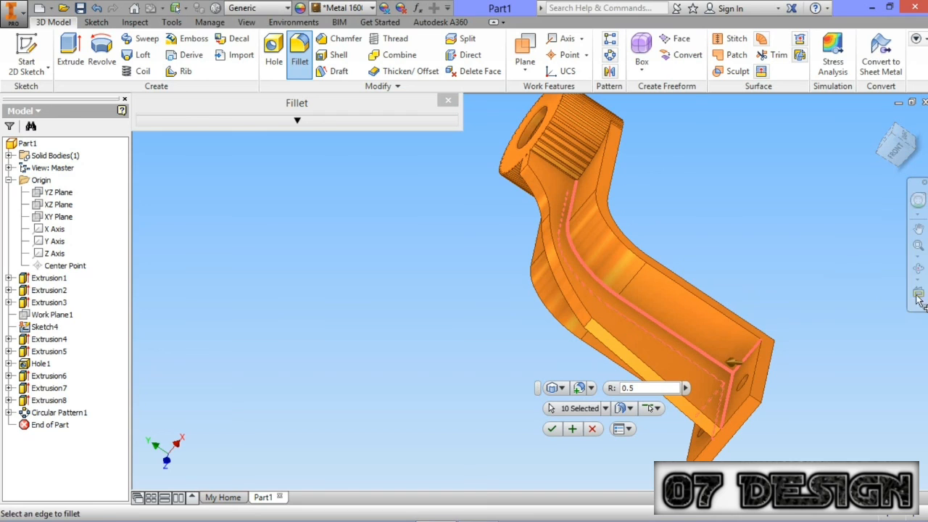
click(919, 269)
drag(710, 309, 625, 310)
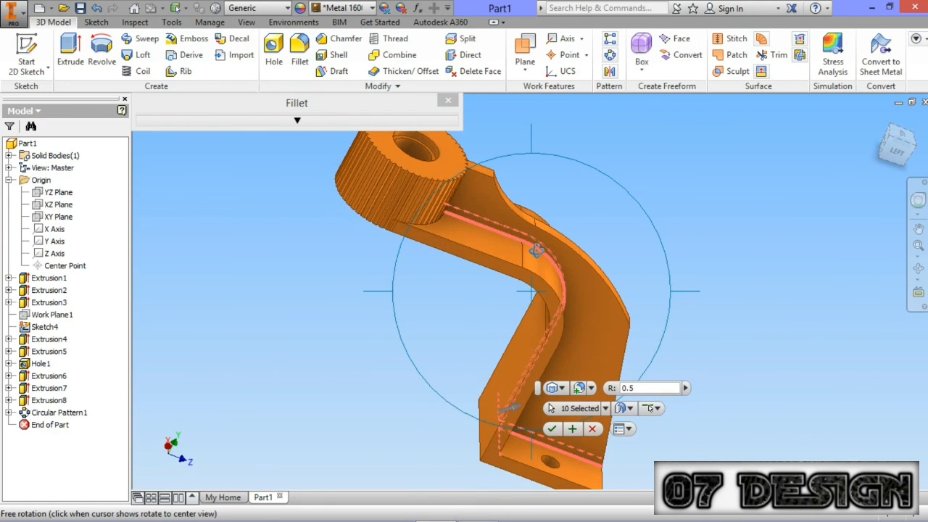
scroll(537, 251, up, 2)
click(577, 429)
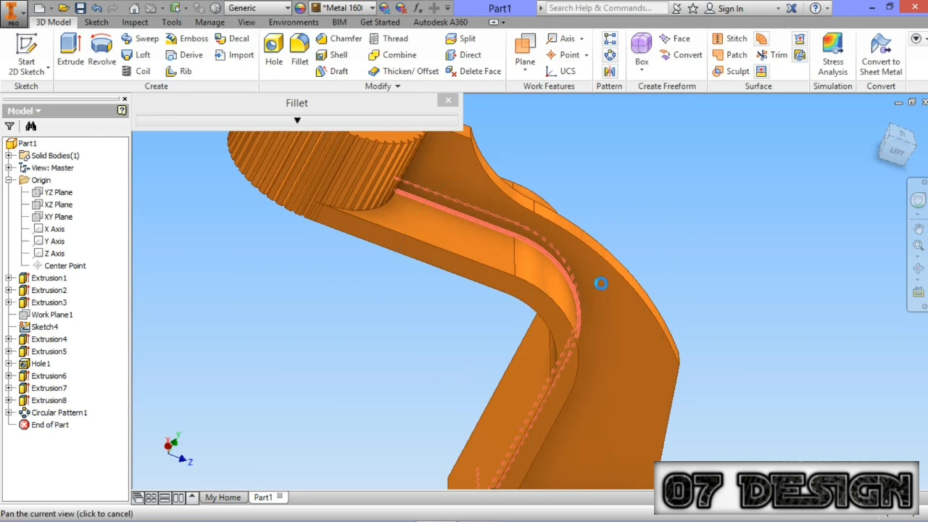
scroll(565, 218, up, 2)
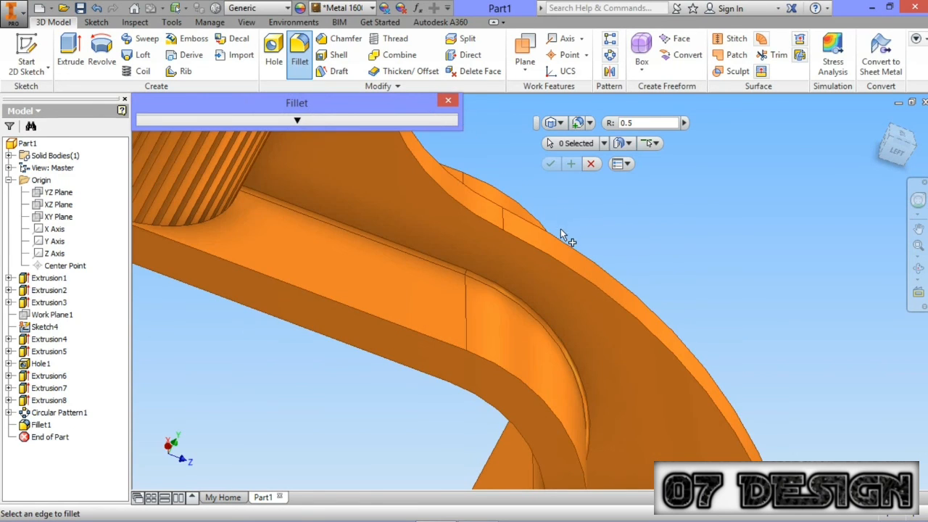
scroll(512, 213, down, 3)
scroll(504, 243, up, 2)
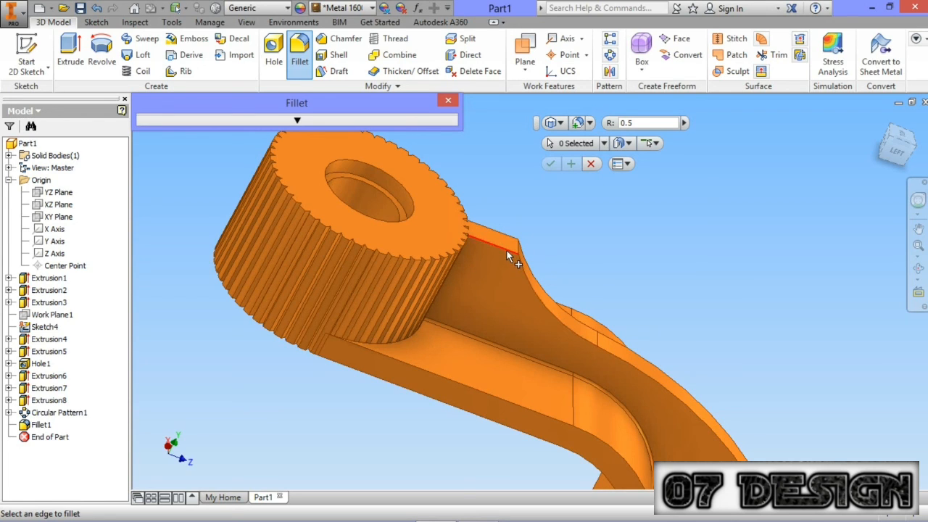
click(506, 251)
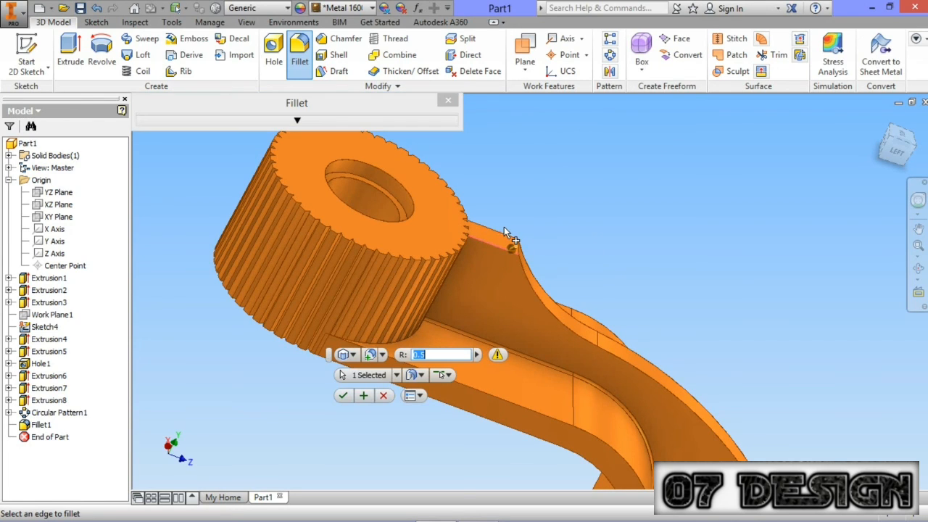
scroll(503, 224, up, 2)
key(Escape)
scroll(611, 264, down, 3)
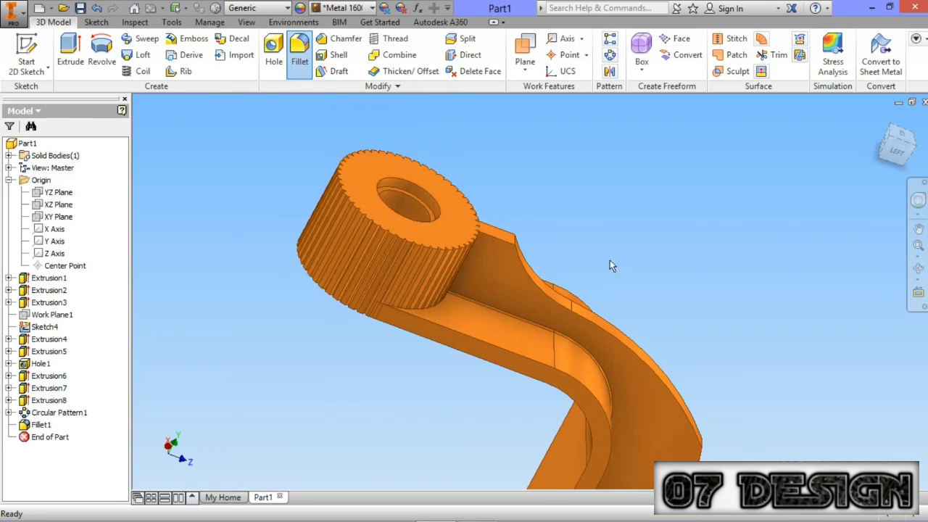
Step: Examine the boss and the filleted rib from another angle
click(920, 269)
scroll(625, 315, down, 2)
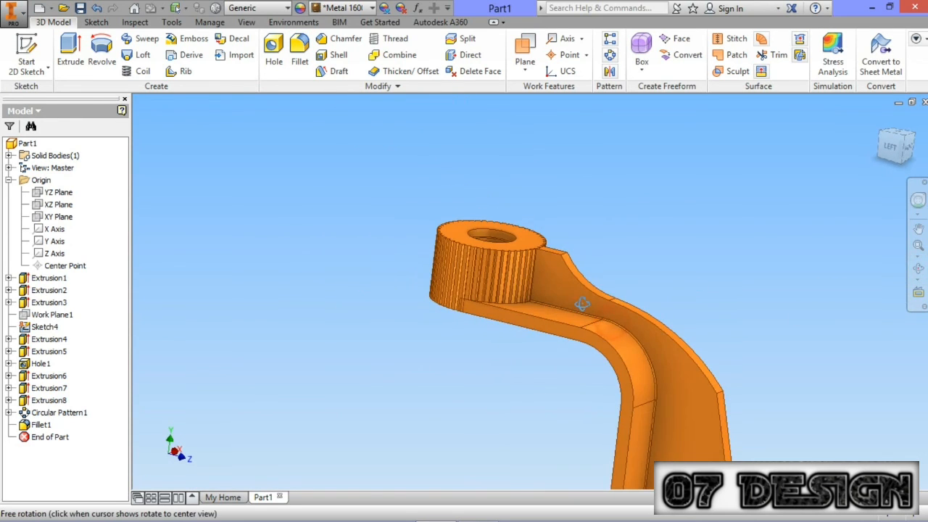